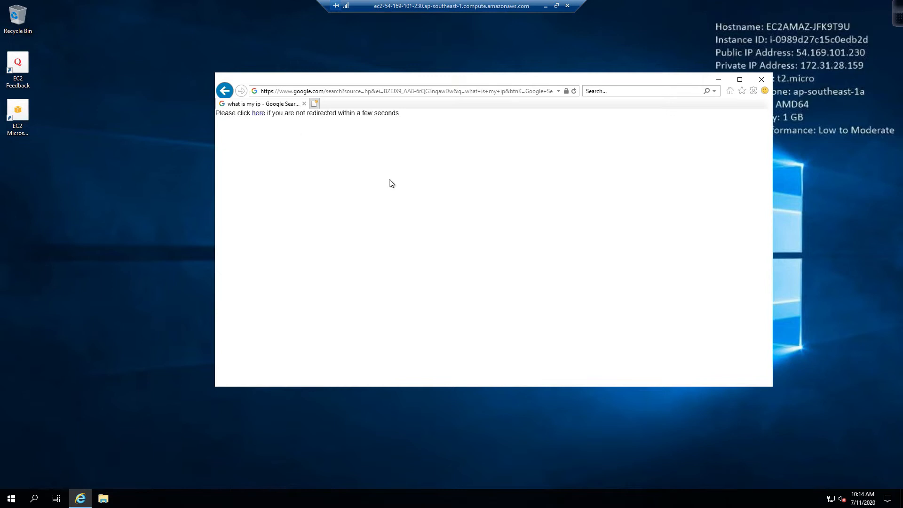
pyautogui.click(262, 116)
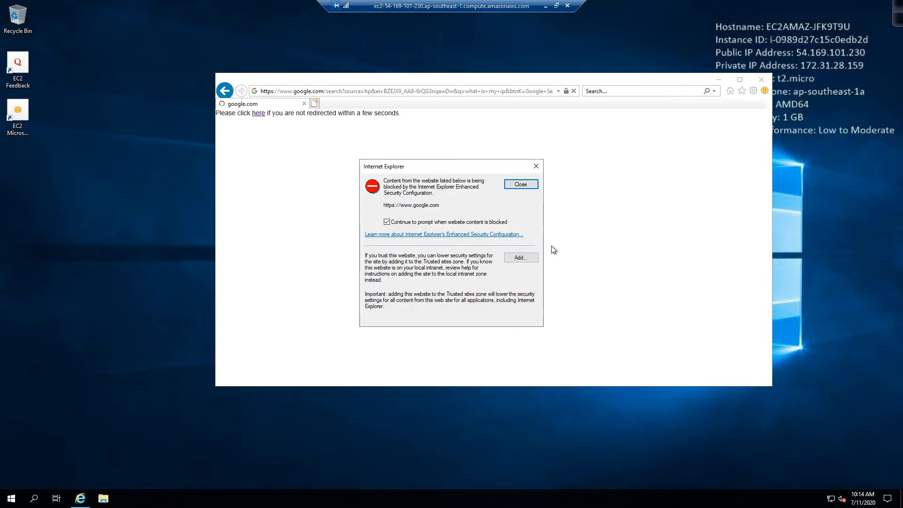
pyautogui.click(520, 258)
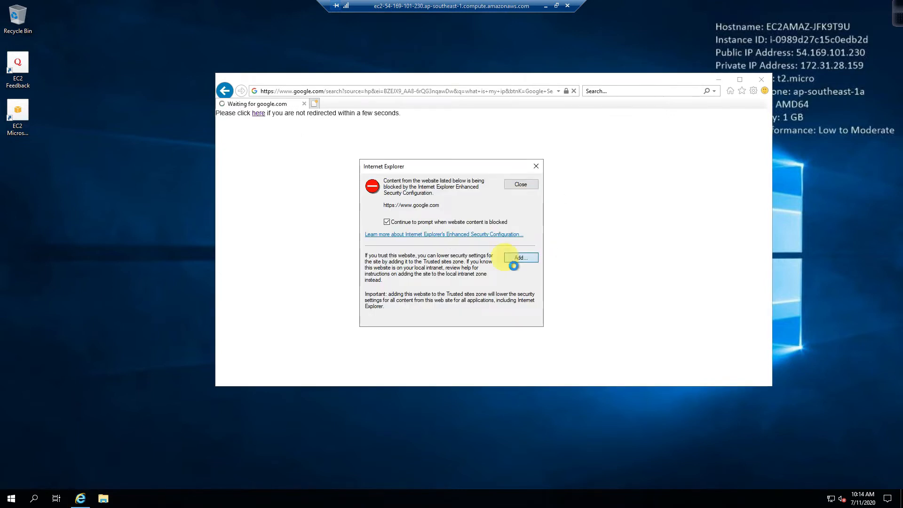
pyautogui.click(520, 237)
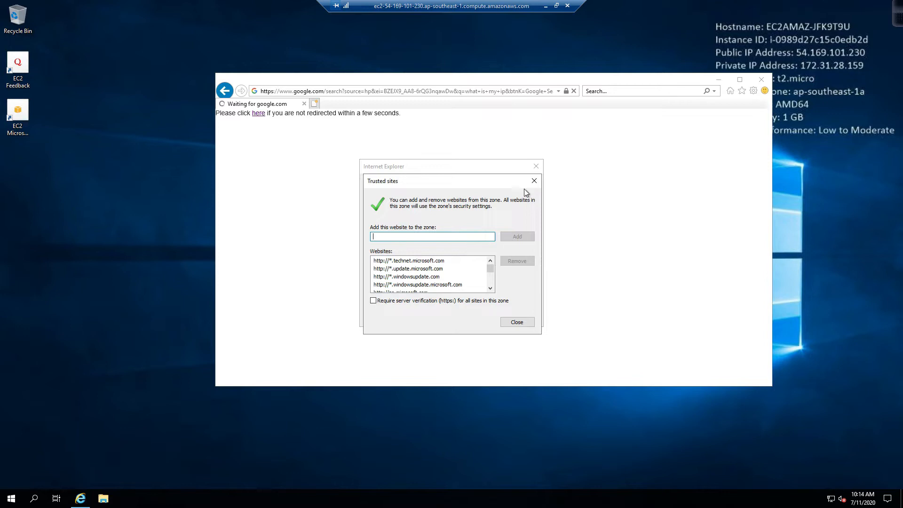
pyautogui.click(517, 321)
# - Dismiss the remaining blocked-content prompts without trusting more sites and highlight the public IP address in the search results
pyautogui.click(521, 257)
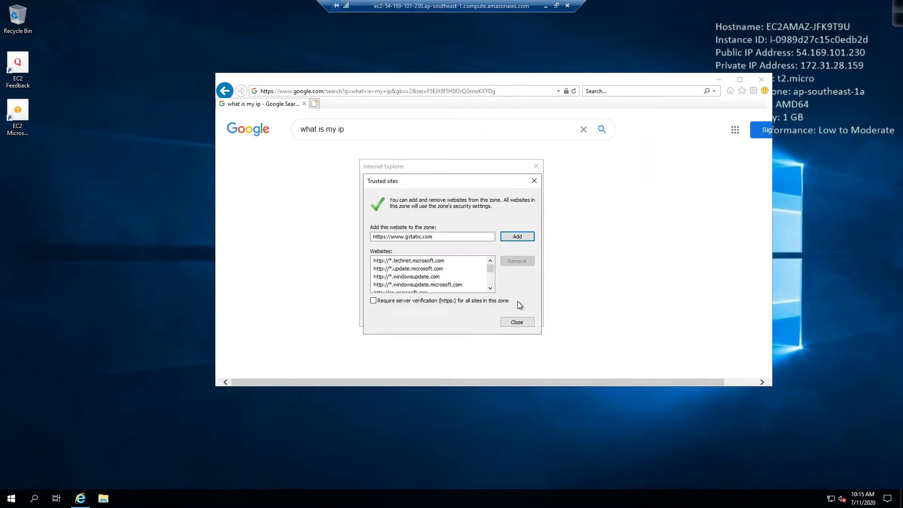
pyautogui.click(534, 181)
pyautogui.click(536, 167)
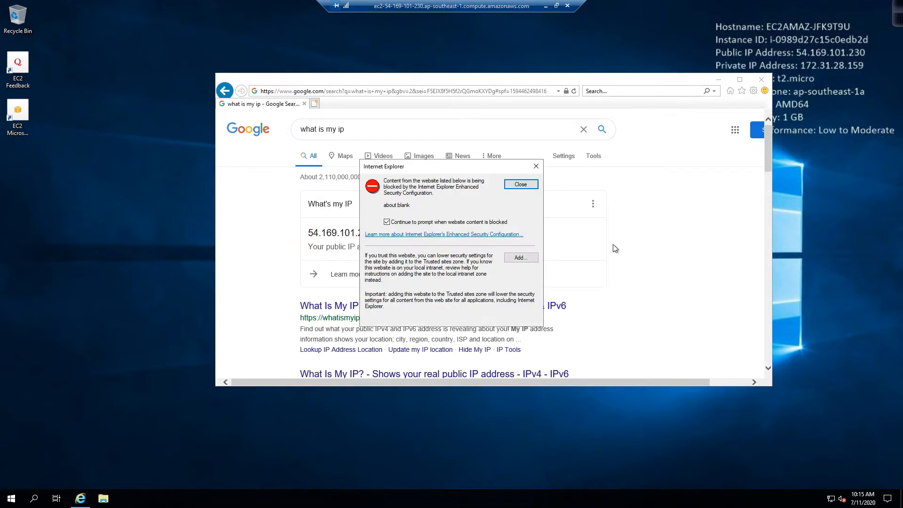
pyautogui.click(536, 167)
pyautogui.moveTo(309, 237); pyautogui.dragTo(400, 241)
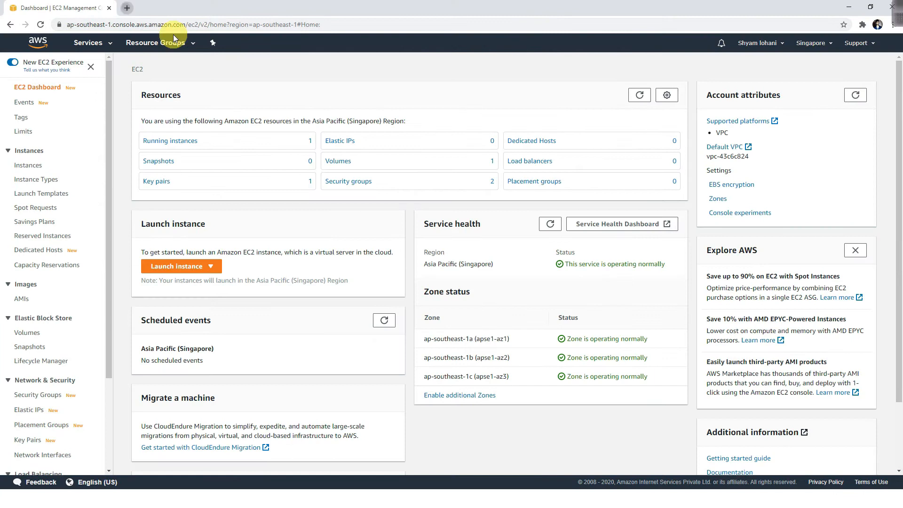
# - Search Google for "what is my ip" in a new tab of the local browser
pyautogui.hotkey('ctrl', 't')
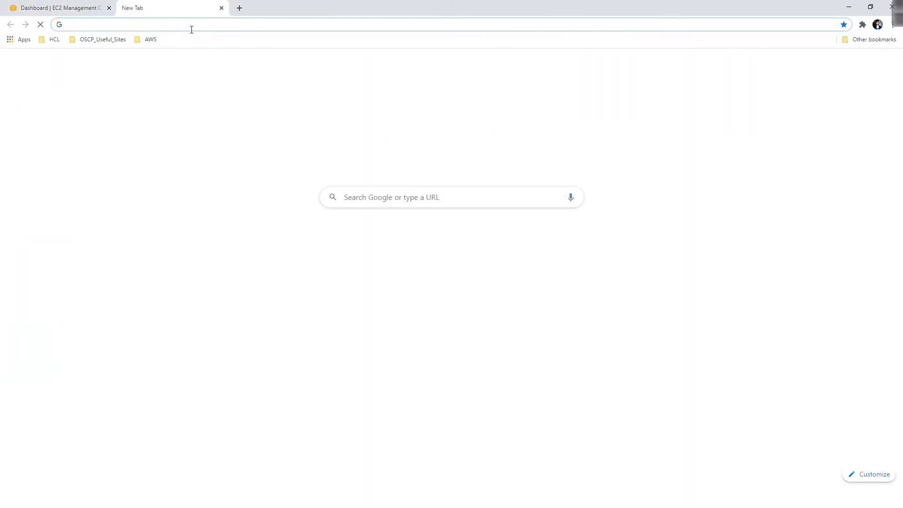
pyautogui.write('what is my ip')
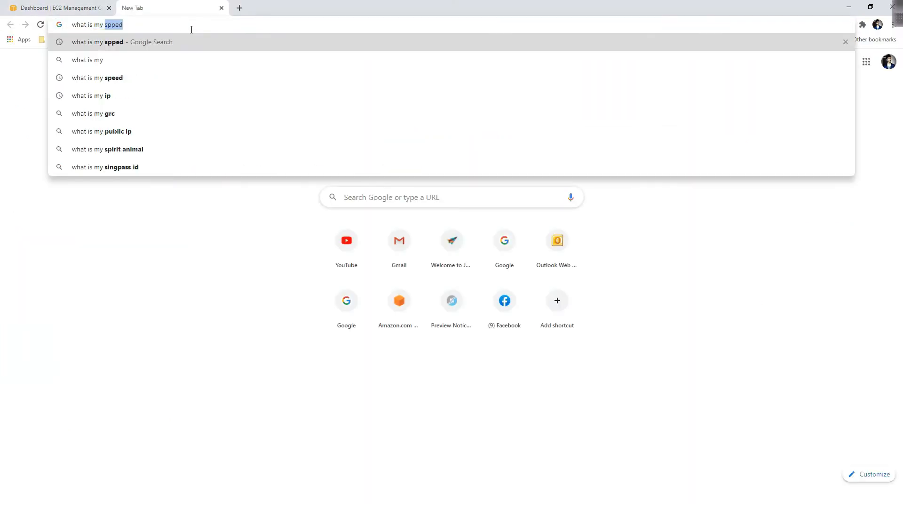
pyautogui.press('Return')
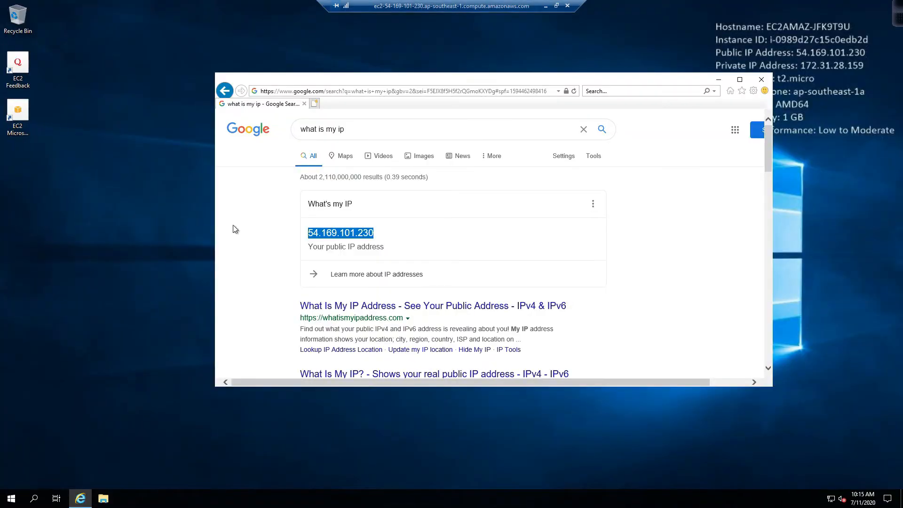
# - Minimize the remote desktop session and show the details of the running t2.micro instance in the EC2 Instances list
pyautogui.click(394, 237)
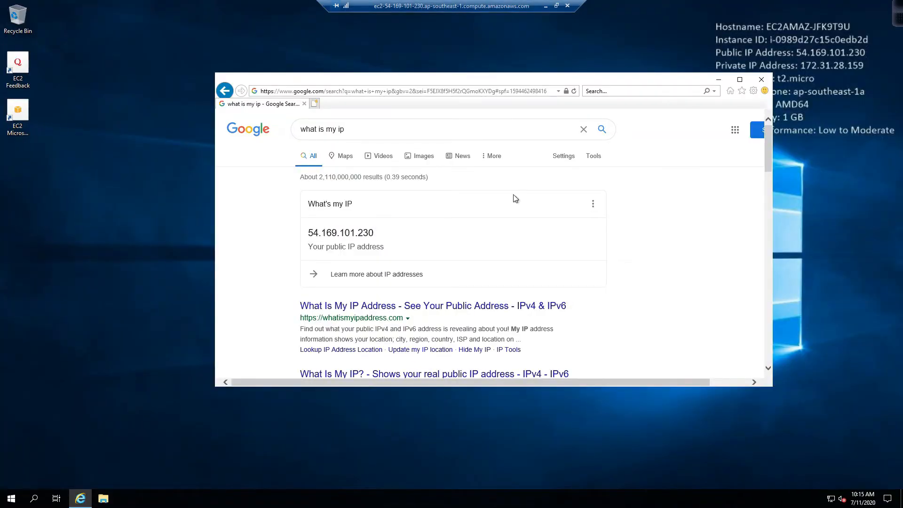
pyautogui.click(546, 5)
pyautogui.click(79, 4)
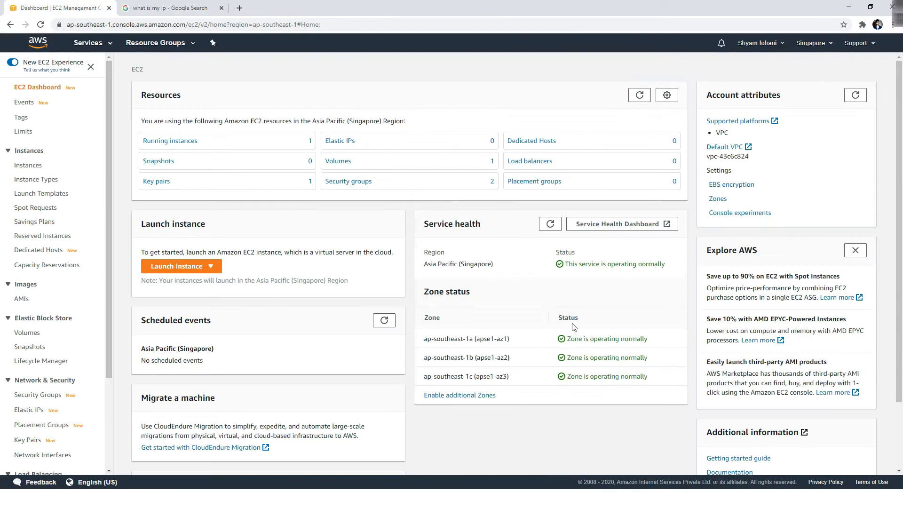
pyautogui.click(33, 169)
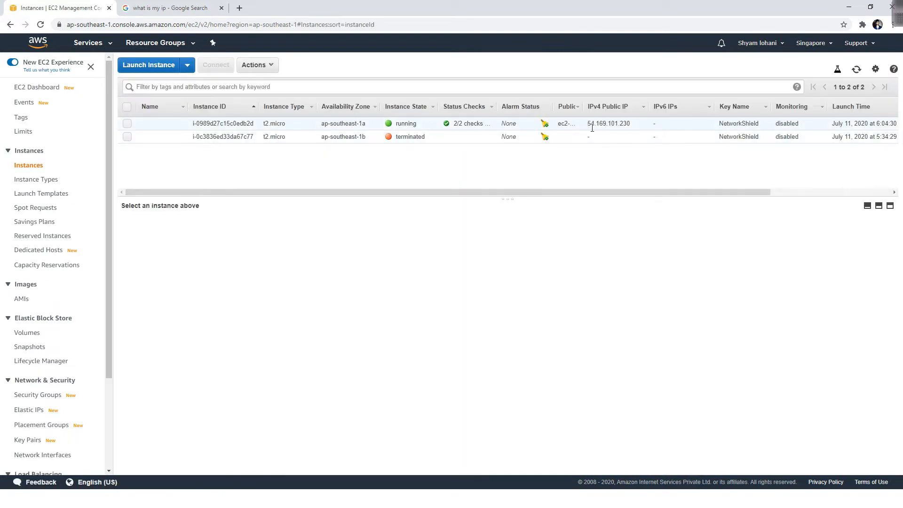
pyautogui.moveTo(587, 126); pyautogui.dragTo(644, 128)
pyautogui.click(294, 123)
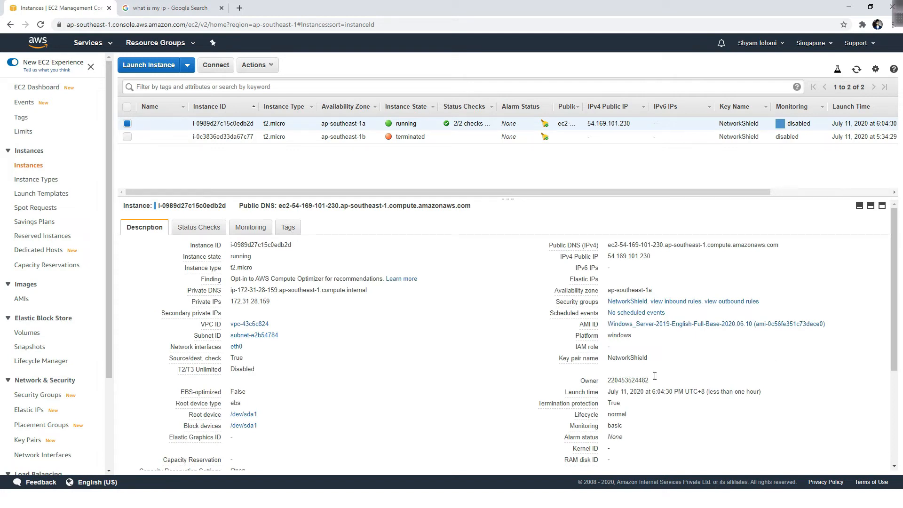
# - Examine the public IPv4 address and the private IP address in the instance's description
pyautogui.moveTo(654, 258); pyautogui.dragTo(606, 257)
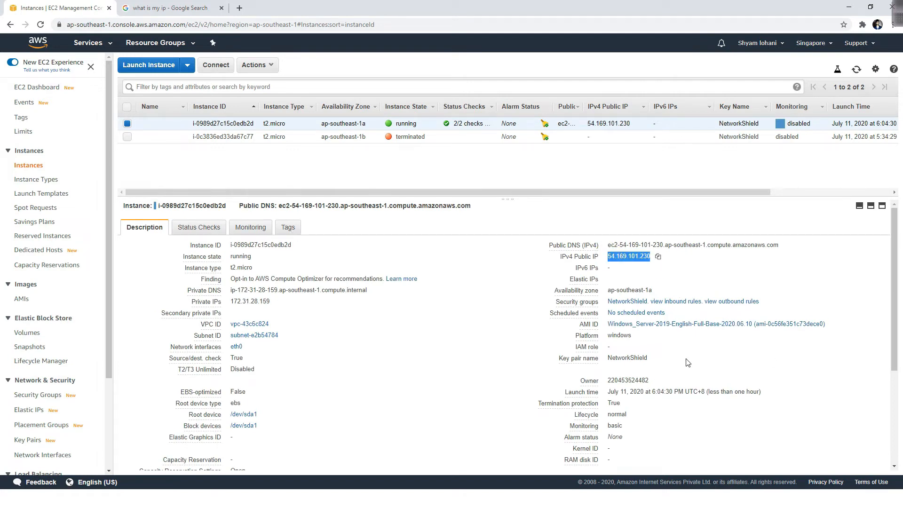
pyautogui.scroll(-3, 688, 362)
pyautogui.scroll(3, 688, 366)
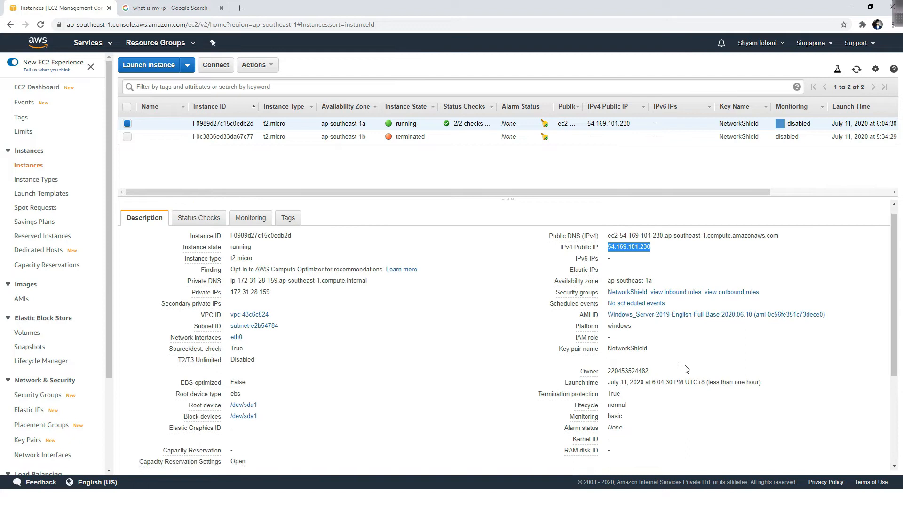
pyautogui.moveTo(270, 302); pyautogui.dragTo(230, 301)
pyautogui.click(345, 365)
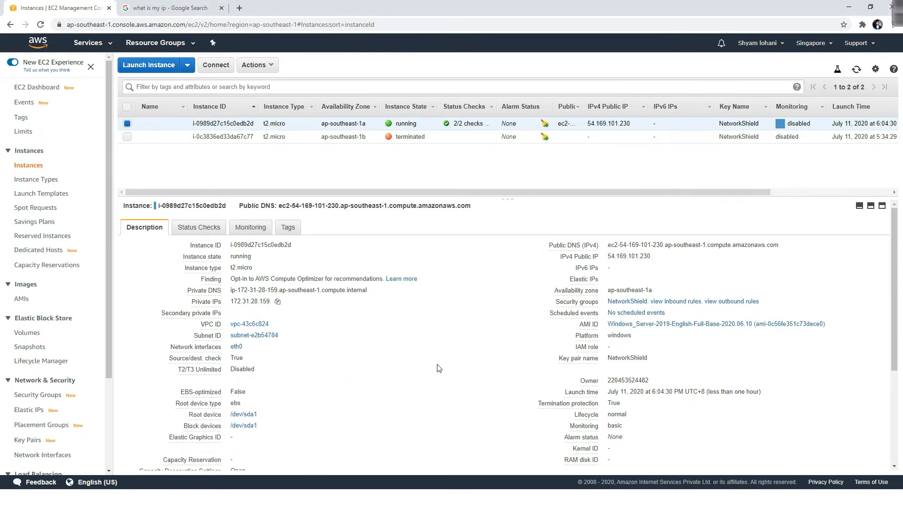
pyautogui.moveTo(653, 261); pyautogui.dragTo(606, 257)
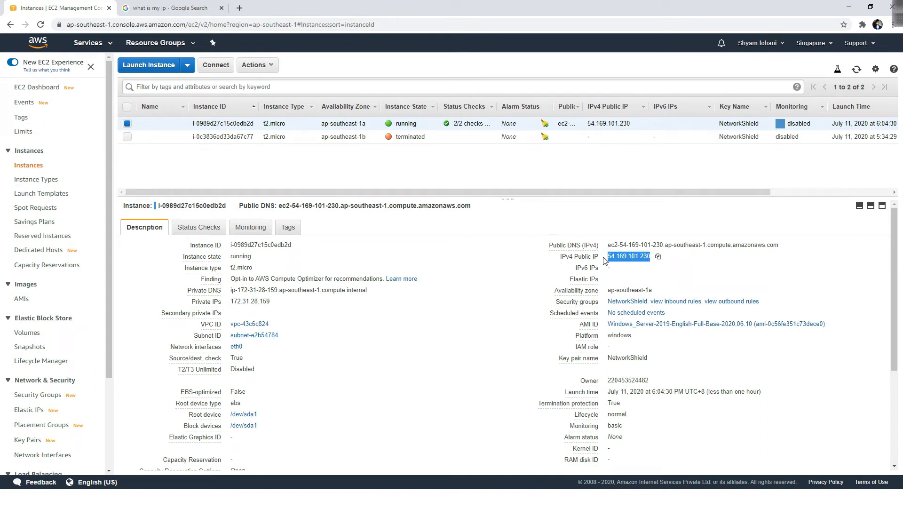
pyautogui.click(430, 362)
pyautogui.moveTo(270, 302); pyautogui.dragTo(228, 306)
pyautogui.click(293, 328)
pyautogui.click(267, 66)
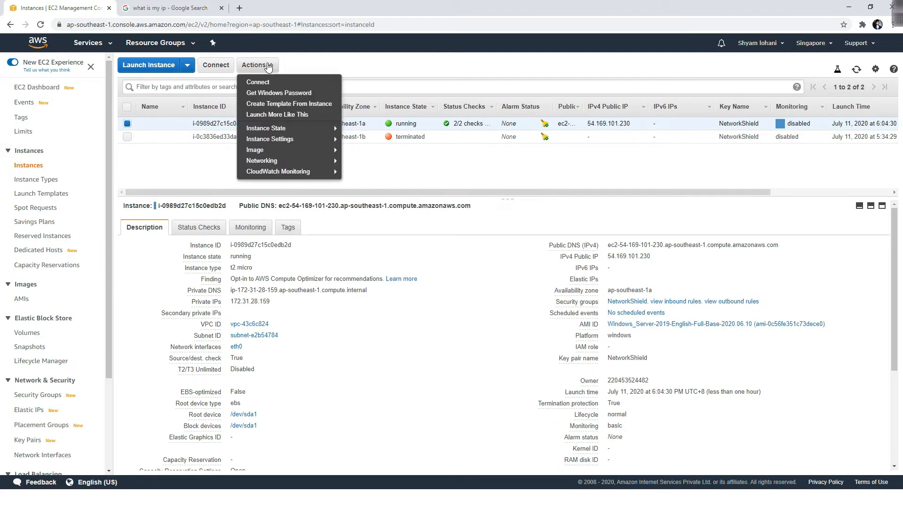
pyautogui.moveTo(272, 153)
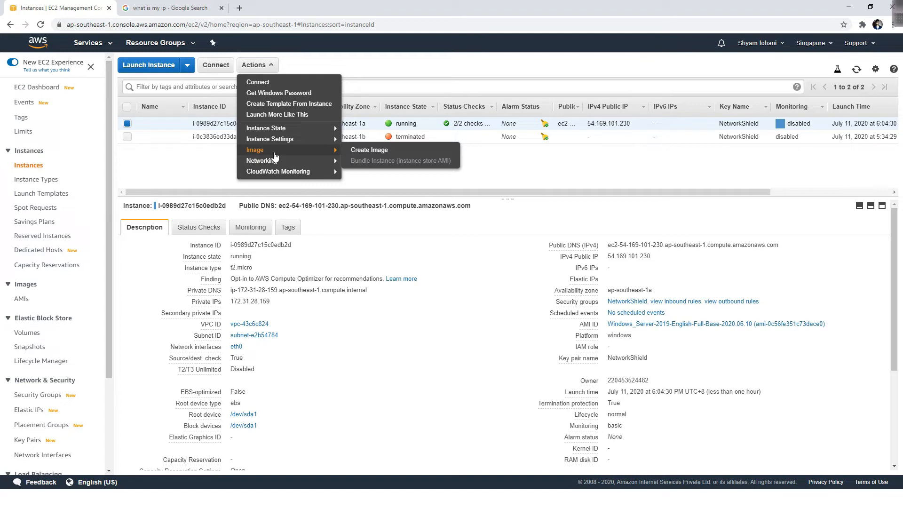
pyautogui.click(346, 64)
# - Start creating an image from the selected running instance and name it NetworkShield_Image
pyautogui.click(262, 65)
pyautogui.moveTo(289, 153)
pyautogui.click(370, 151)
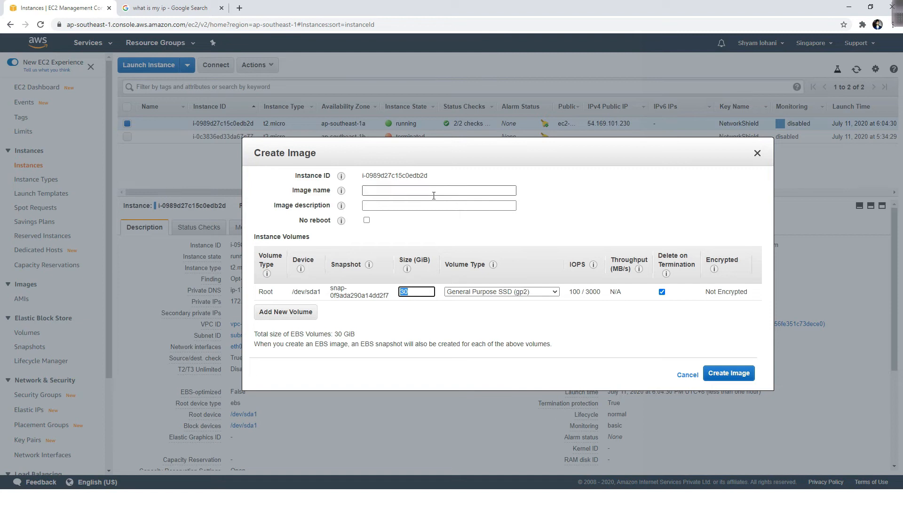
pyautogui.moveTo(428, 175); pyautogui.dragTo(366, 175)
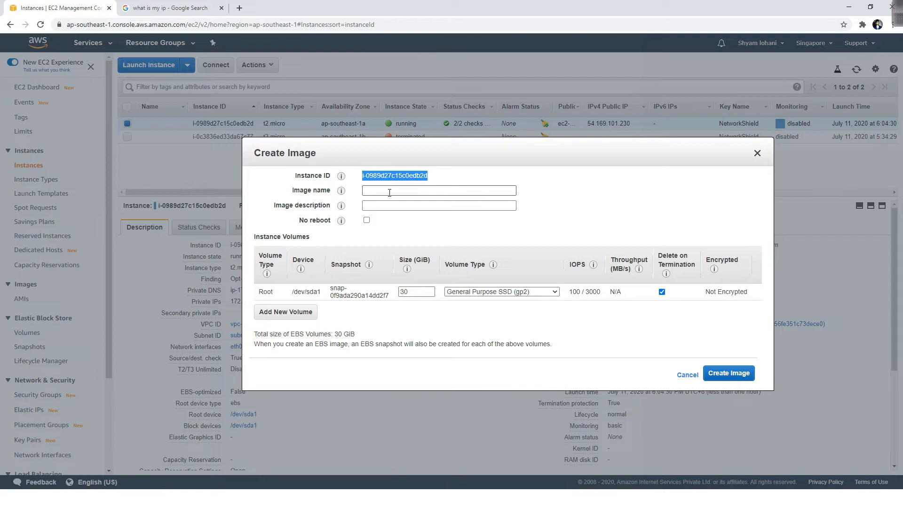
pyautogui.click(379, 191)
pyautogui.click(410, 178)
pyautogui.click(391, 192)
# - Set the image description to "Testing for Backup & Restore", check the root volume size and create the image
pyautogui.click(405, 210)
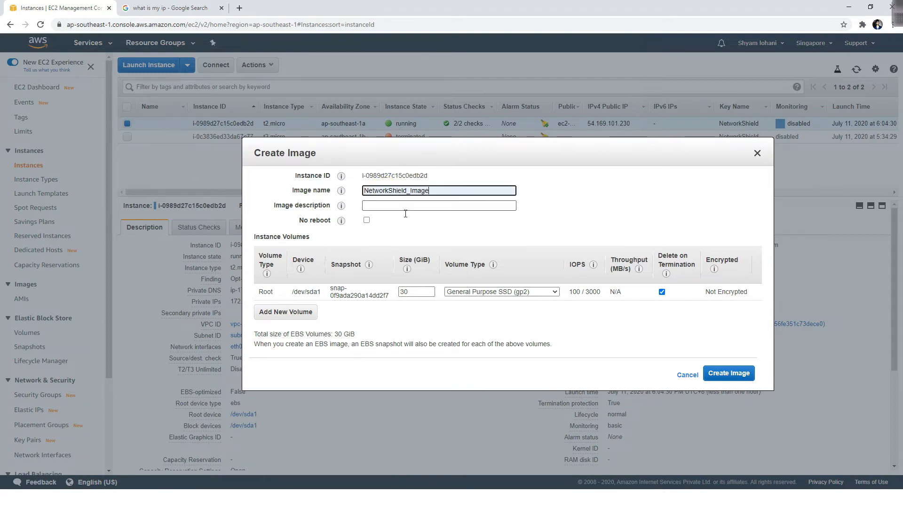
pyautogui.click(401, 211)
pyautogui.click(399, 219)
pyautogui.click(484, 226)
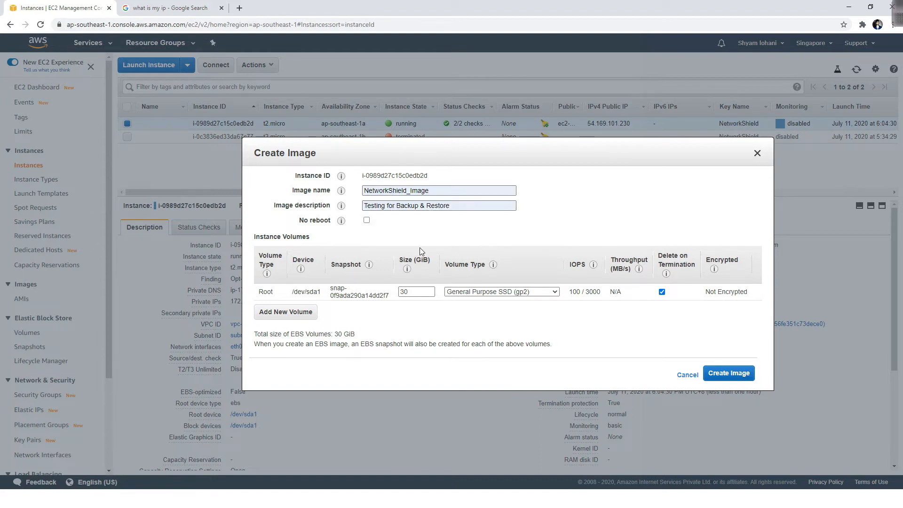
pyautogui.moveTo(410, 265)
pyautogui.moveTo(414, 292); pyautogui.dragTo(389, 297)
pyautogui.click(471, 331)
pyautogui.click(748, 373)
# - Examine the pending image ID in the image request confirmation and close the dialog
pyautogui.moveTo(467, 257); pyautogui.dragTo(318, 246)
pyautogui.click(527, 252)
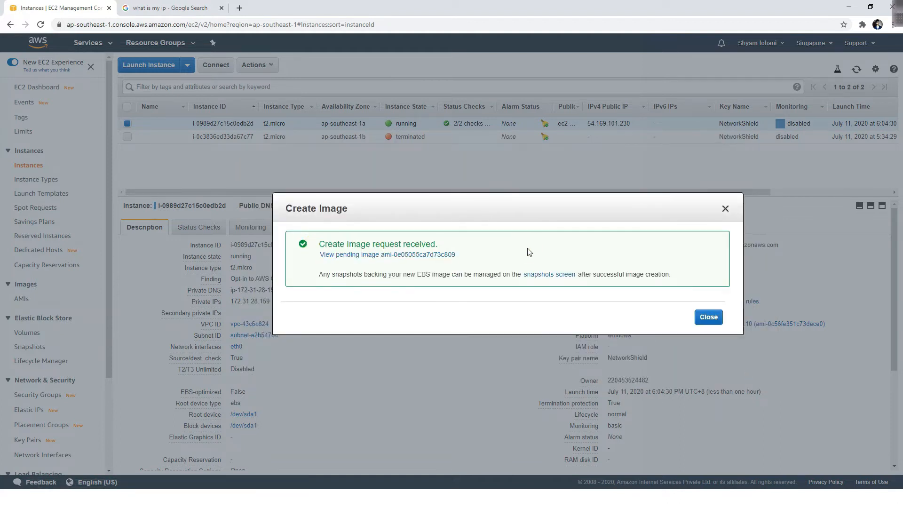
pyautogui.moveTo(456, 256); pyautogui.dragTo(386, 261)
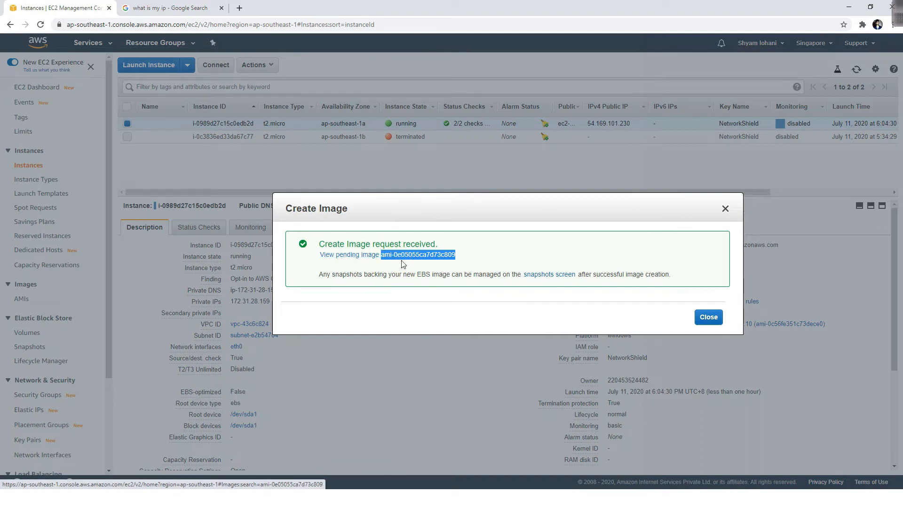
pyautogui.click(407, 265)
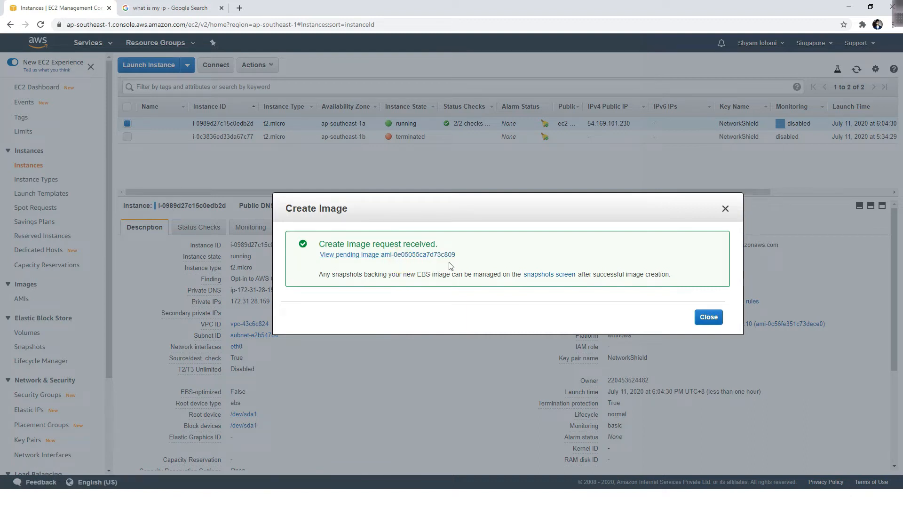
pyautogui.click(708, 317)
# - Browse the Quick Start AMIs in the instance launch wizard and go back to the Instances list
pyautogui.click(38, 166)
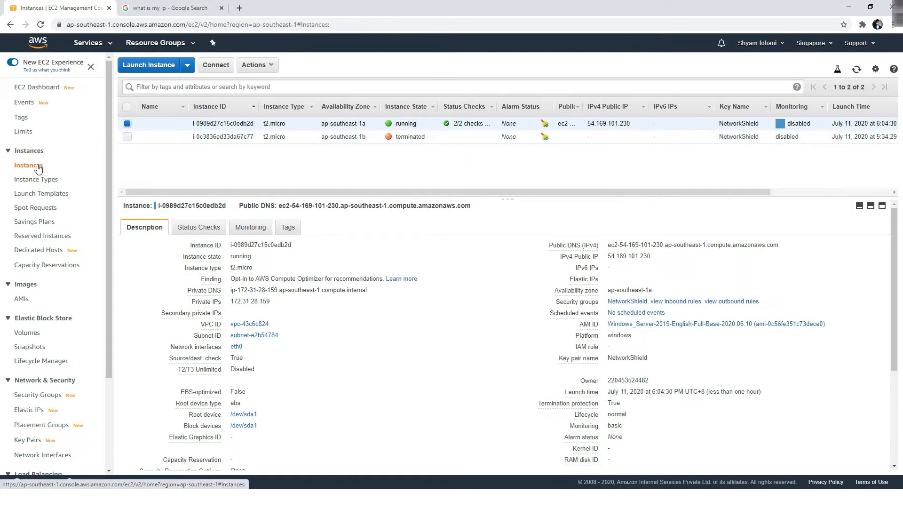
pyautogui.click(149, 65)
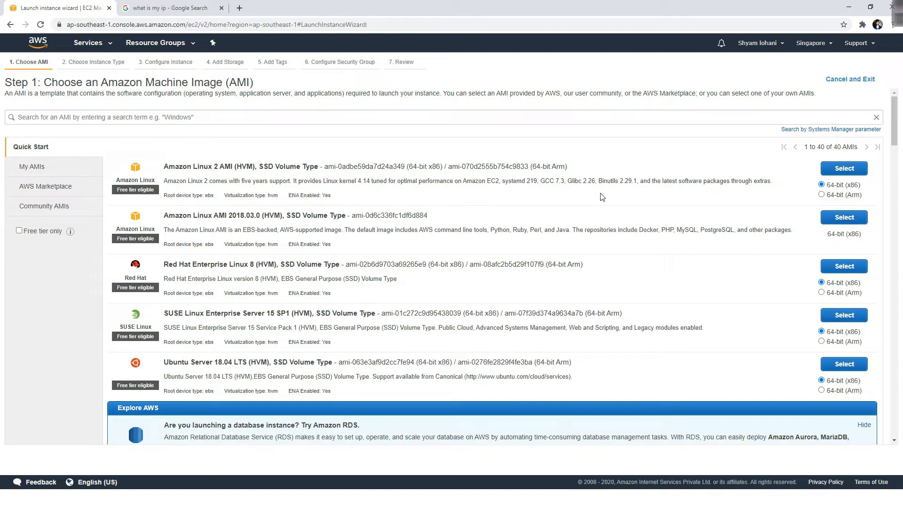
pyautogui.scroll(-20, 381, 231)
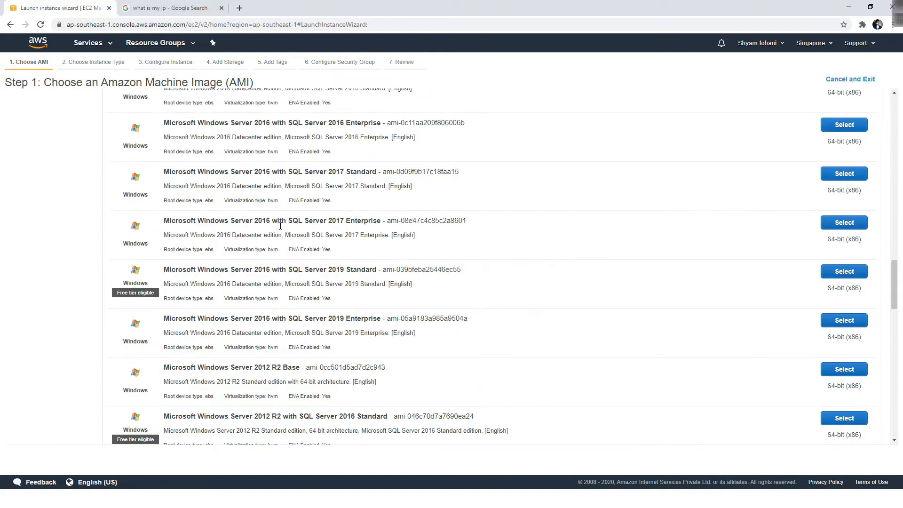
pyautogui.scroll(20, 302, 276)
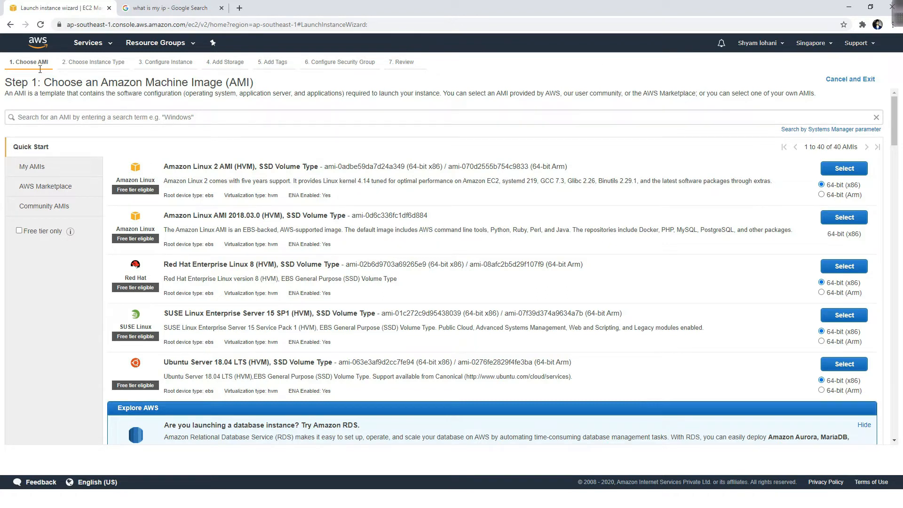
pyautogui.click(11, 24)
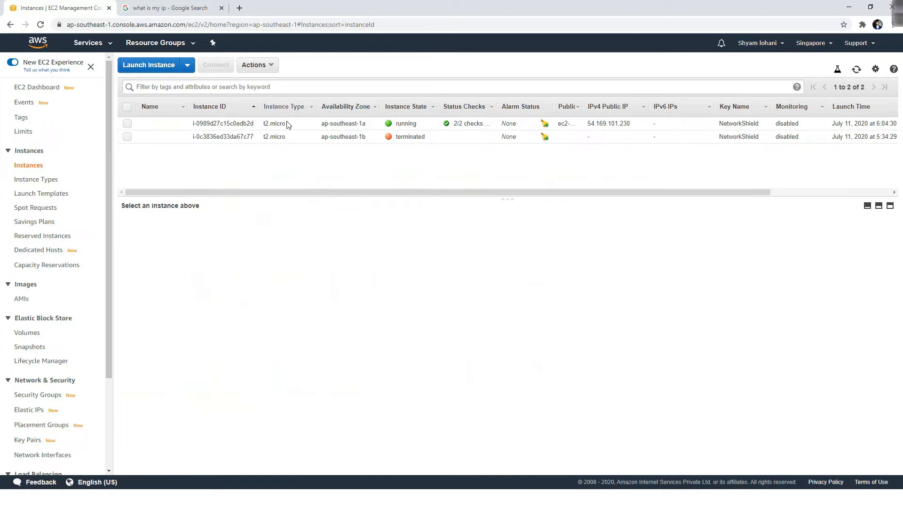
pyautogui.click(273, 69)
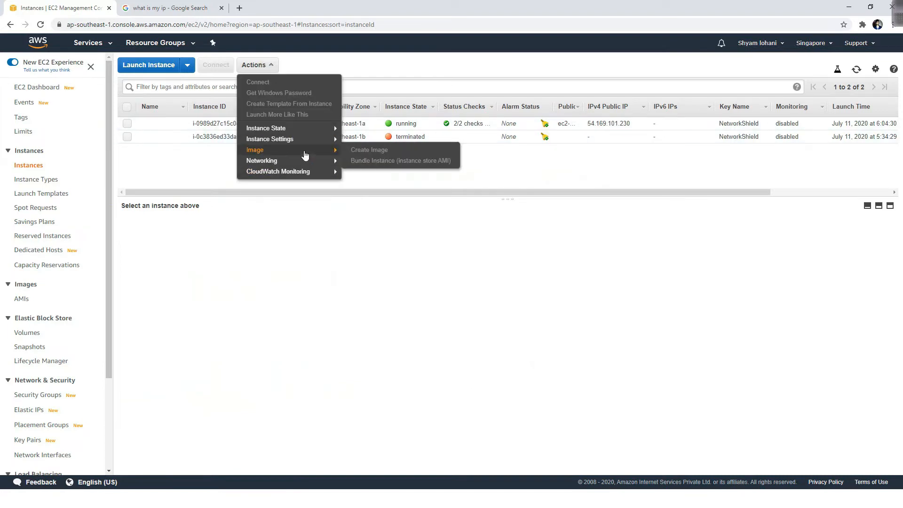
pyautogui.click(184, 155)
pyautogui.click(127, 123)
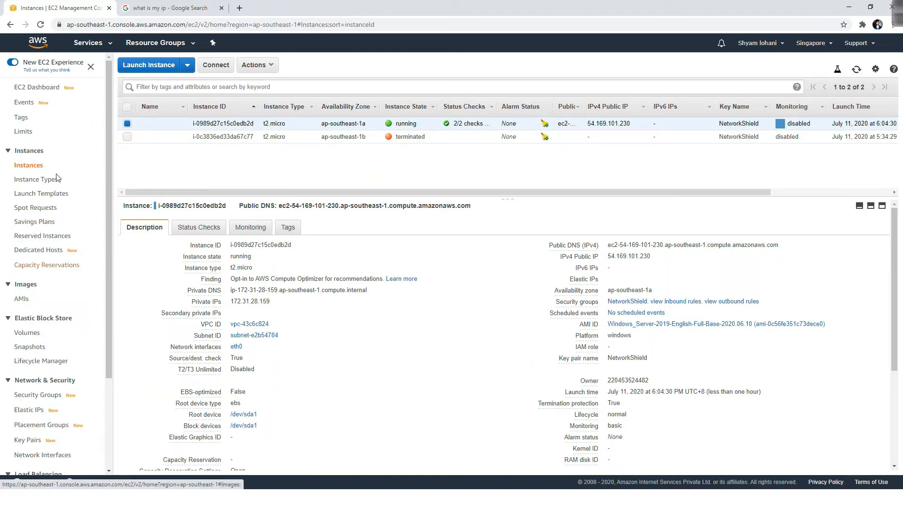
# - Open the list of owned AMIs and check the status of NetworkShield_Image
pyautogui.click(21, 299)
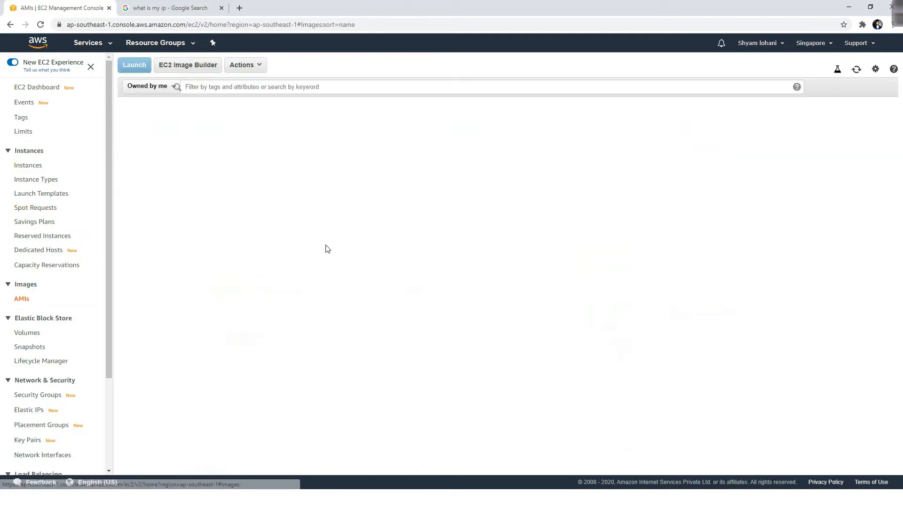
pyautogui.doubleClick(512, 123)
pyautogui.click(506, 179)
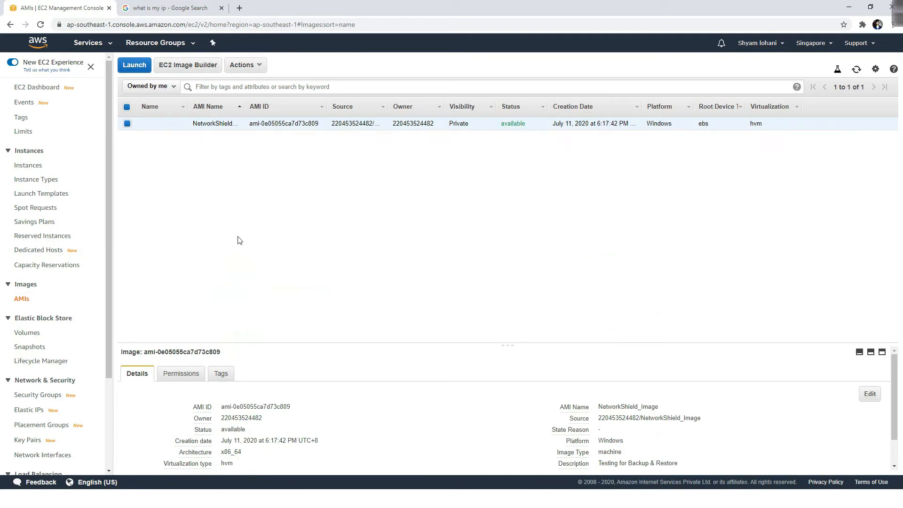
# - Examine the snapshot created for the image and go back to the Instances list
pyautogui.click(38, 348)
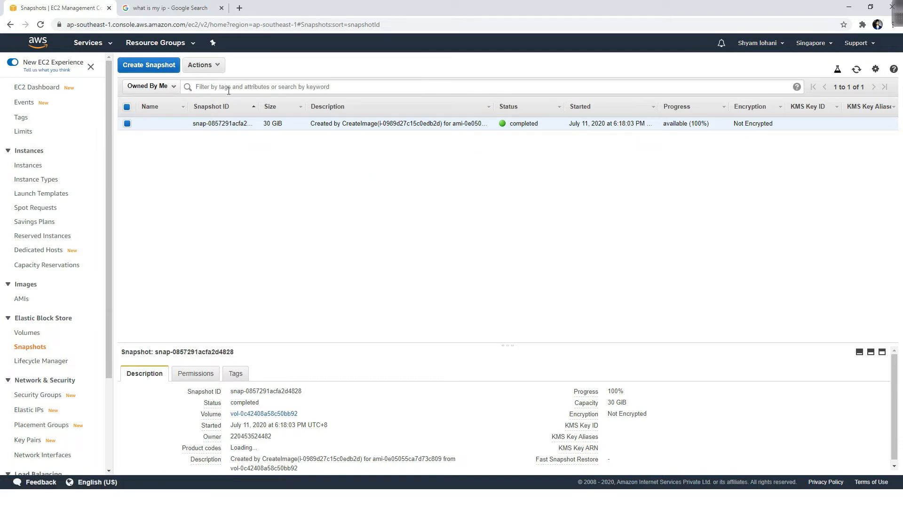
pyautogui.click(41, 169)
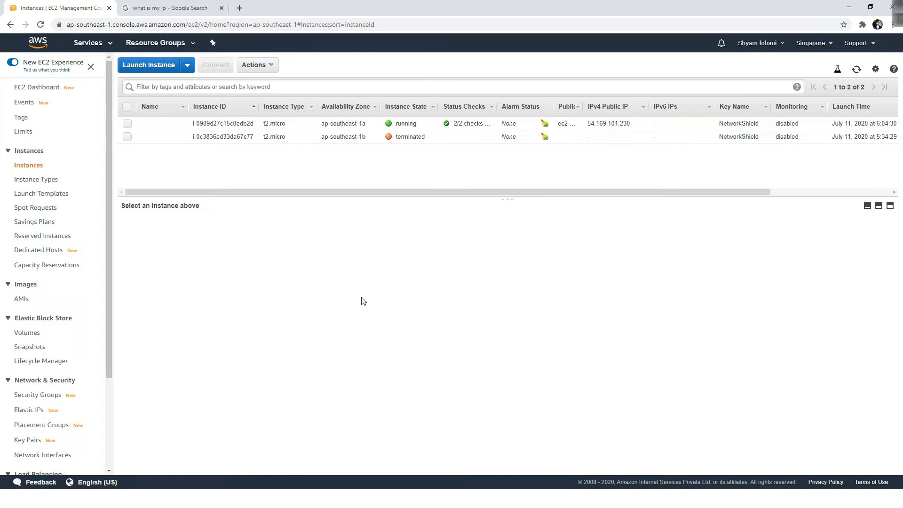
pyautogui.click(22, 299)
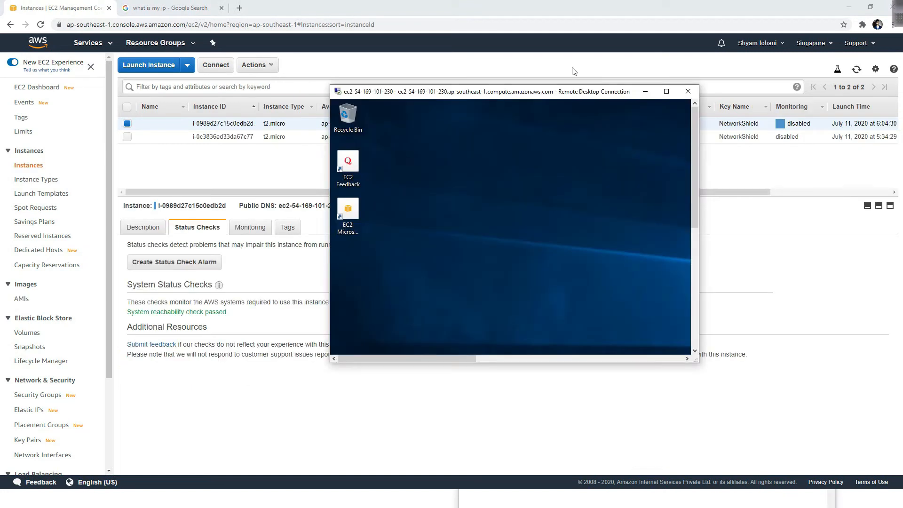
# - Switch to the Remote Desktop session full screen and create a folder named NetworkShield on Local Disk (C:)
pyautogui.click(667, 92)
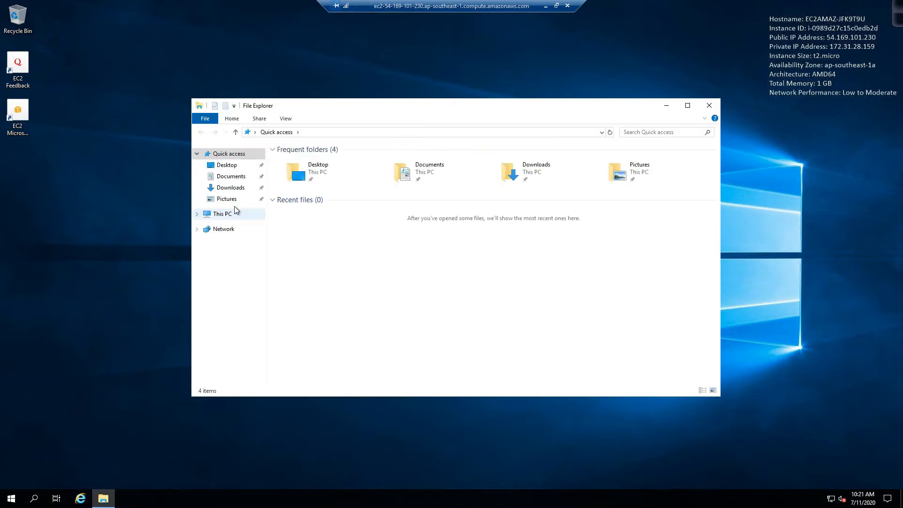
pyautogui.click(236, 212)
pyautogui.click(337, 260)
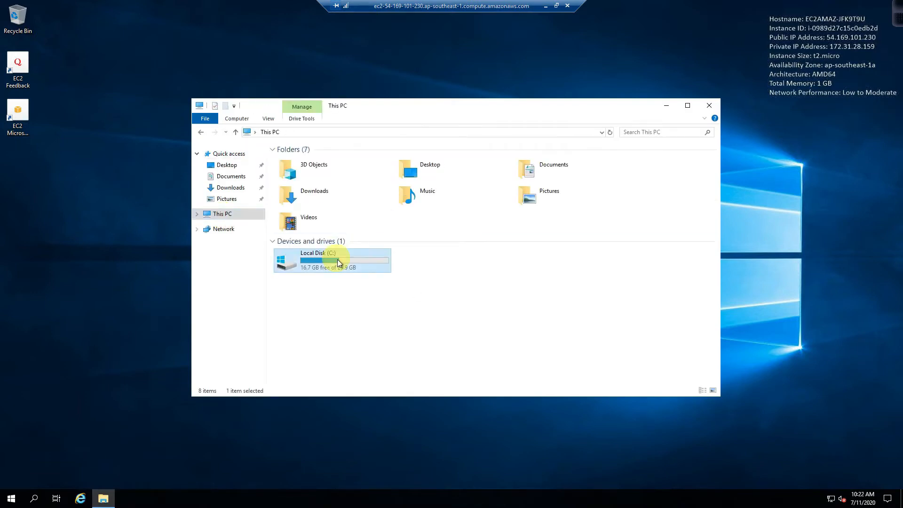
pyautogui.doubleClick(337, 258)
pyautogui.rightClick(324, 245)
pyautogui.moveTo(377, 335)
pyautogui.click(431, 335)
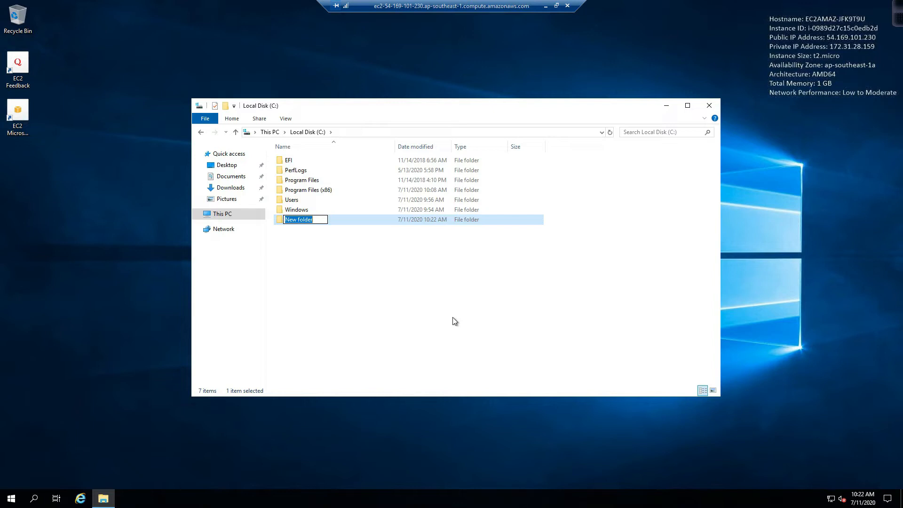
pyautogui.write('NetworkShield')
pyautogui.click(375, 232)
# - Create a text document named NetworShield inside the C:\NetworkShield folder
pyautogui.doubleClick(306, 224)
pyautogui.rightClick(329, 184)
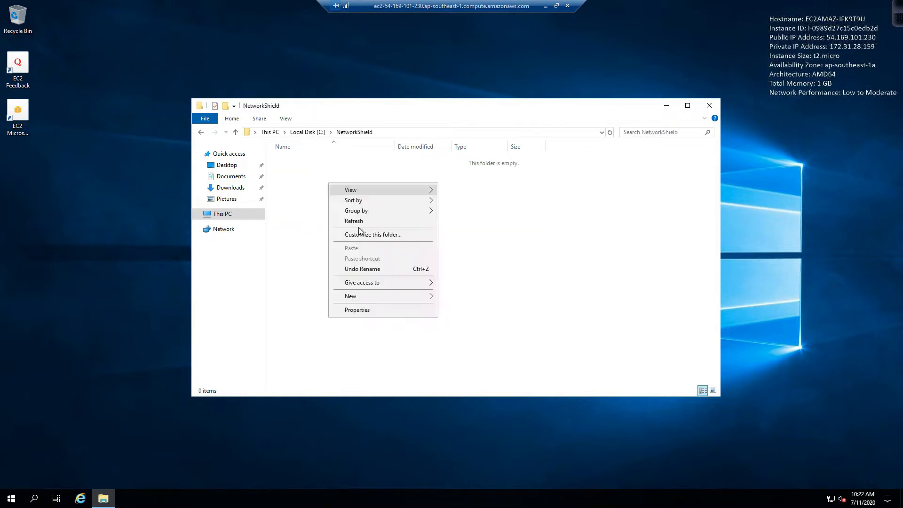
pyautogui.moveTo(369, 296)
pyautogui.click(468, 352)
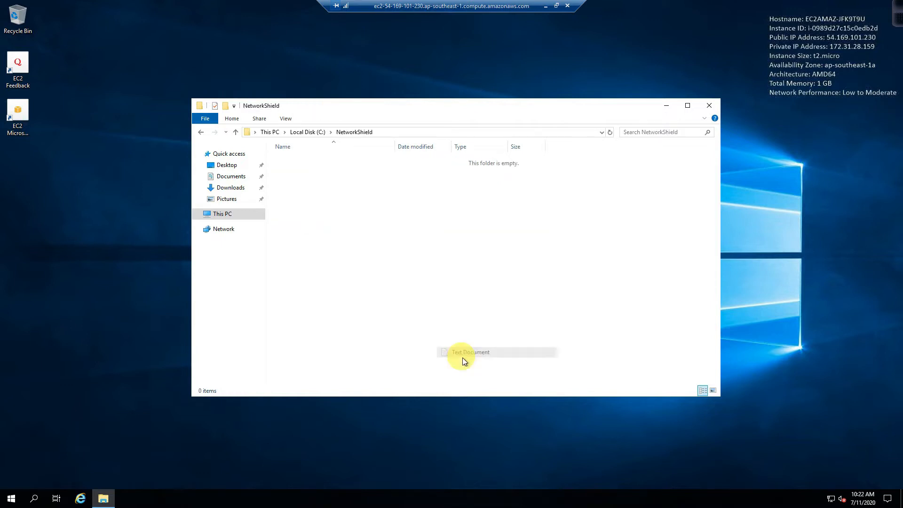
pyautogui.write('NetworShield')
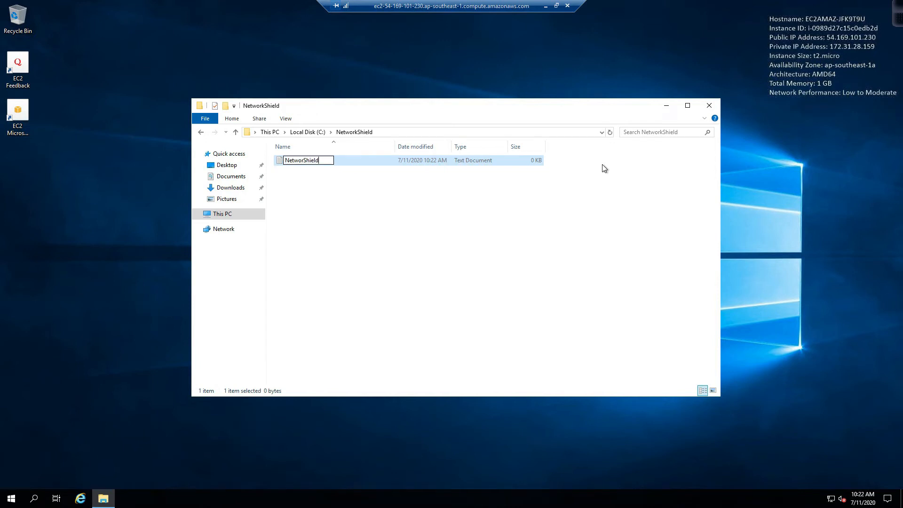
pyautogui.click(321, 220)
# - Write "Hello Guys So finally you have passed your test to check backup restoragio" in the NetworShield text document
pyautogui.doubleClick(308, 162)
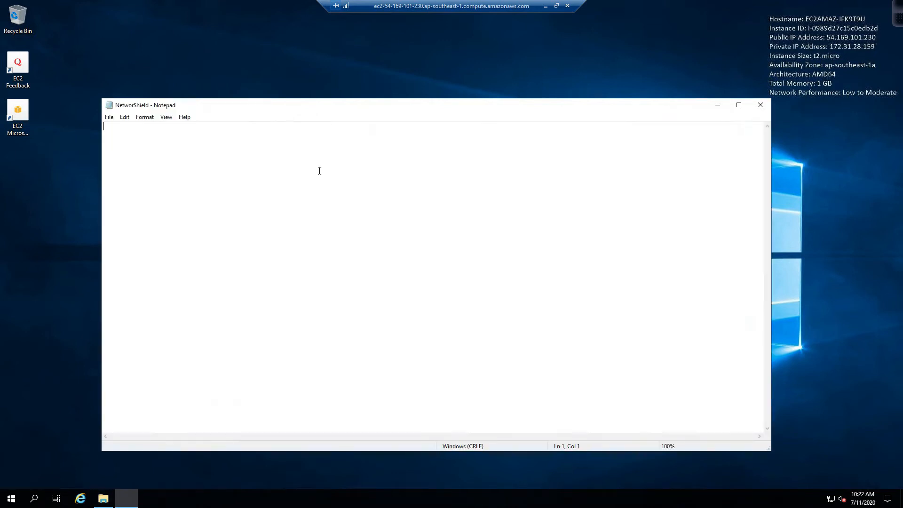
pyautogui.write('Hello Guys So finally you have passed your test to ch')
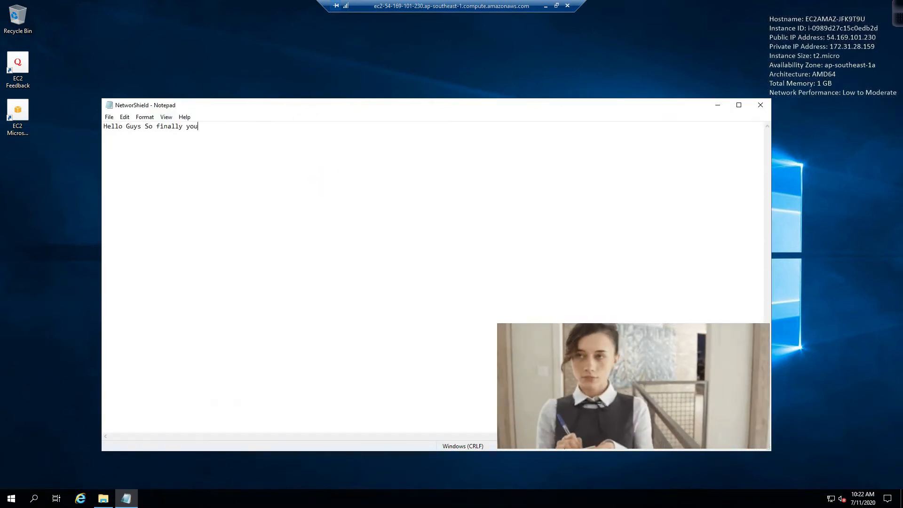
pyautogui.write('eck backup restoragio')
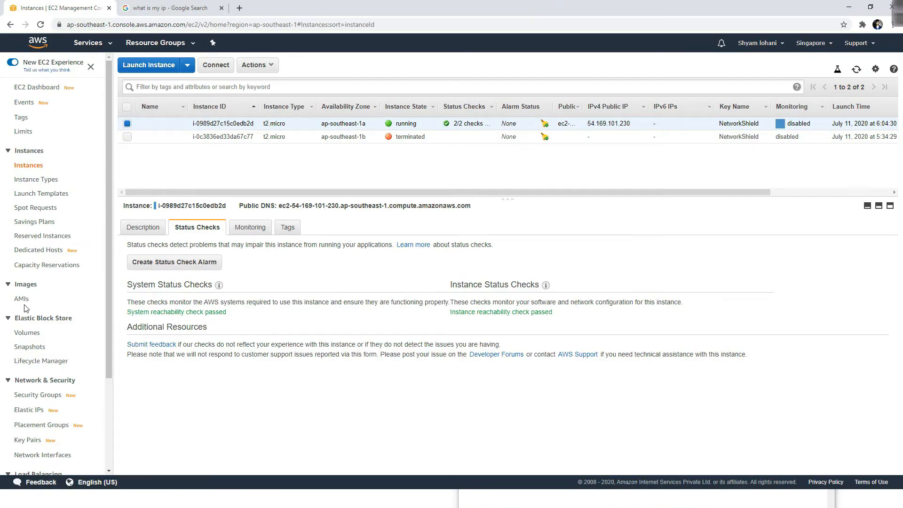
# - Recheck the owned AMI in the EC2 console, and try to terminate the running instance
pyautogui.click(22, 299)
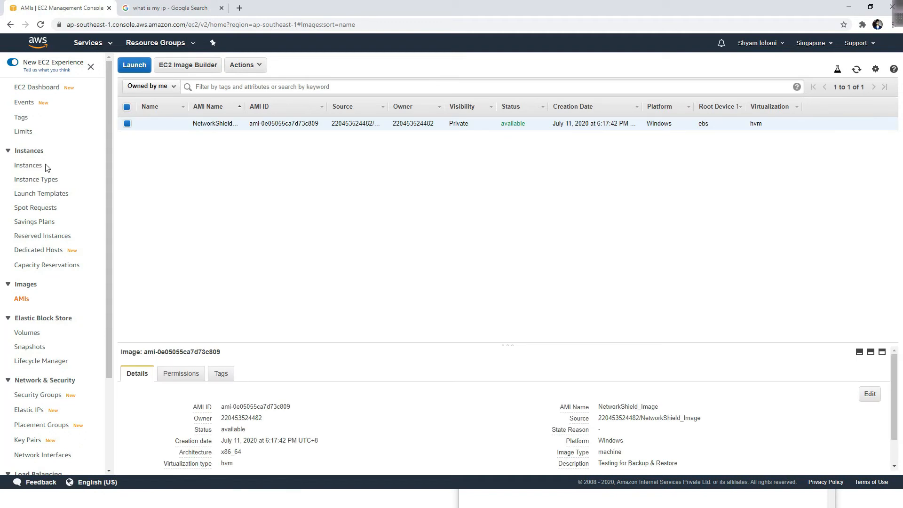
pyautogui.click(30, 165)
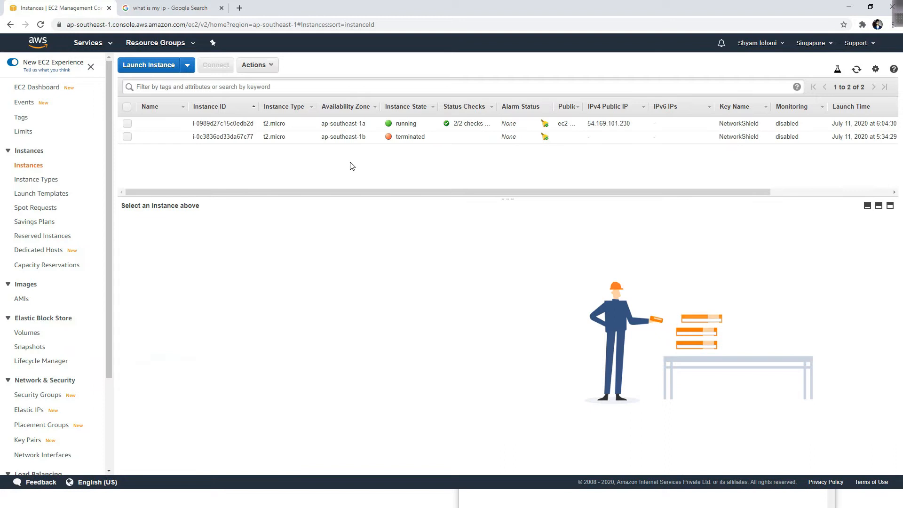
pyautogui.click(127, 124)
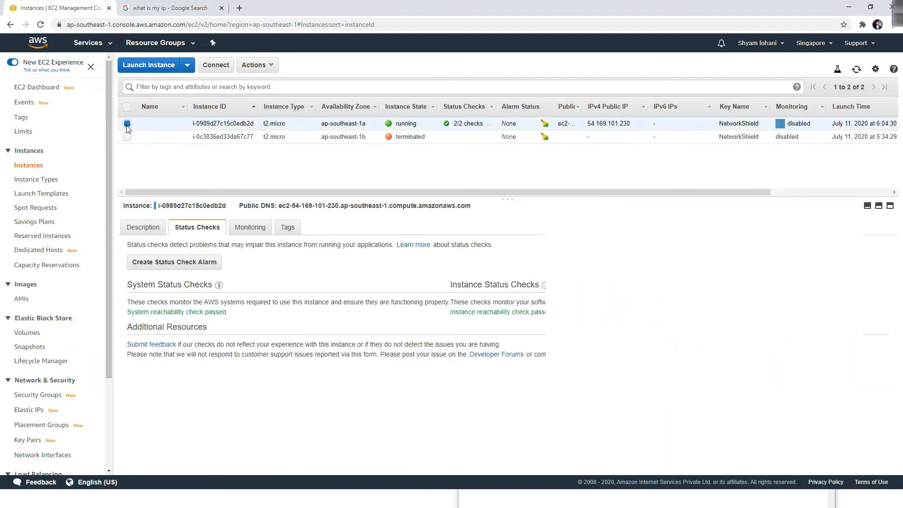
pyautogui.click(270, 66)
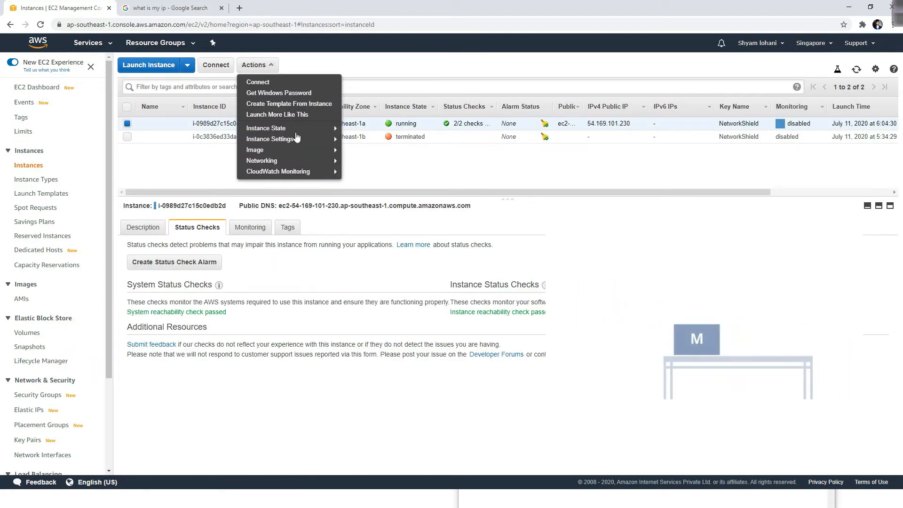
pyautogui.moveTo(292, 128)
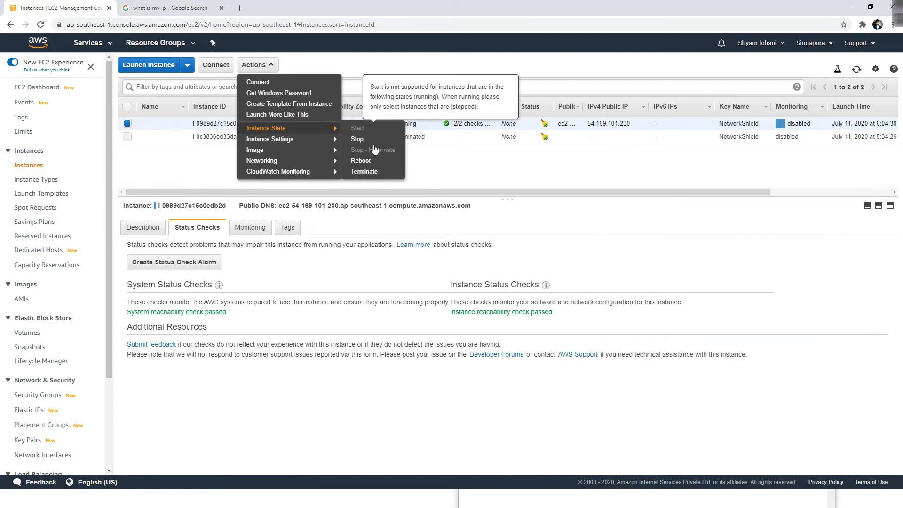
pyautogui.click(375, 173)
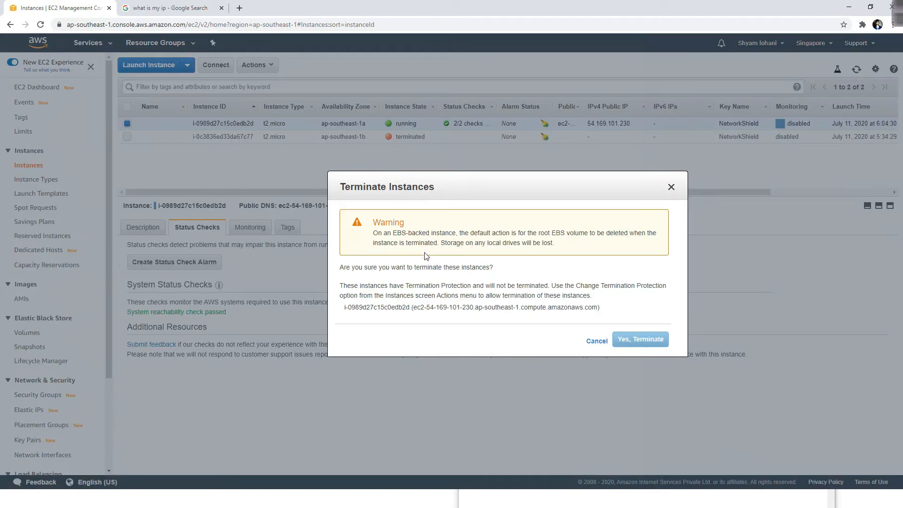
pyautogui.moveTo(616, 290); pyautogui.dragTo(366, 299)
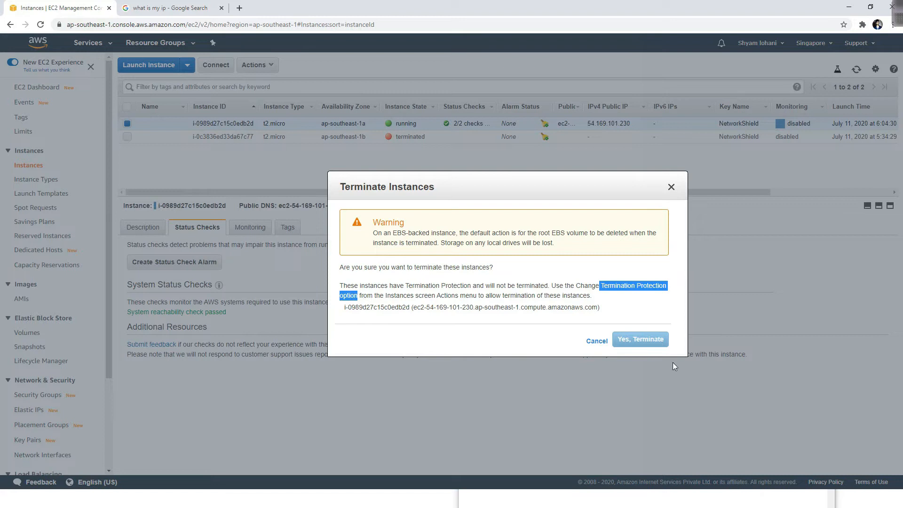
pyautogui.click(597, 341)
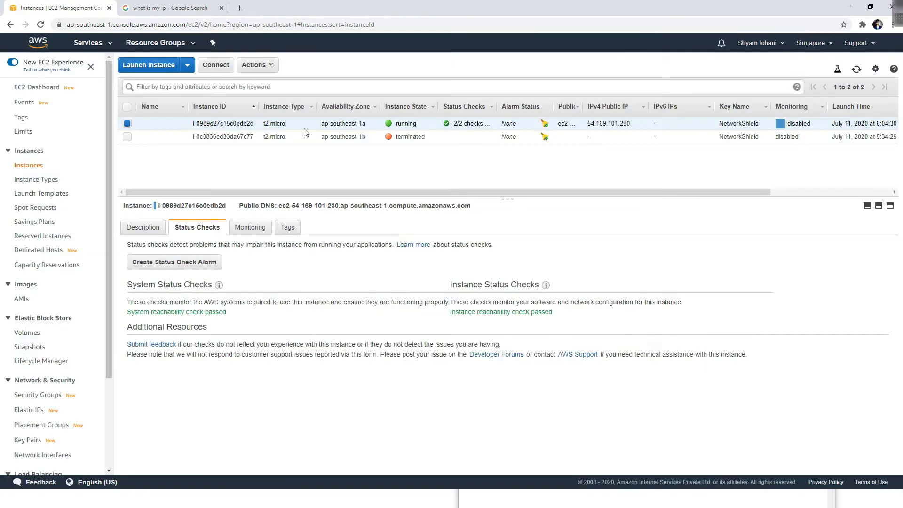
pyautogui.click(266, 70)
pyautogui.click(174, 172)
pyautogui.click(266, 65)
pyautogui.moveTo(282, 128)
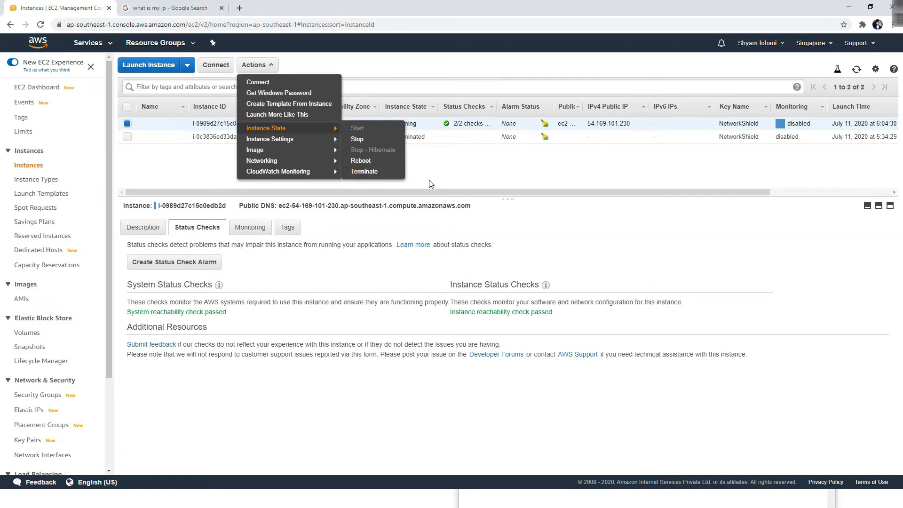
pyautogui.click(266, 66)
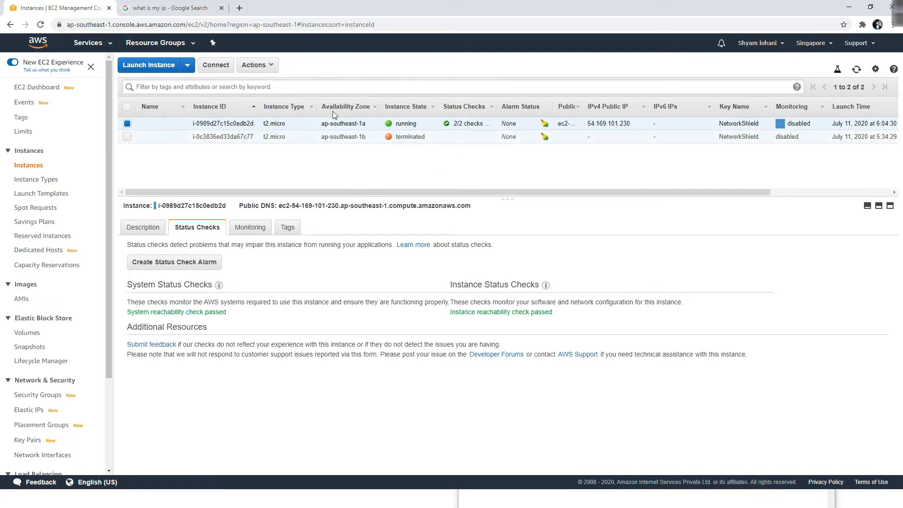
# - Disable termination protection for the running instance
pyautogui.click(266, 66)
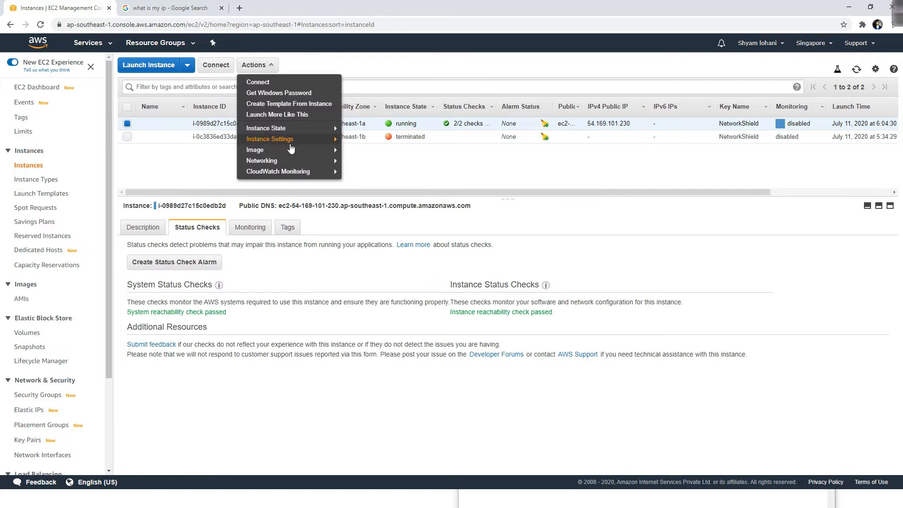
pyautogui.moveTo(299, 141)
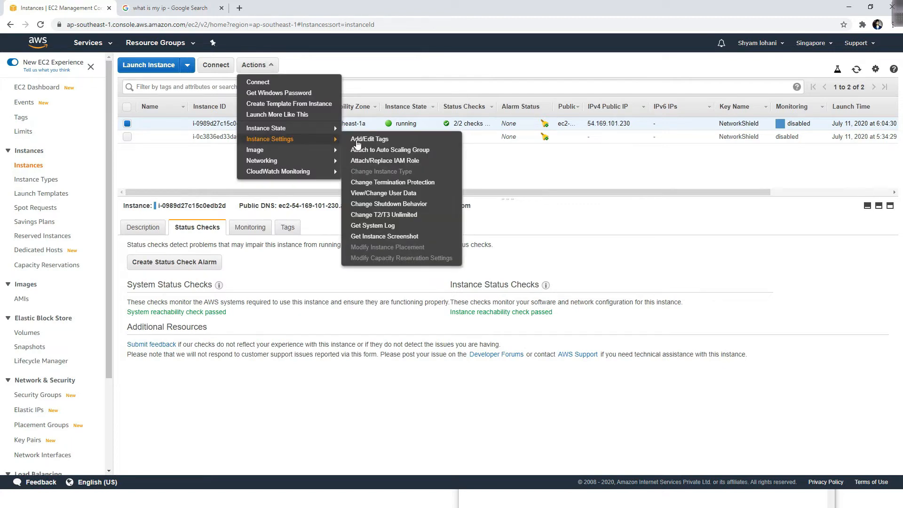
pyautogui.click(400, 183)
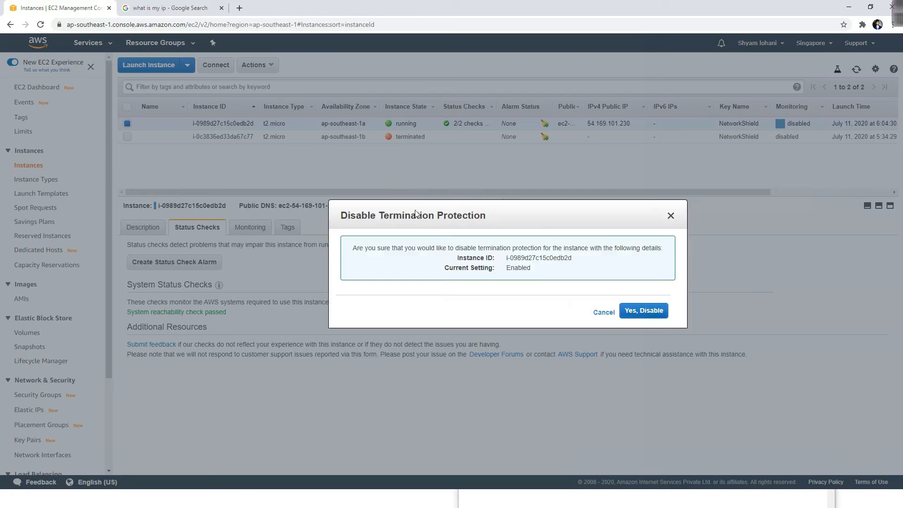
pyautogui.click(644, 312)
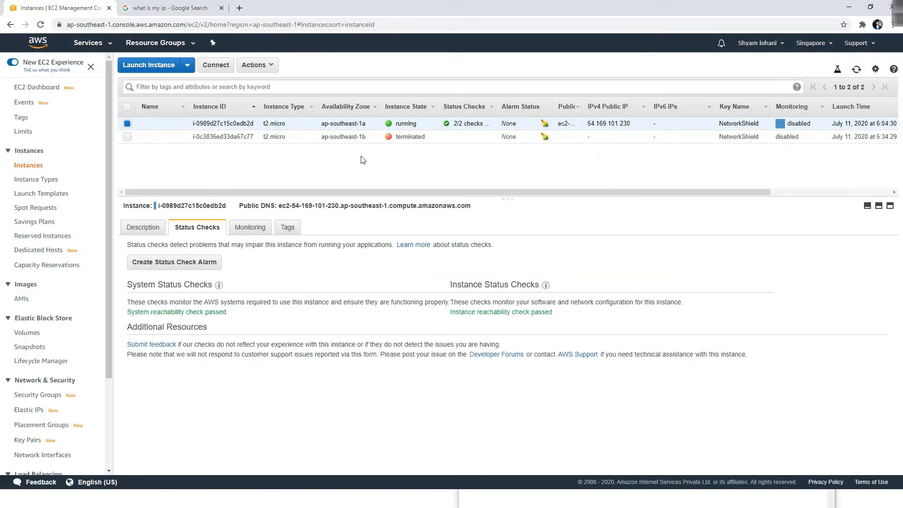
# - Terminate the running instance and refresh the instance list
pyautogui.click(254, 65)
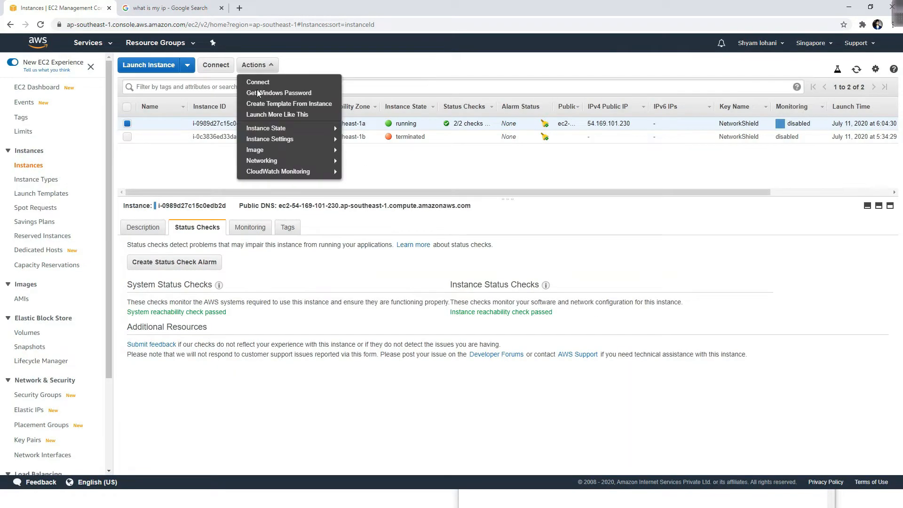
pyautogui.moveTo(285, 132)
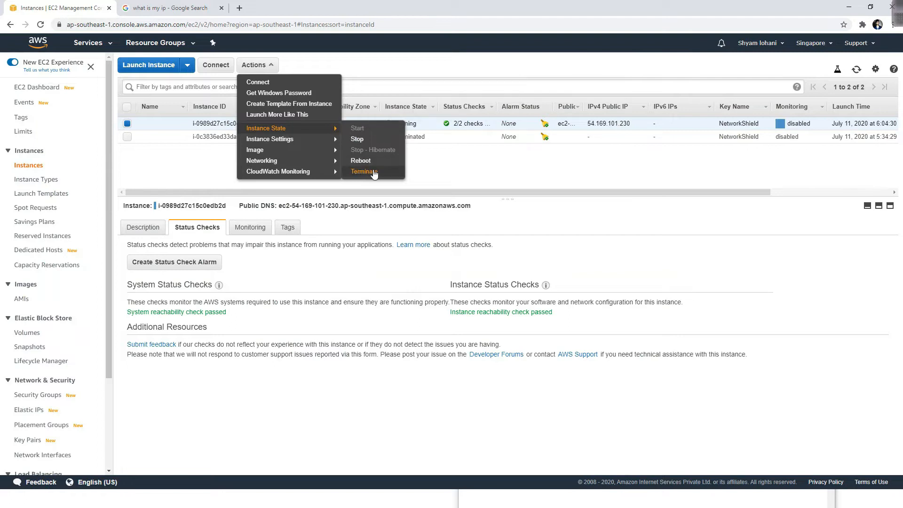
pyautogui.click(368, 172)
pyautogui.click(637, 329)
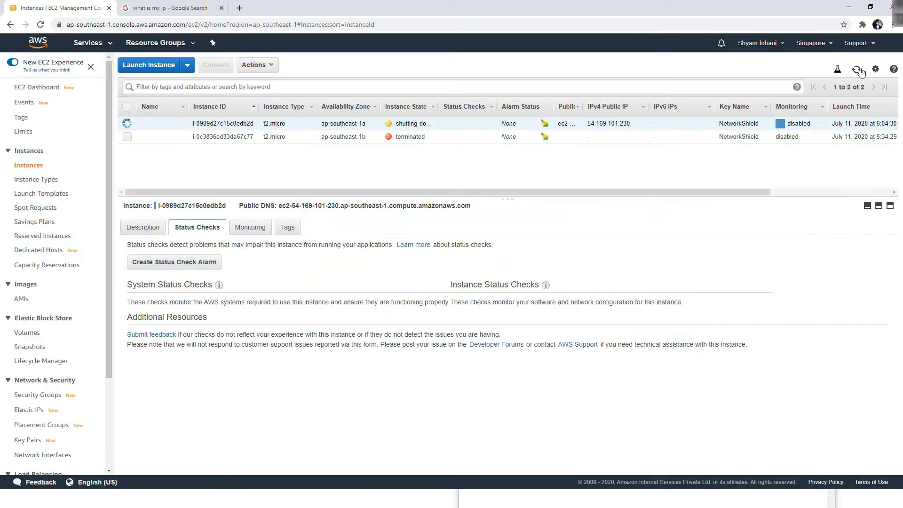
pyautogui.click(858, 70)
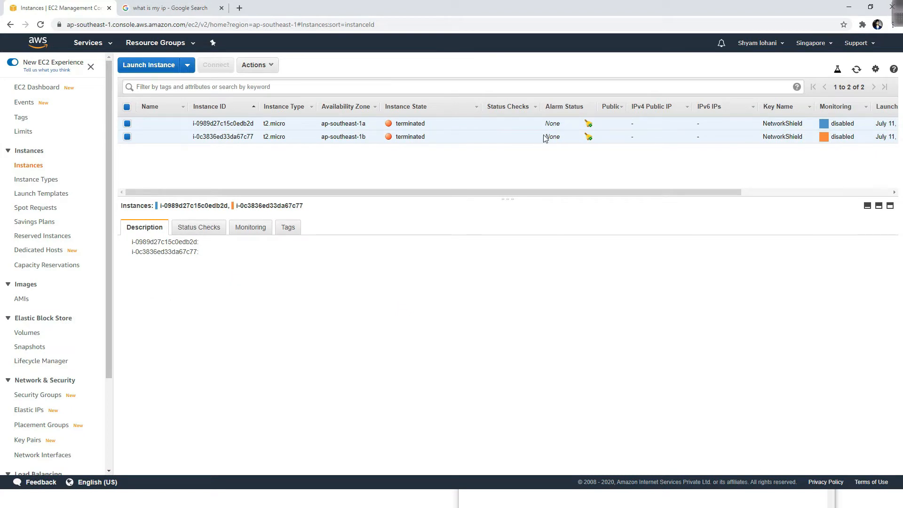
# - Check the status of NetworkShield_Image and the actions available for it in the owned AMIs
pyautogui.click(30, 303)
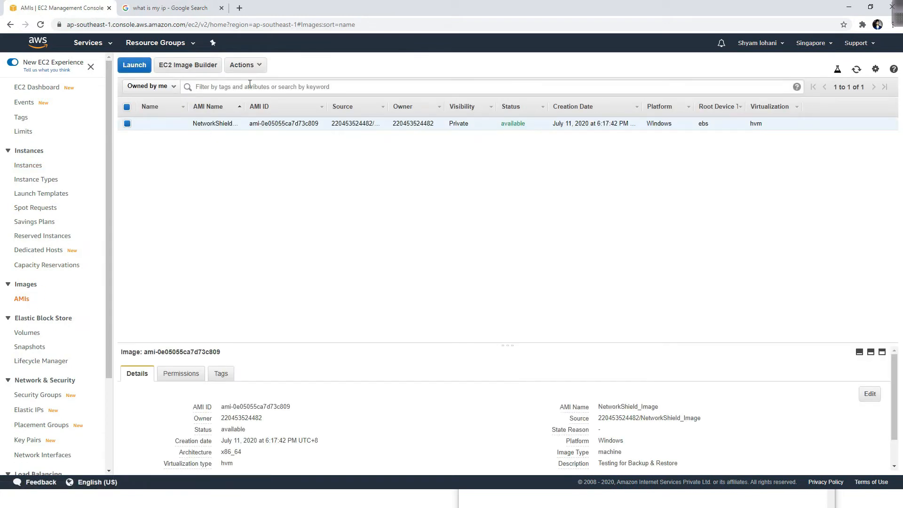
pyautogui.click(252, 67)
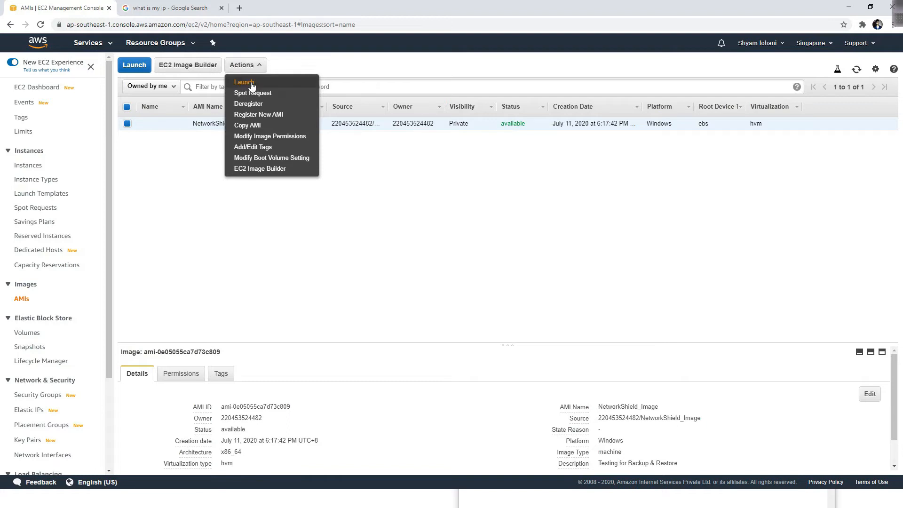
pyautogui.click(181, 232)
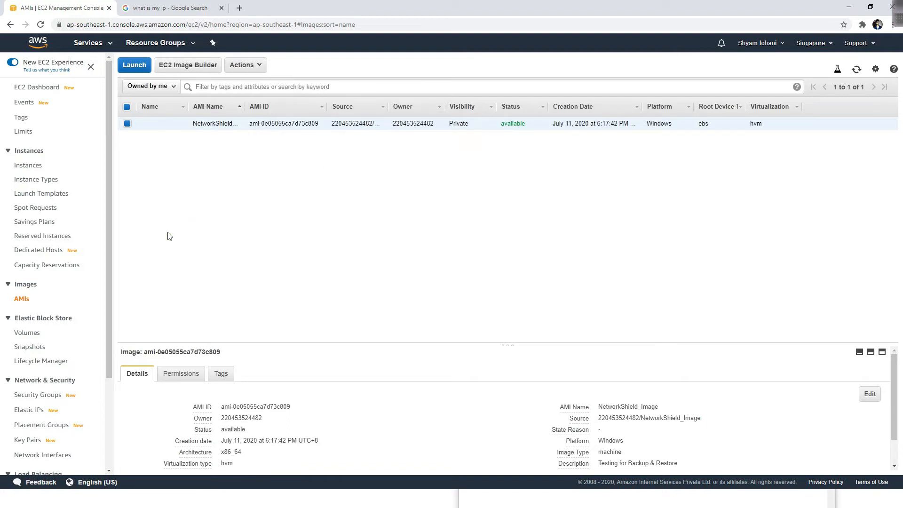
# - Start launching a new instance using NetworkShield_Image from the owned AMIs
pyautogui.click(35, 167)
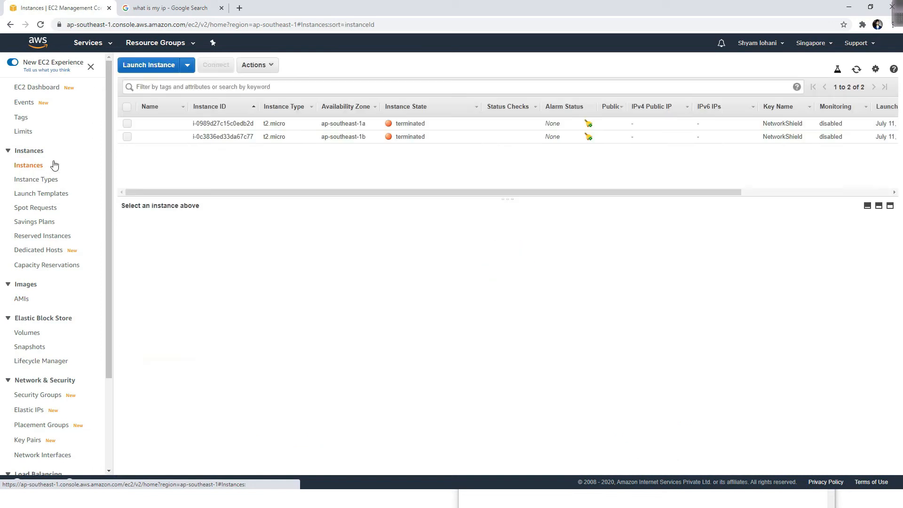
pyautogui.click(156, 71)
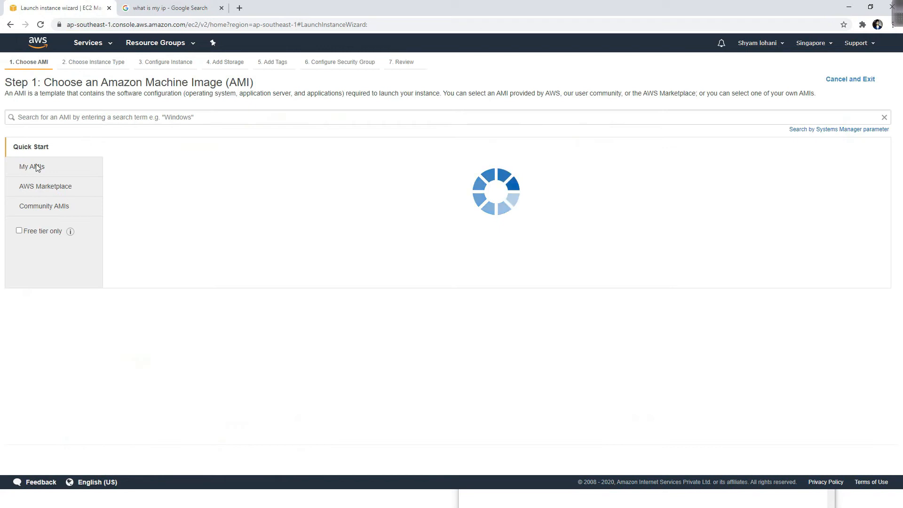
pyautogui.click(37, 170)
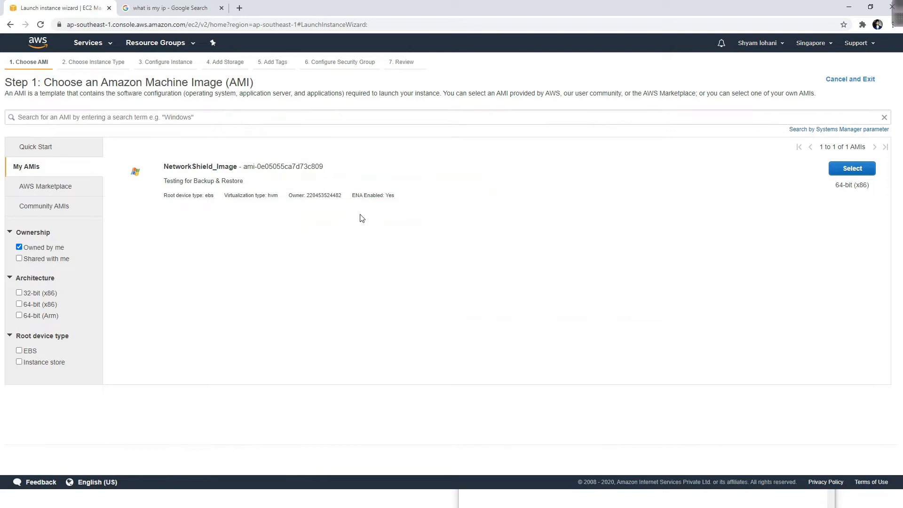
pyautogui.moveTo(100, 83); pyautogui.dragTo(263, 85)
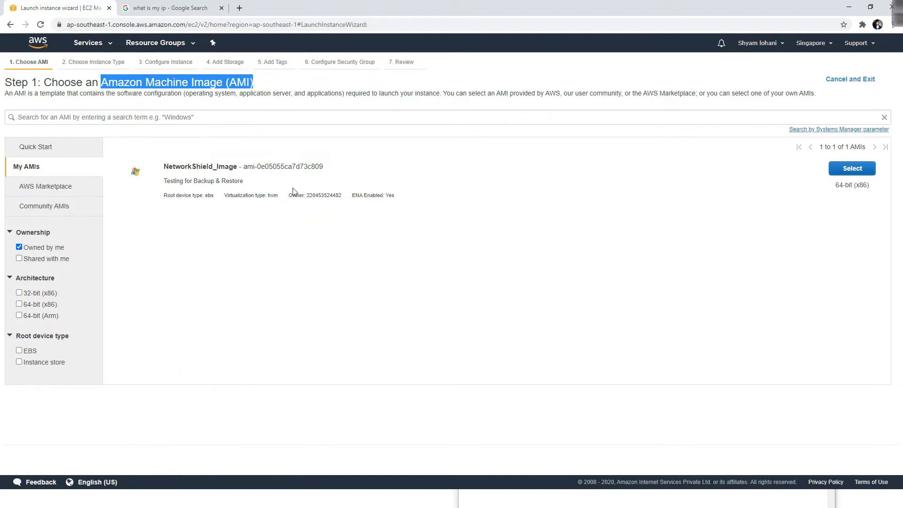
pyautogui.click(861, 168)
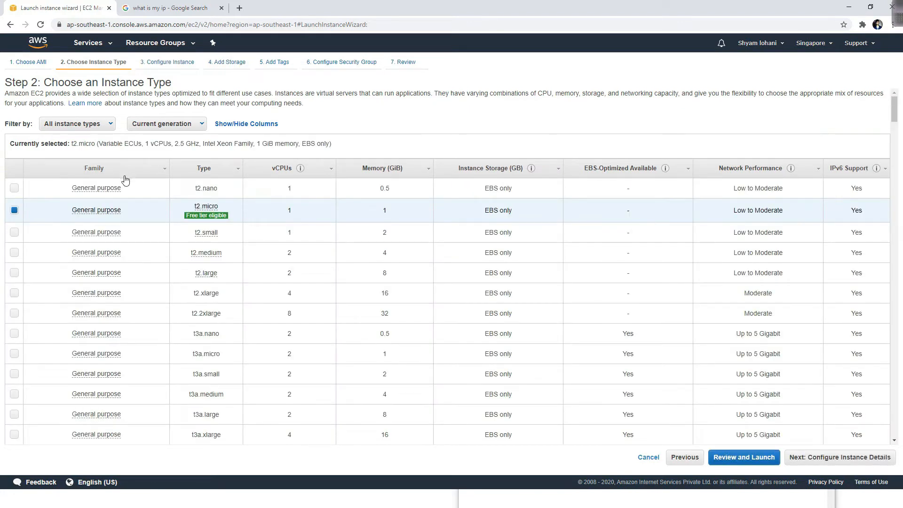
# - Keep the t2.micro instance type, enable protection against accidental termination, and proceed to the storage settings
pyautogui.moveTo(226, 222)
pyautogui.click(175, 64)
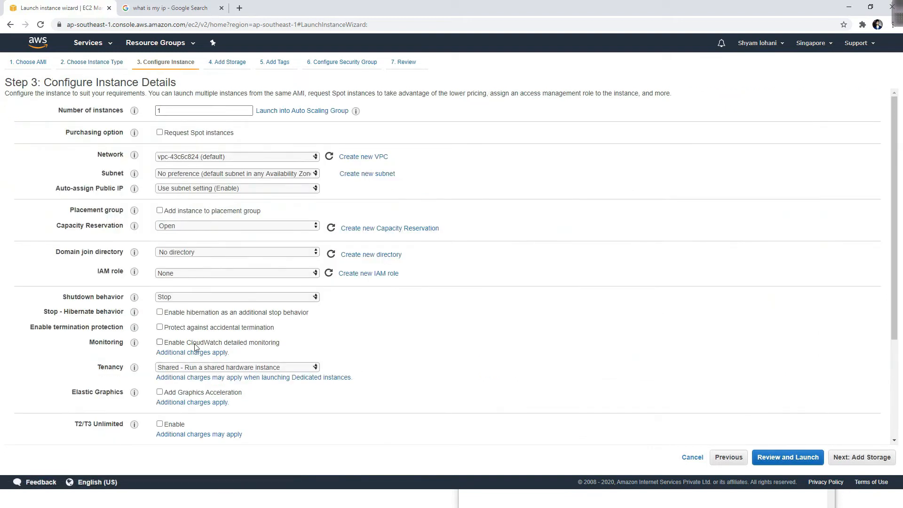
pyautogui.scroll(-3, 209, 330)
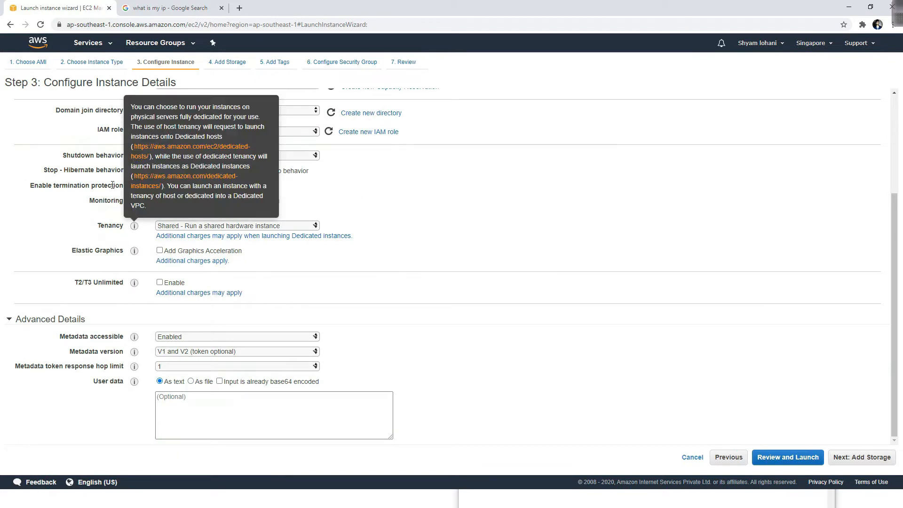
pyautogui.click(160, 186)
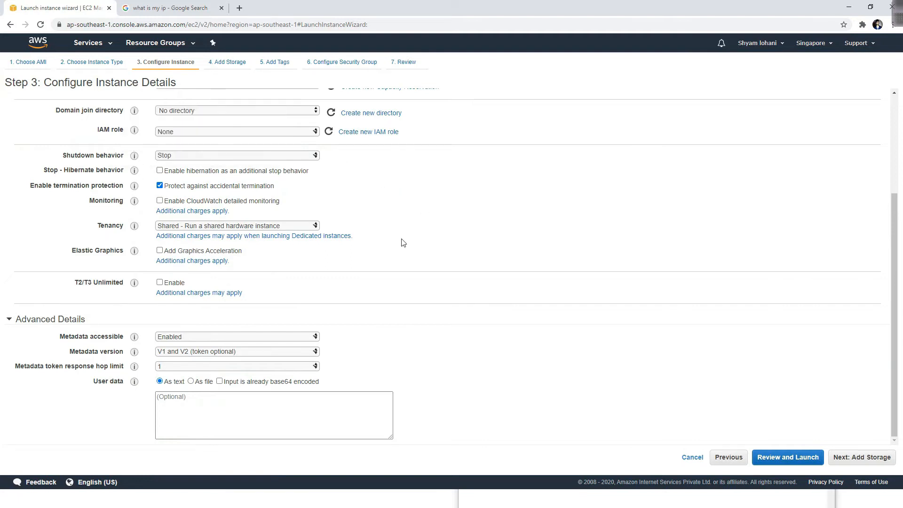
pyautogui.scroll(3, 404, 243)
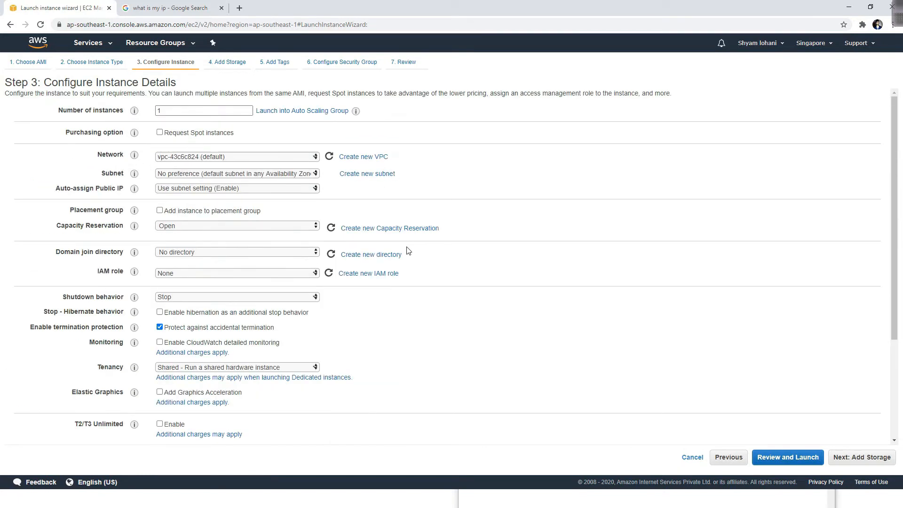
pyautogui.click(231, 64)
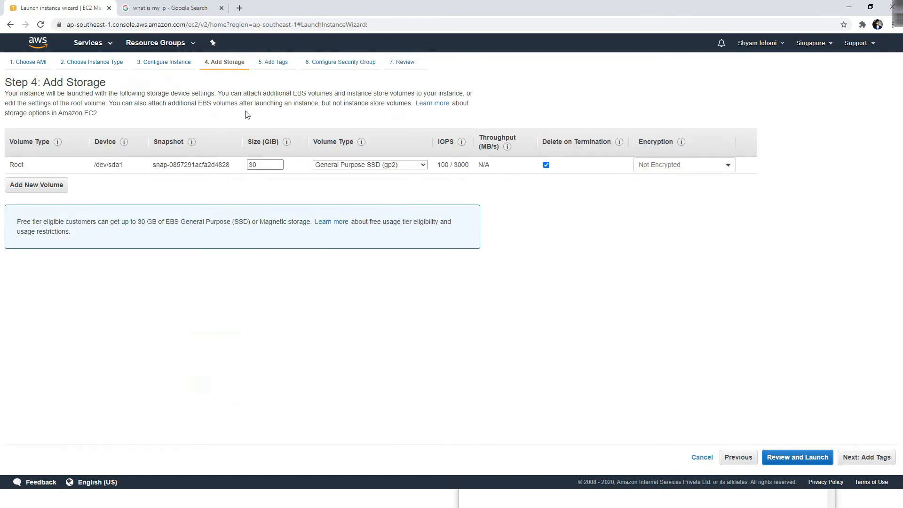
# - Add an instance tag with NetworkShield_Restore_AMI as both its key and value
pyautogui.click(272, 64)
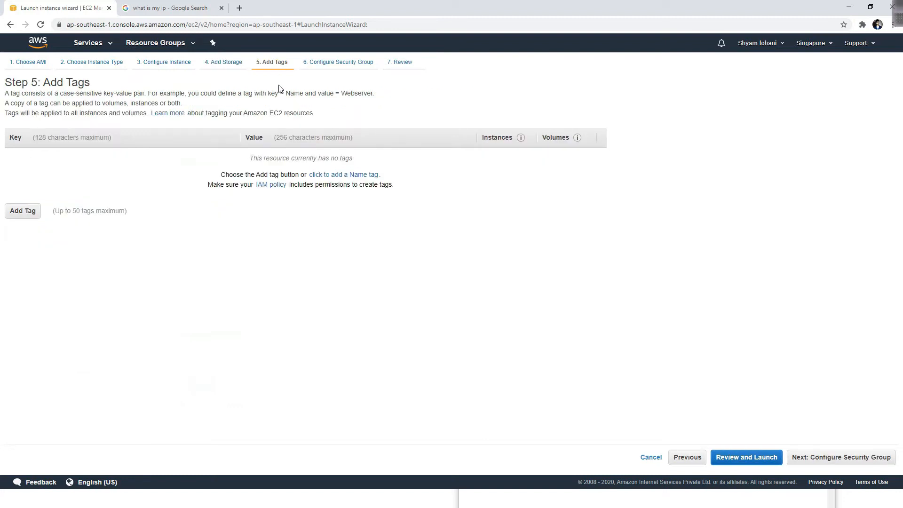
pyautogui.click(24, 211)
pyautogui.click(77, 161)
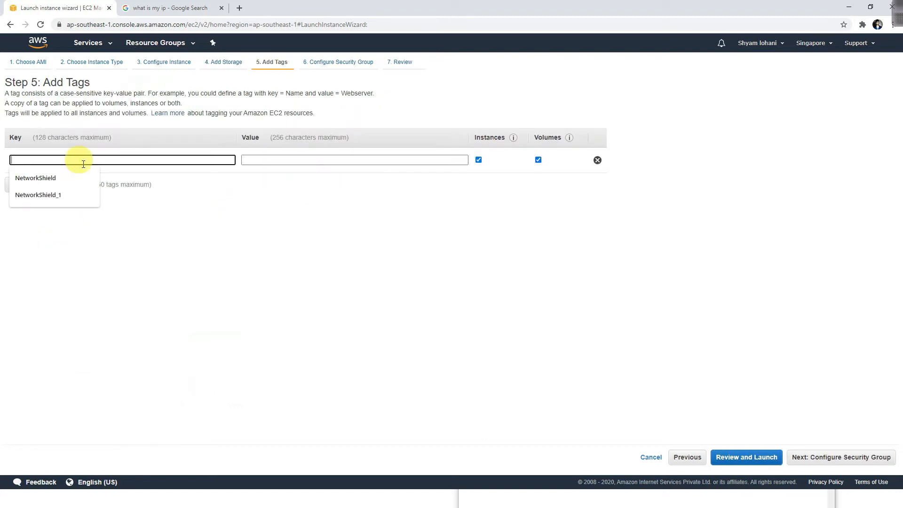
pyautogui.click(63, 177)
pyautogui.click(265, 168)
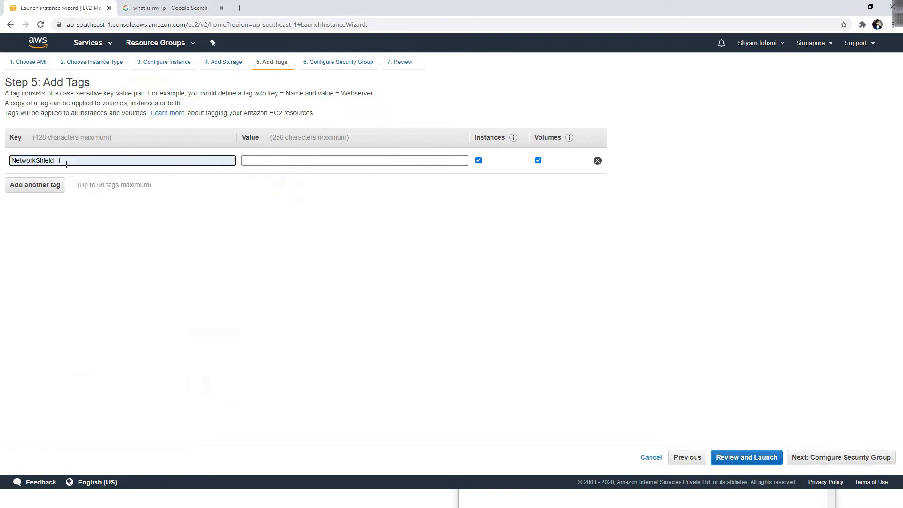
pyautogui.click(65, 162)
pyautogui.press('BackSpace')
pyautogui.write('Resto')
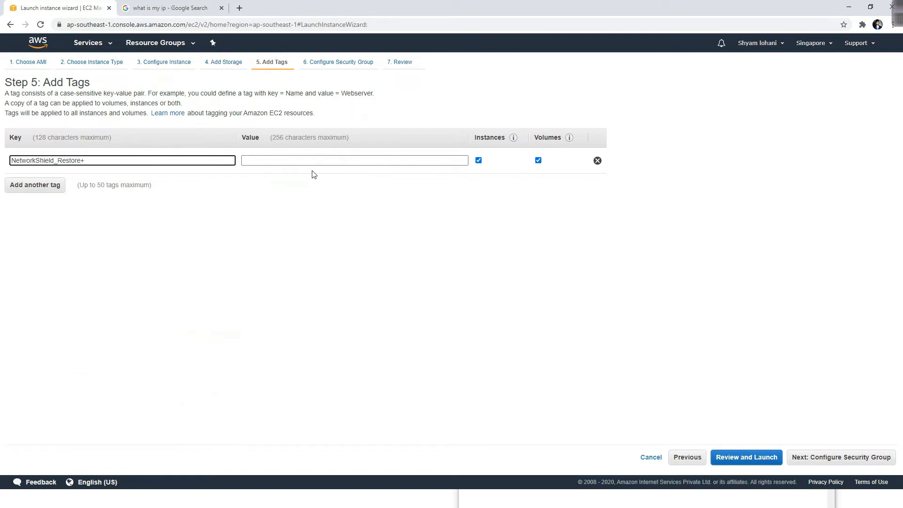
pyautogui.write('re_AMI')
pyautogui.hotkey('ctrl', 'a')
pyautogui.hotkey('ctrl', 'c')
pyautogui.click(302, 163)
pyautogui.hotkey('ctrl', 'v')
# - Assign the existing NetworkShield security group and proceed to the launch review
pyautogui.click(339, 66)
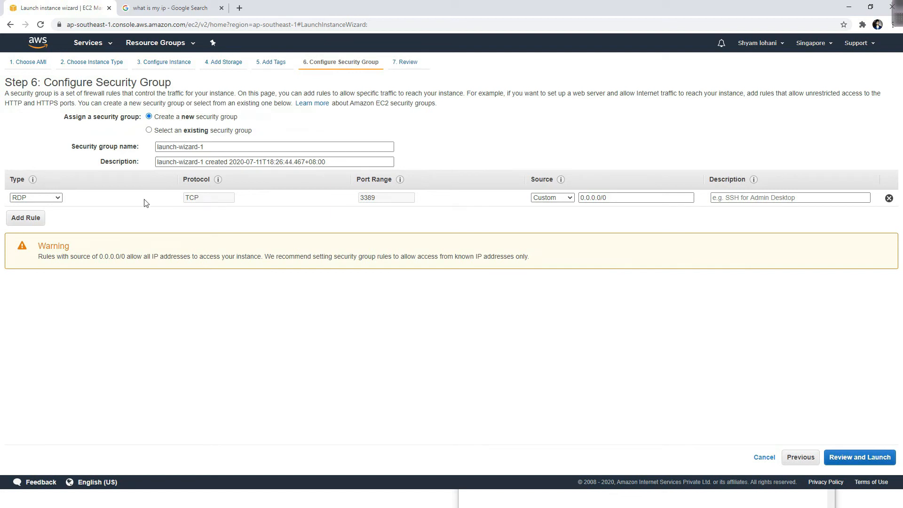
pyautogui.click(149, 130)
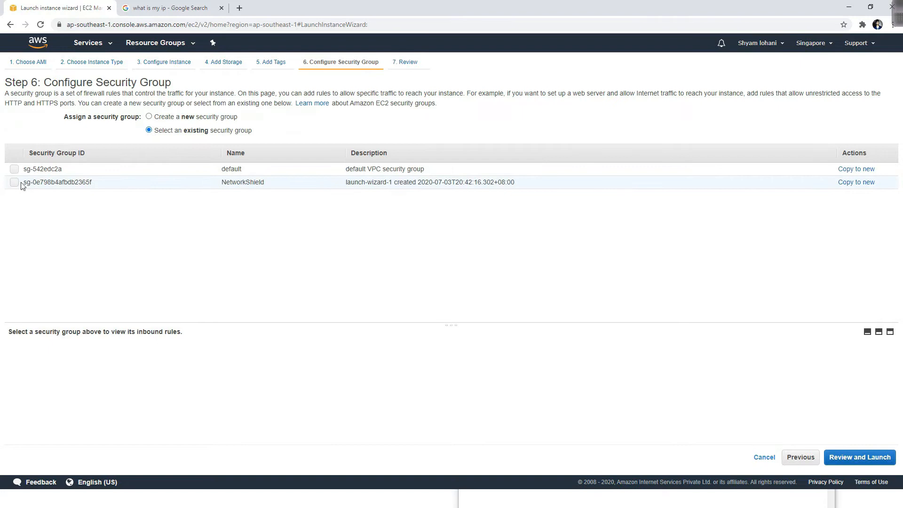
pyautogui.click(15, 183)
pyautogui.click(404, 65)
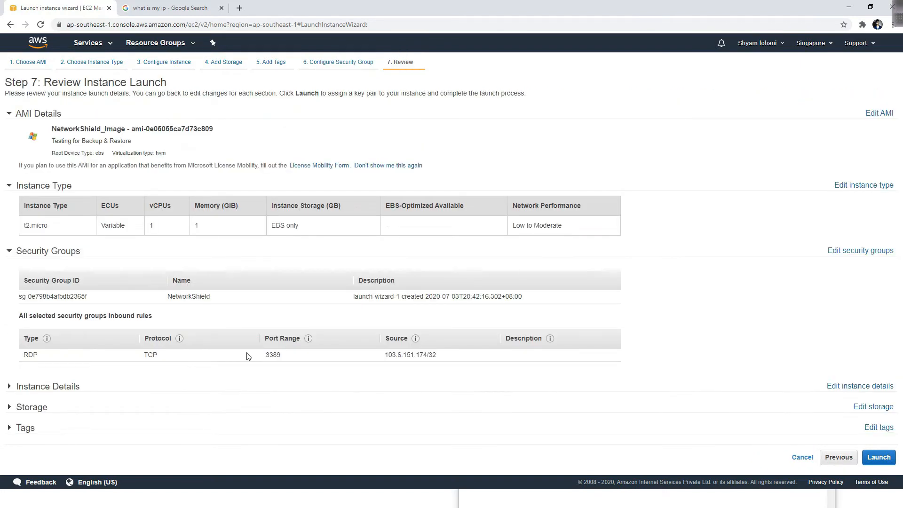
# - Launch the instance with the existing NetworkShield key pair, acknowledging access to its private key file
pyautogui.click(880, 457)
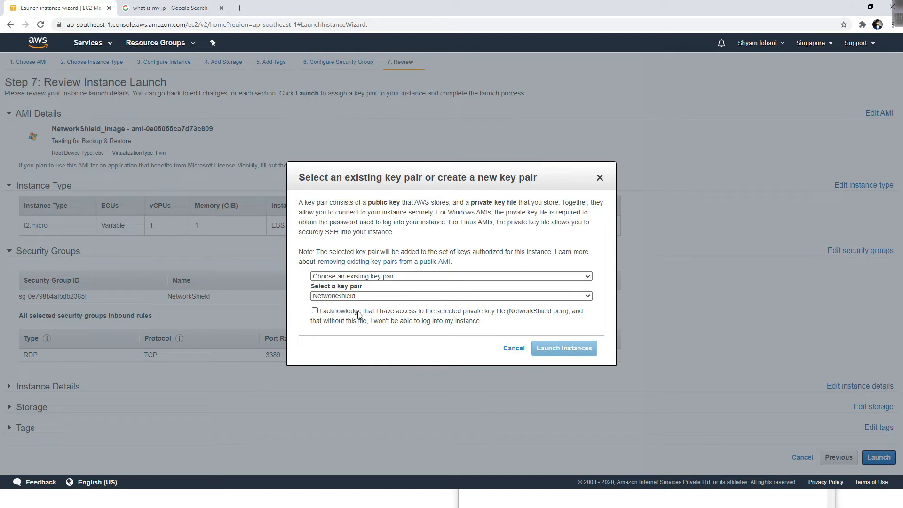
pyautogui.click(314, 311)
pyautogui.click(555, 350)
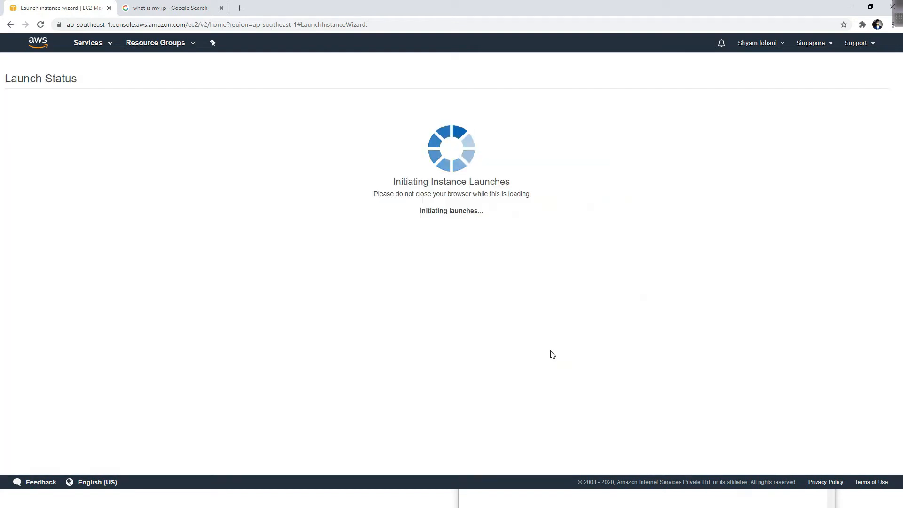
# - Check the launch log and the new instance's state in the instance list
pyautogui.click(288, 130)
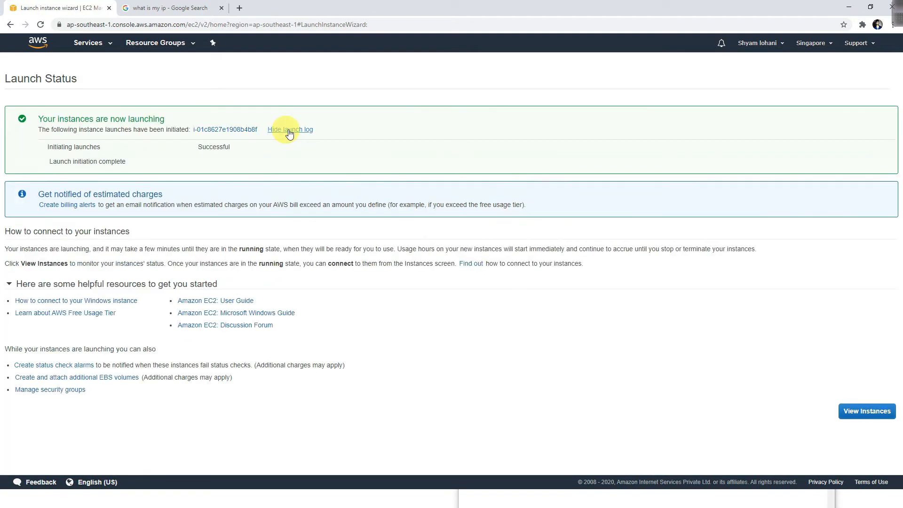
pyautogui.doubleClick(225, 153)
pyautogui.click(233, 175)
pyautogui.moveTo(69, 165); pyautogui.dragTo(135, 164)
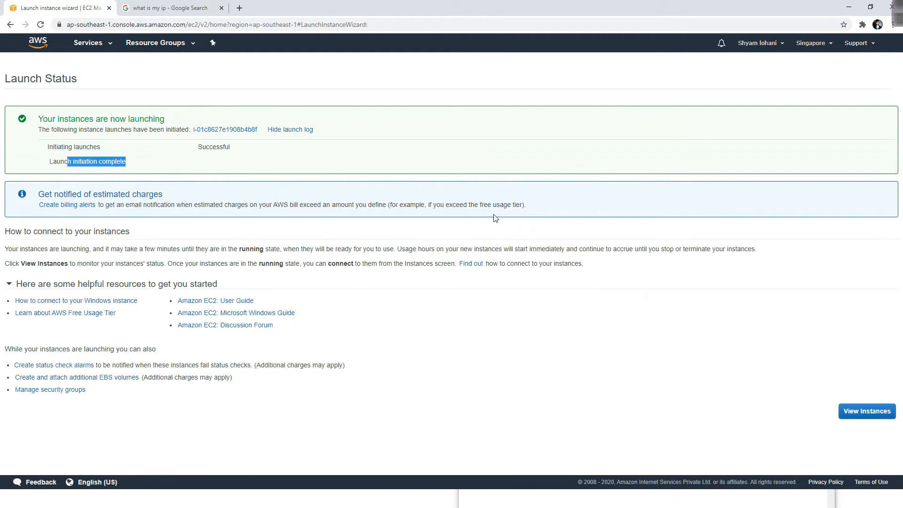
pyautogui.click(868, 412)
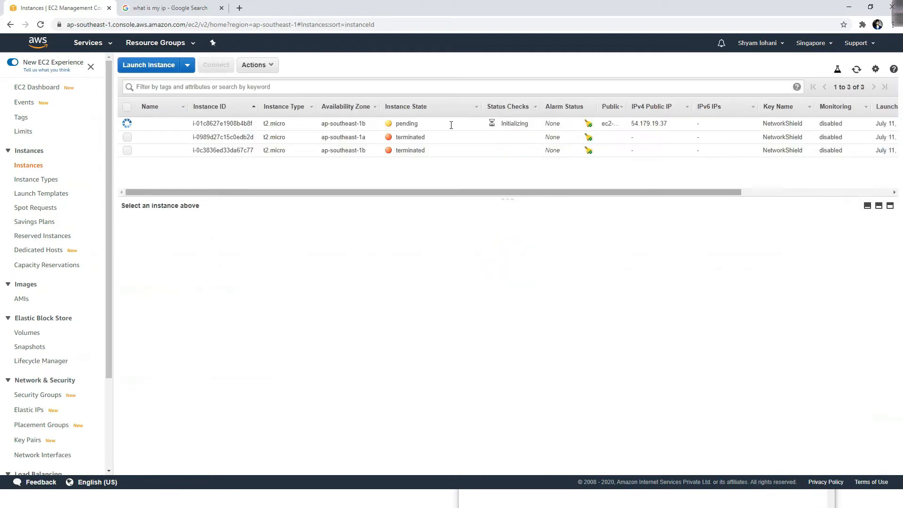
pyautogui.moveTo(427, 126); pyautogui.dragTo(381, 128)
pyautogui.click(596, 314)
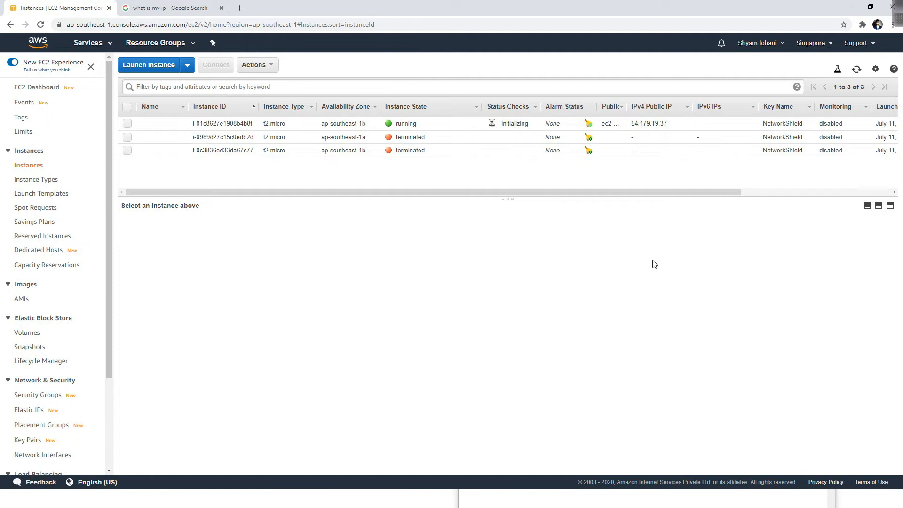
# - Examine the new instance's public IP, status checks, monitoring metrics and tags
pyautogui.click(127, 124)
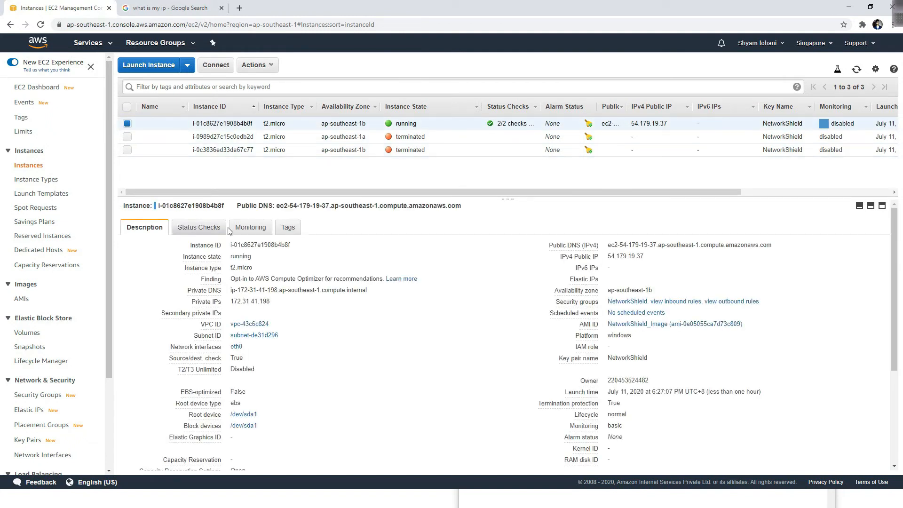
pyautogui.moveTo(645, 256); pyautogui.dragTo(601, 260)
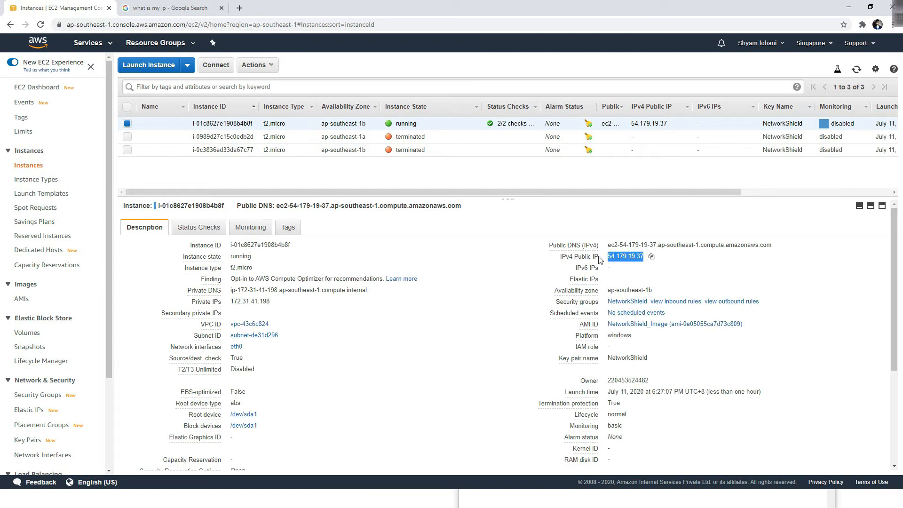
pyautogui.click(419, 306)
pyautogui.click(651, 257)
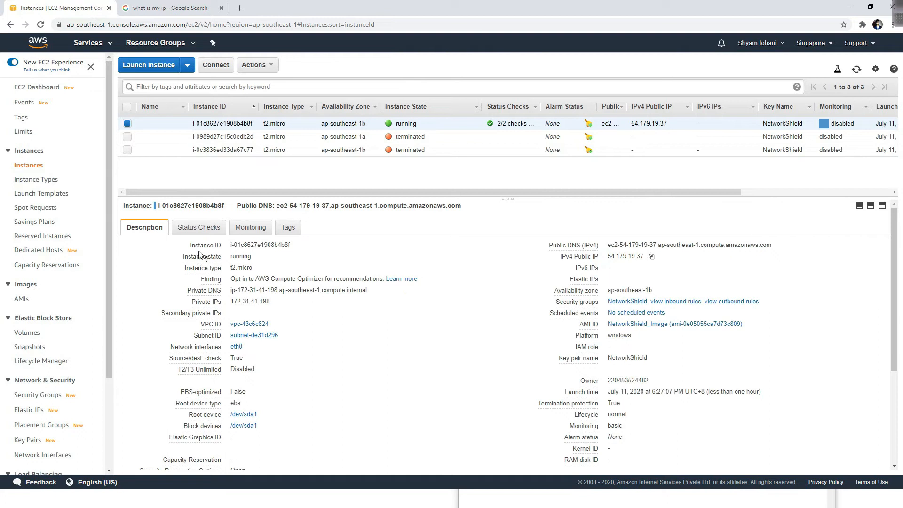
pyautogui.click(182, 231)
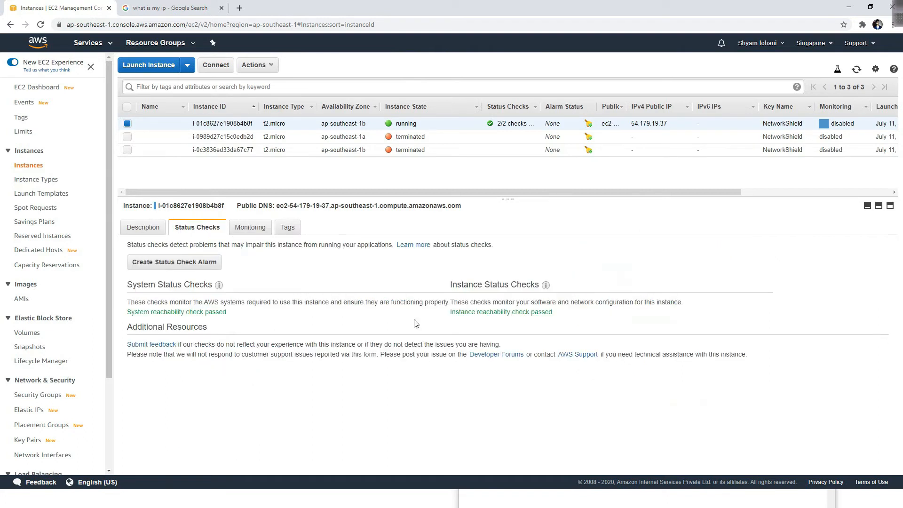
pyautogui.click(252, 234)
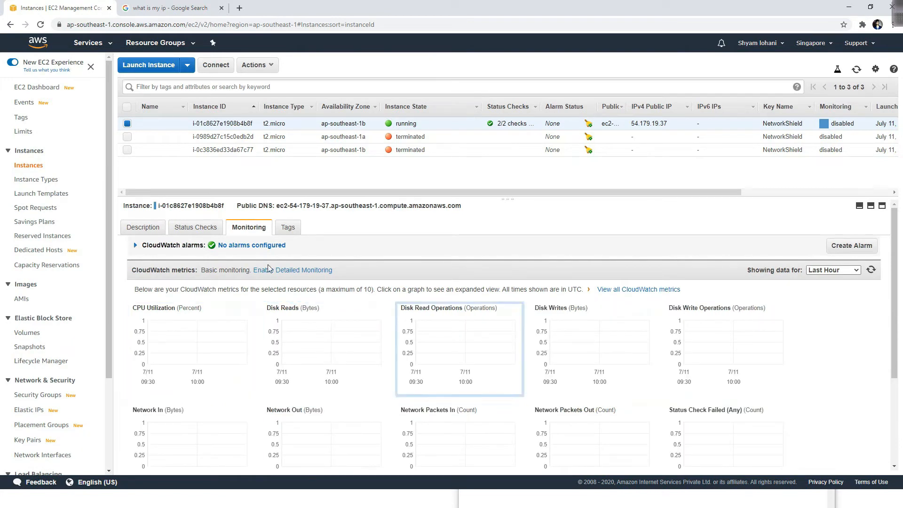
pyautogui.click(296, 228)
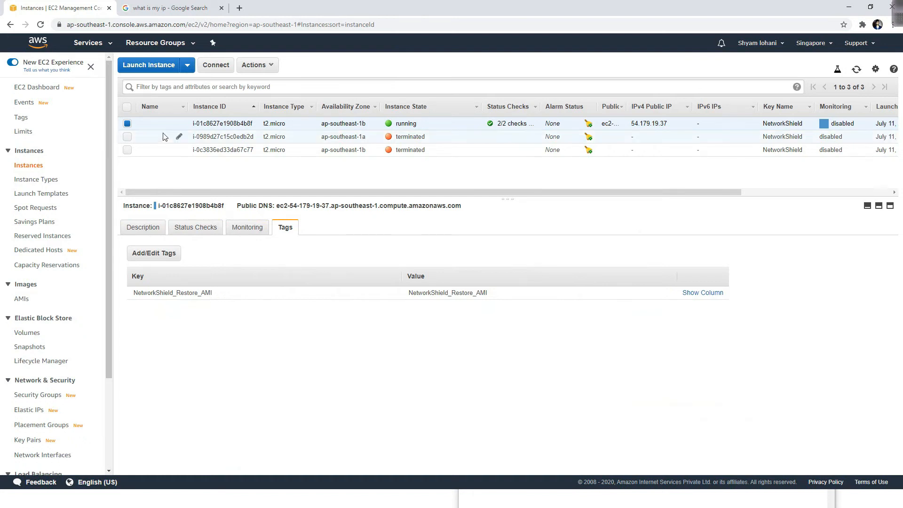
# - Download the Remote Desktop file for the restored instance and open it
pyautogui.click(217, 65)
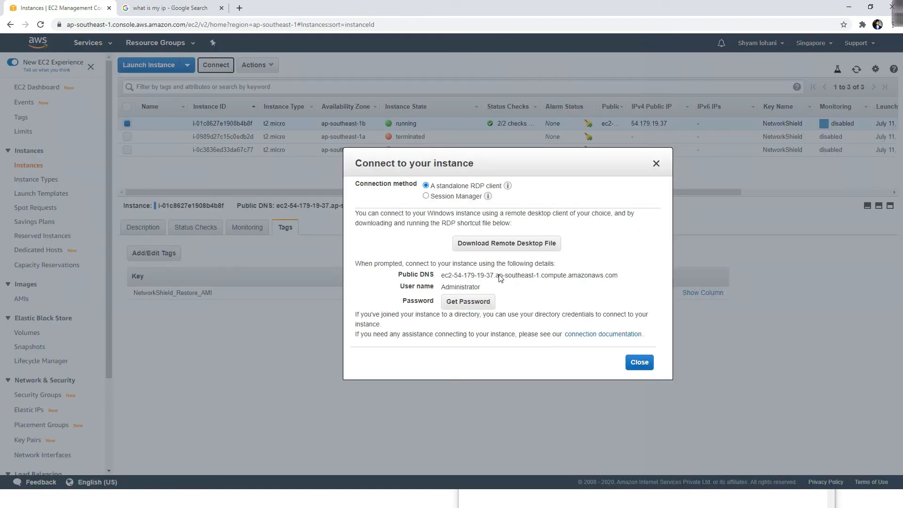
pyautogui.click(514, 247)
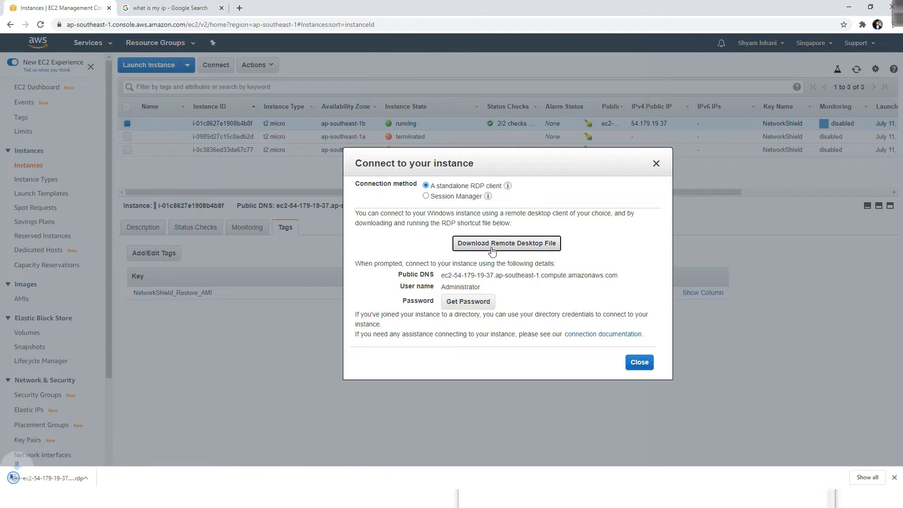
pyautogui.click(36, 480)
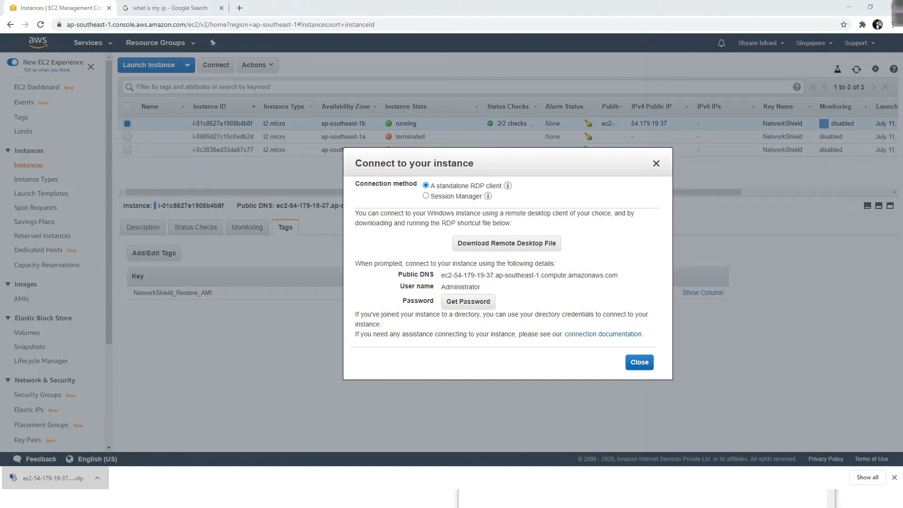
# - Copy the Administrator password from Notepad, paste it into the remote desktop credentials prompt and submit it
pyautogui.hotkey('alt', 'Tab')
pyautogui.rightClick(495, 362)
pyautogui.click(399, 238)
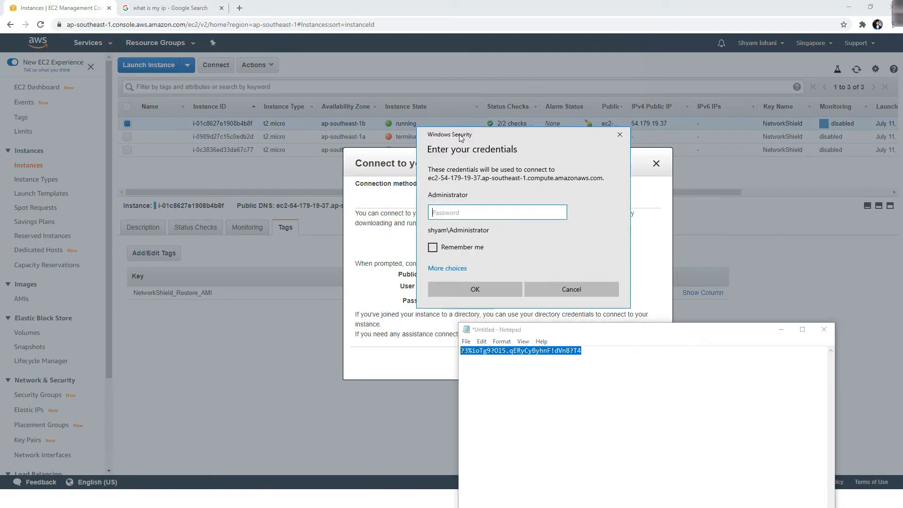
pyautogui.moveTo(461, 138); pyautogui.dragTo(412, 132)
pyautogui.hotkey('ctrl', 'v')
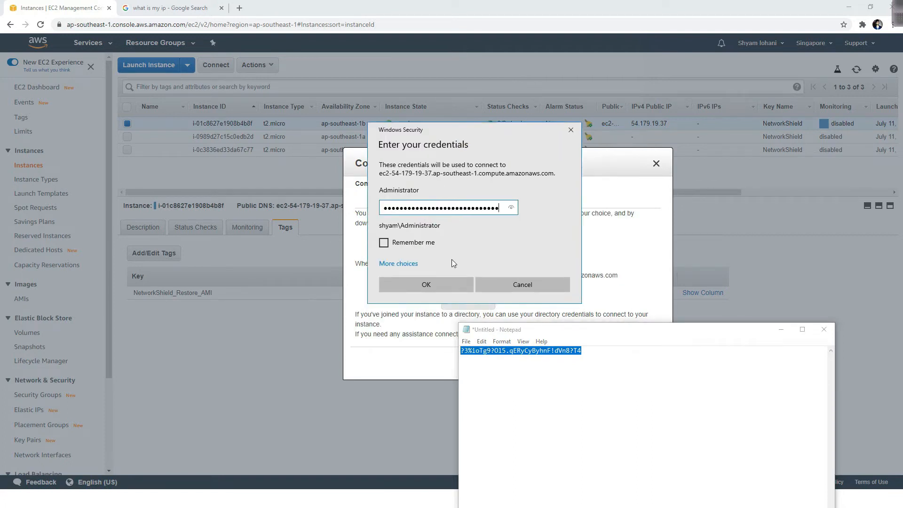
pyautogui.click(451, 285)
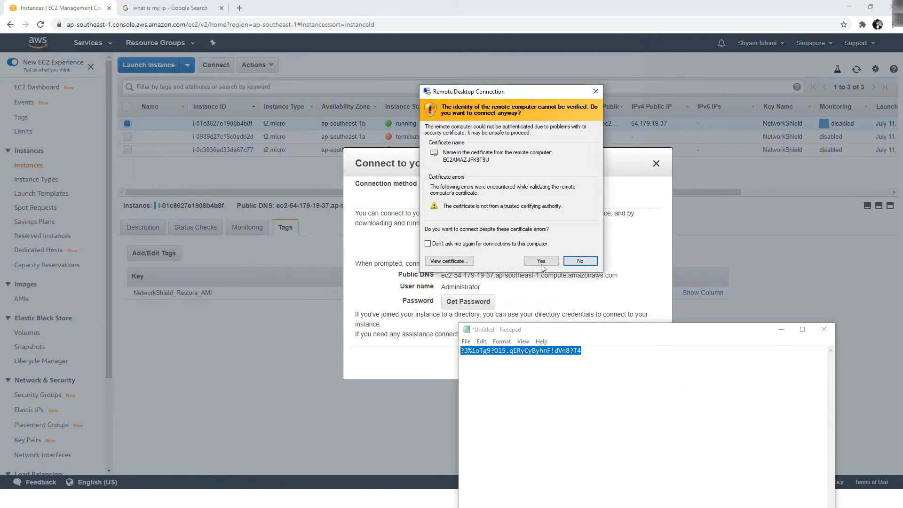
# - Accept the certificate warning, minimize Notepad, make the remote session full screen and decline network discovery
pyautogui.click(541, 262)
pyautogui.click(781, 329)
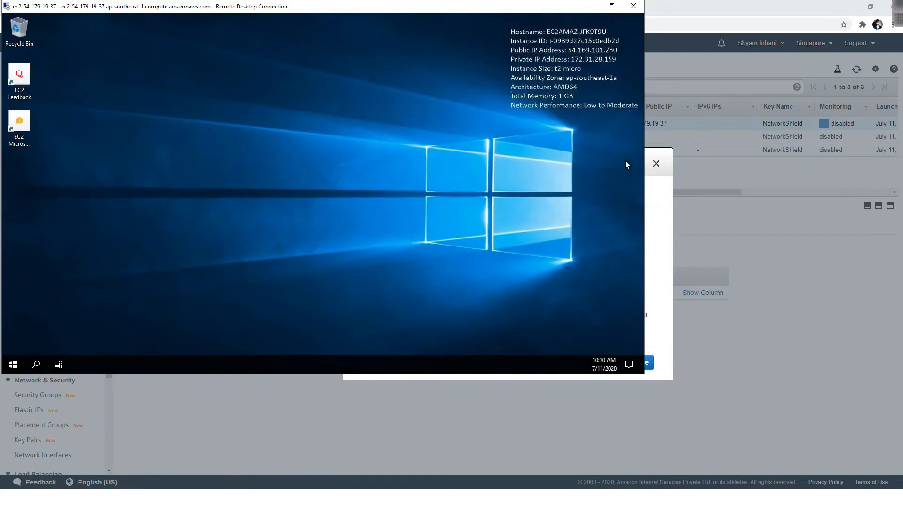
pyautogui.click(612, 6)
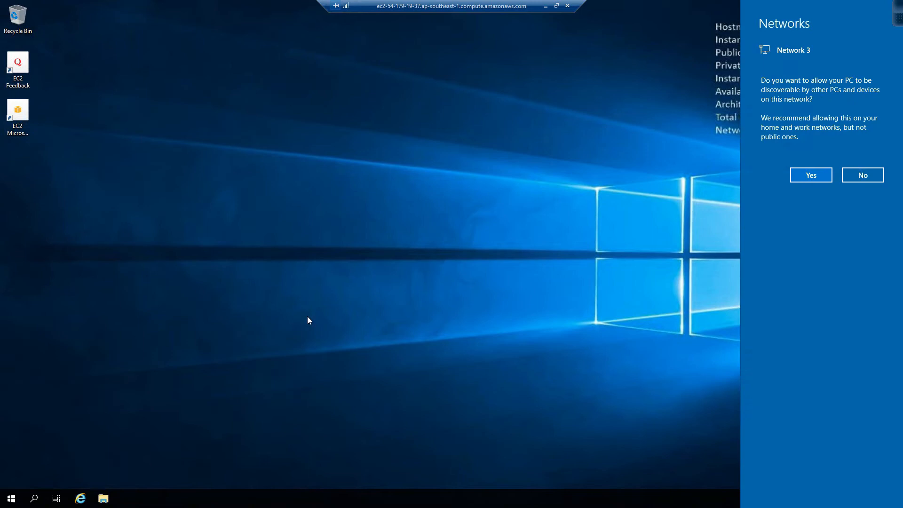
pyautogui.click(865, 175)
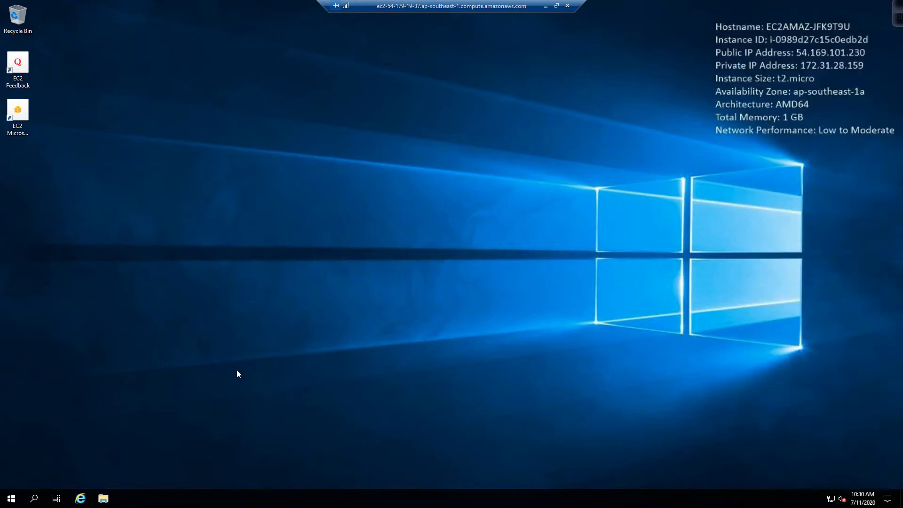
# - Browse the restored instance's Desktop folder and C: drive in File Explorer, closing the command window that pops up
pyautogui.click(103, 500)
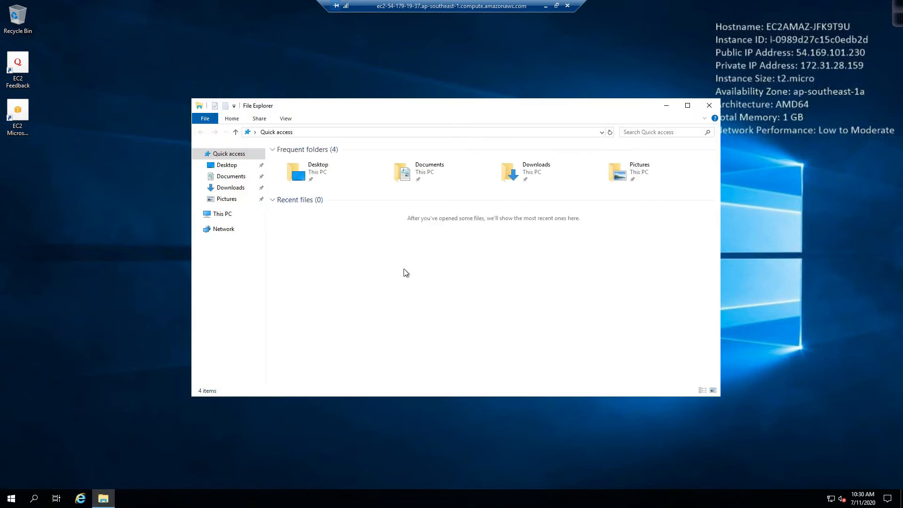
pyautogui.click(229, 168)
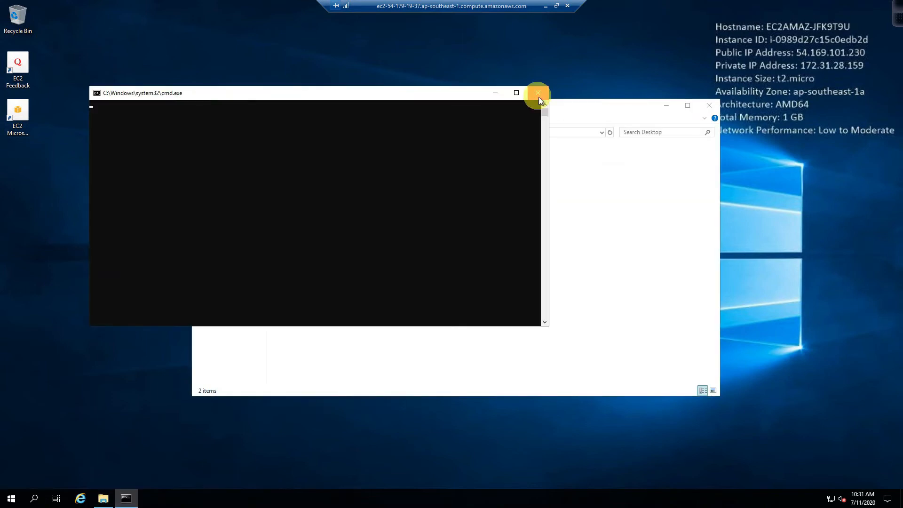
pyautogui.click(538, 93)
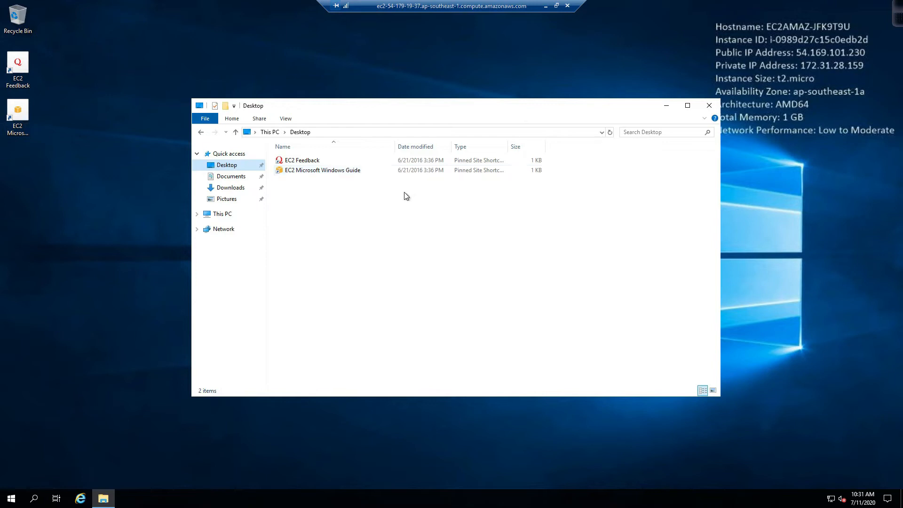
pyautogui.click(216, 214)
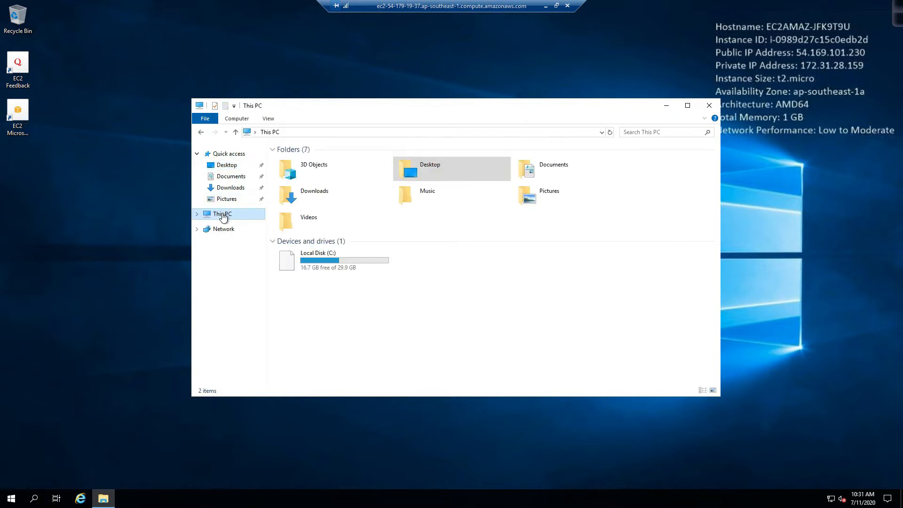
pyautogui.doubleClick(340, 267)
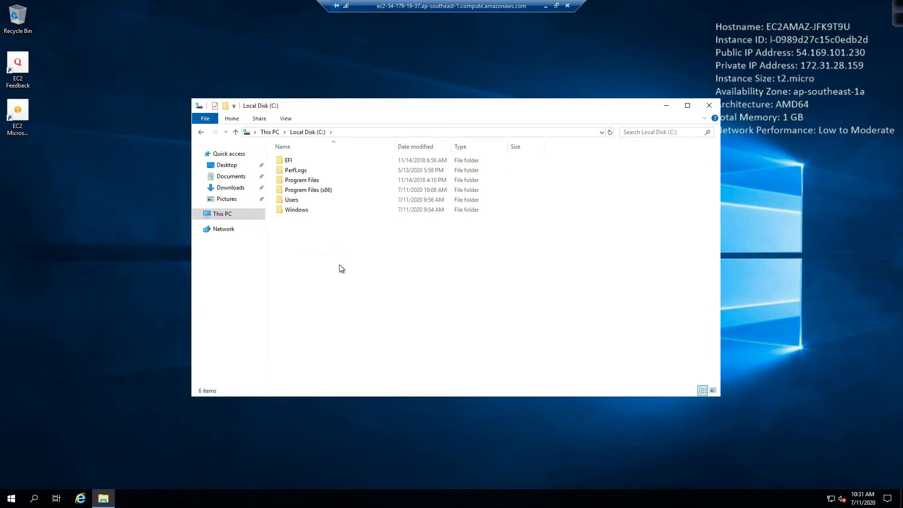
# - Close File Explorer, minimize the remote session and close the instance connection dialog in the AWS console
pyautogui.rightClick(341, 268)
pyautogui.click(375, 282)
pyautogui.rightClick(342, 236)
pyautogui.click(709, 105)
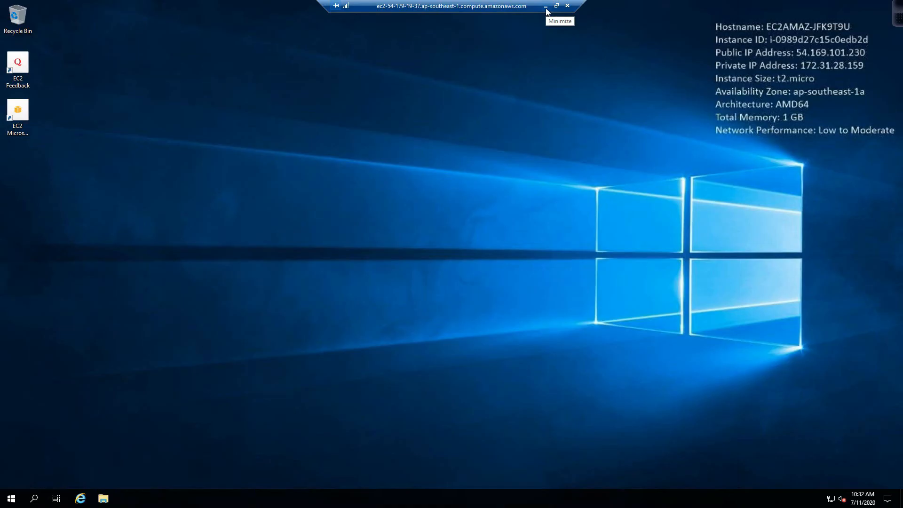
pyautogui.click(546, 7)
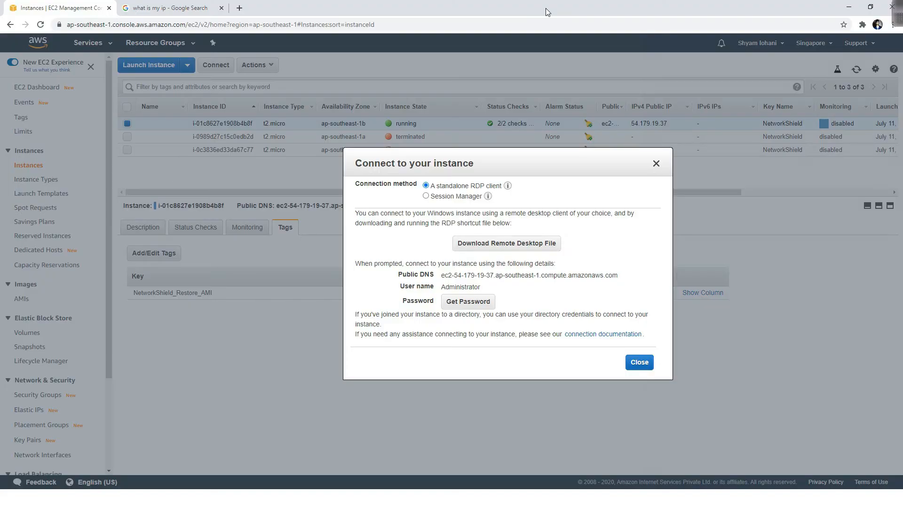
pyautogui.click(639, 362)
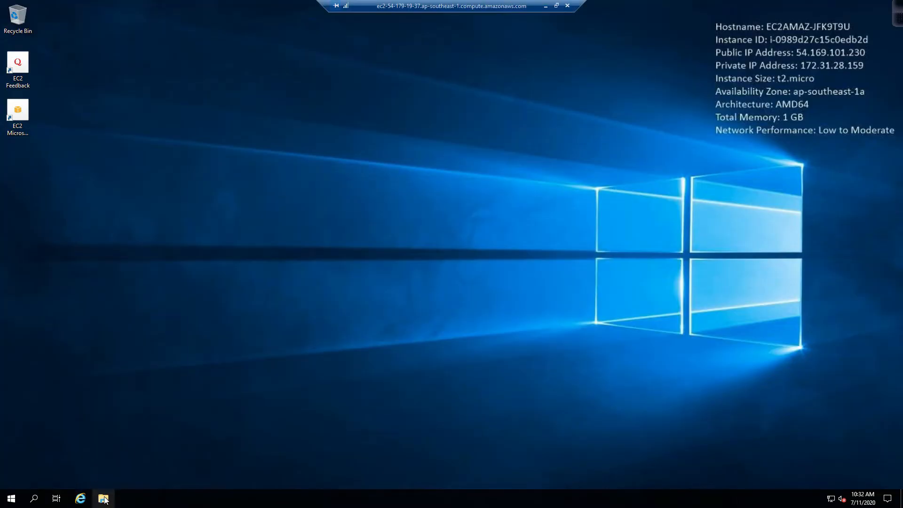
# - Reopen File Explorer in the remote session, look through the Downloads, Pictures and Desktop folders, and open the C: drive
pyautogui.click(104, 498)
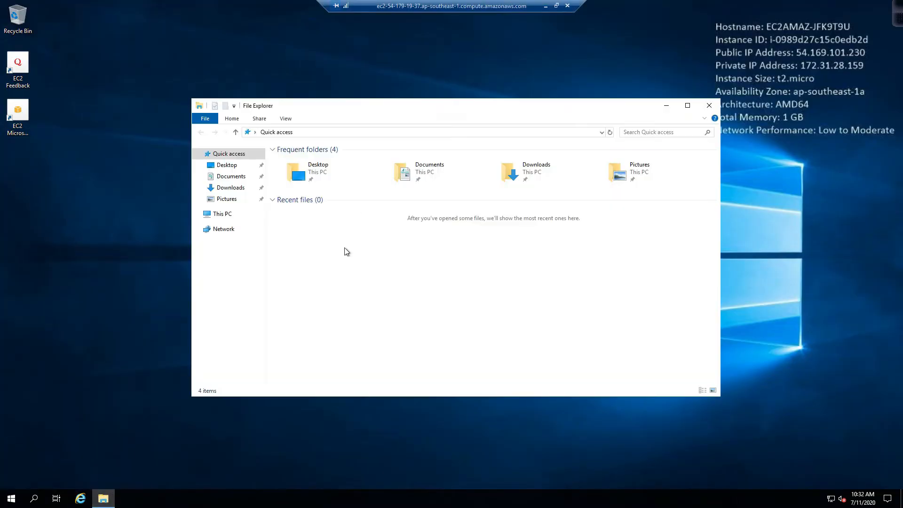
pyautogui.click(238, 188)
pyautogui.click(231, 200)
pyautogui.click(227, 165)
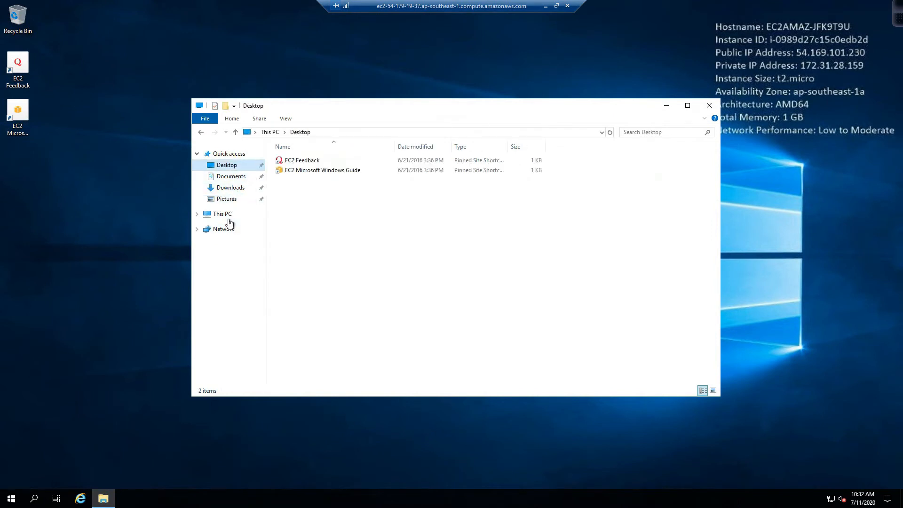
pyautogui.click(229, 218)
pyautogui.doubleClick(337, 263)
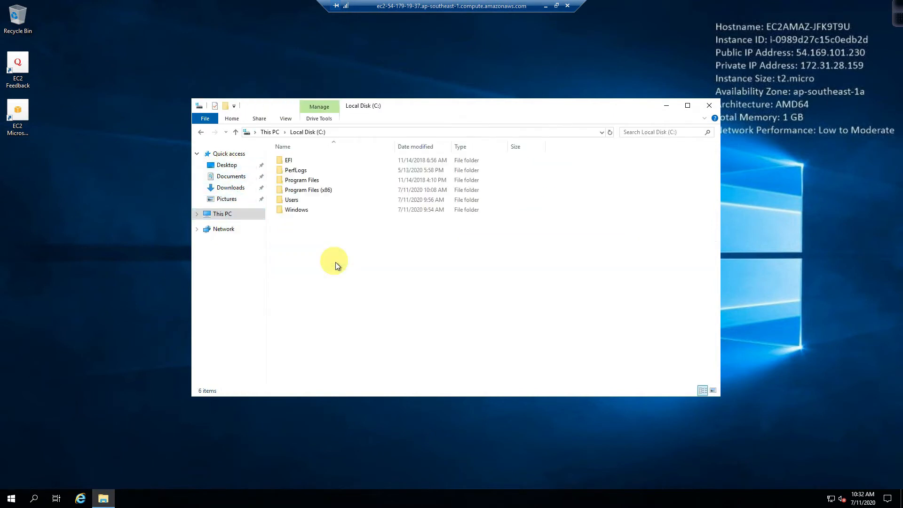
# - Create a text document named Network Shield in the root of C:, close File Explorer and minimize the remote session
pyautogui.rightClick(357, 272)
pyautogui.moveTo(393, 361)
pyautogui.click(474, 309)
pyautogui.write('Network Shield')
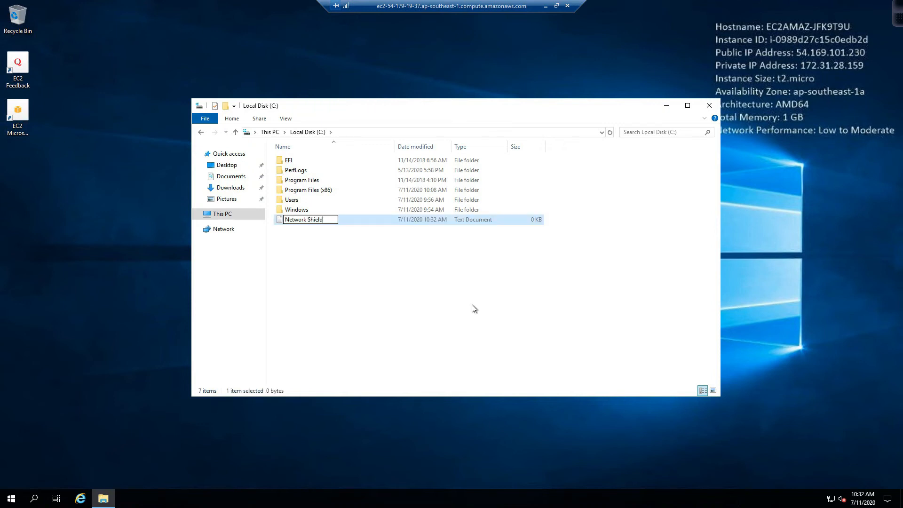
pyautogui.press('Return')
pyautogui.click(470, 303)
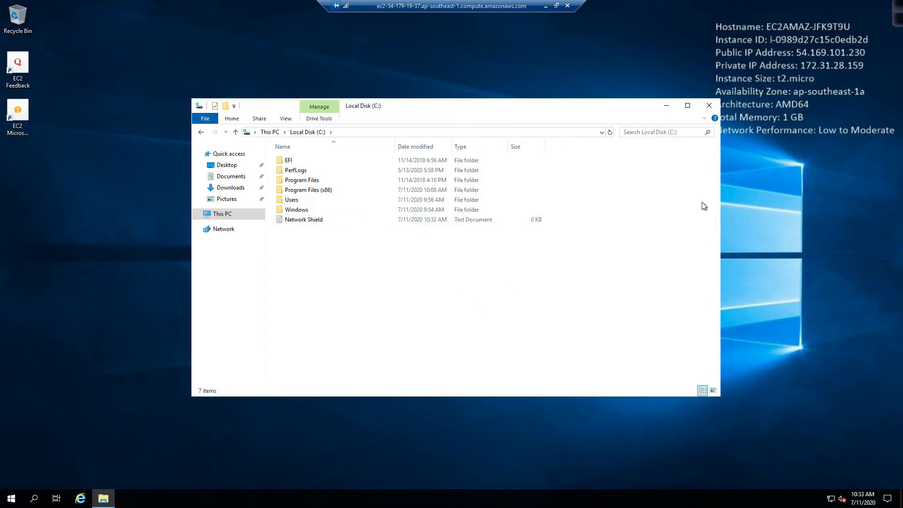
pyautogui.click(709, 105)
pyautogui.click(546, 6)
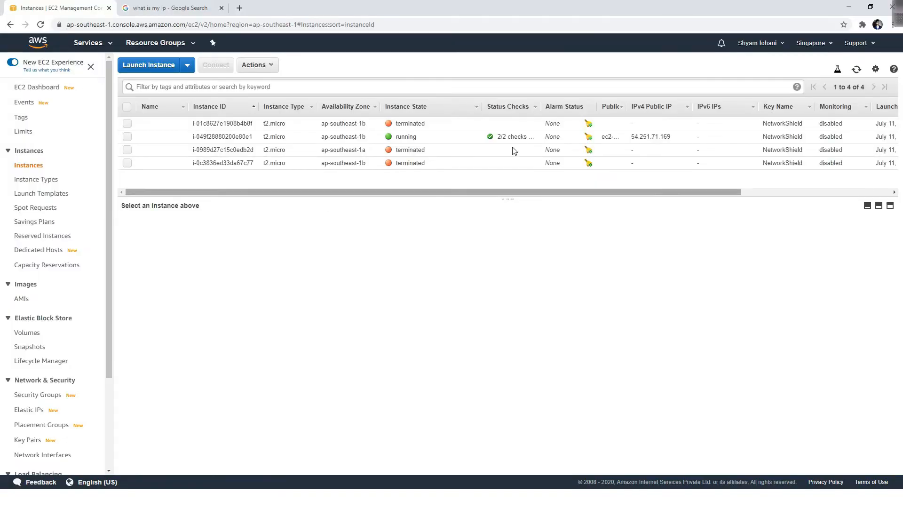
# - Select the running instance in the list, download its Remote Desktop file and open it
pyautogui.click(129, 137)
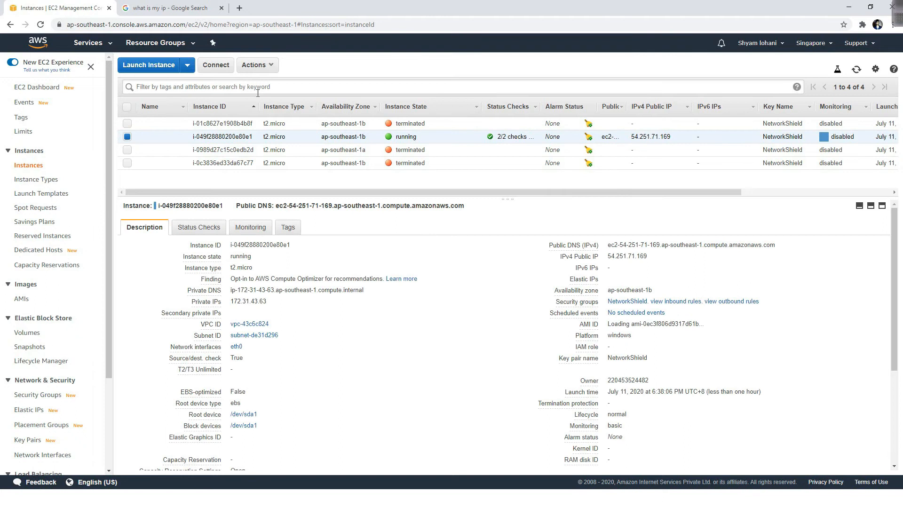
pyautogui.click(213, 66)
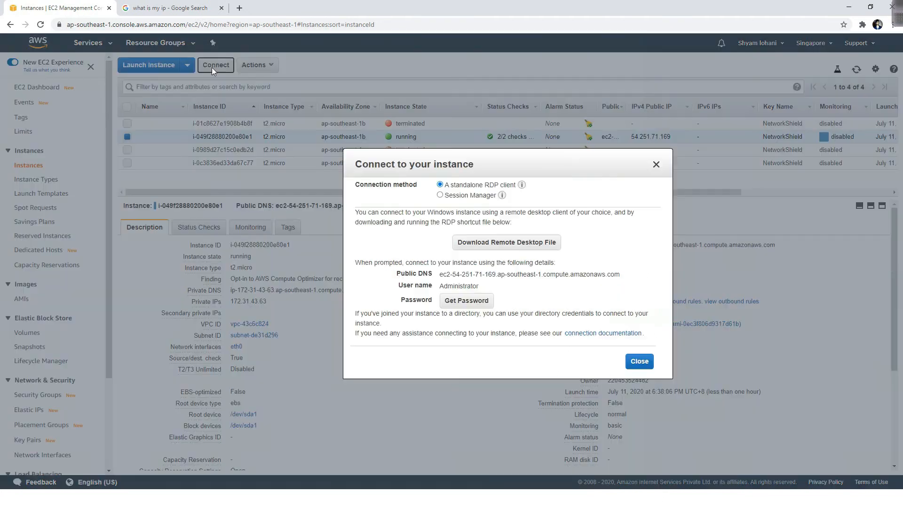
pyautogui.click(505, 243)
pyautogui.click(46, 478)
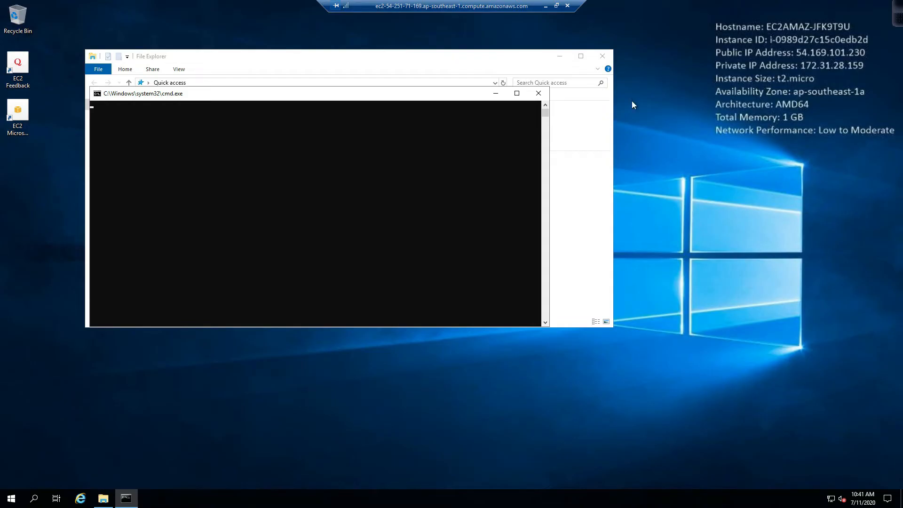
# - Close the command window, maximize File Explorer and open the newly restored instance's C: drive
pyautogui.click(539, 94)
pyautogui.click(581, 56)
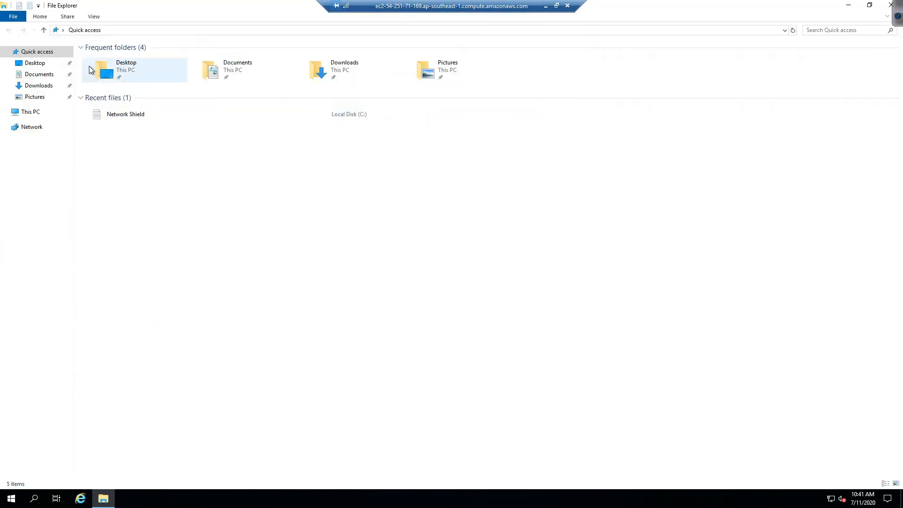
pyautogui.click(39, 115)
pyautogui.doubleClick(143, 133)
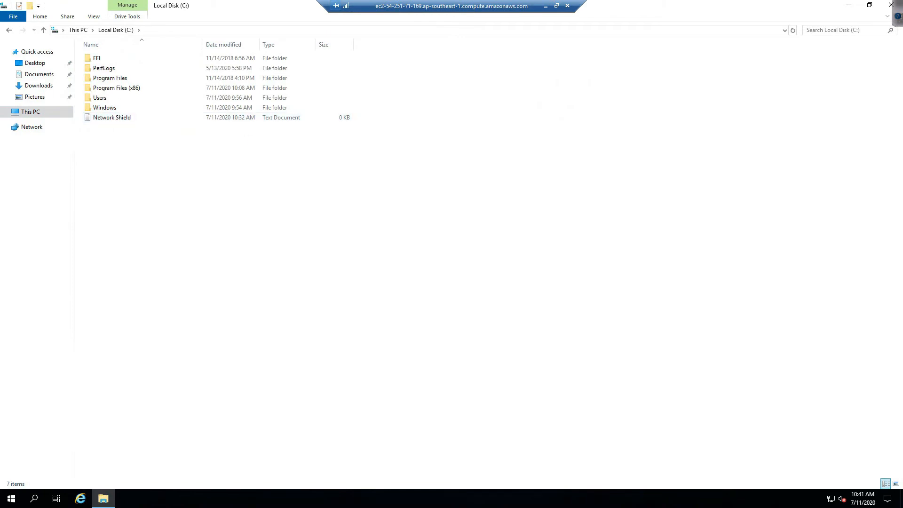
# - Check the date and time, open the Network Shield text file to verify it, close it and minimize the remote session
pyautogui.click(863, 502)
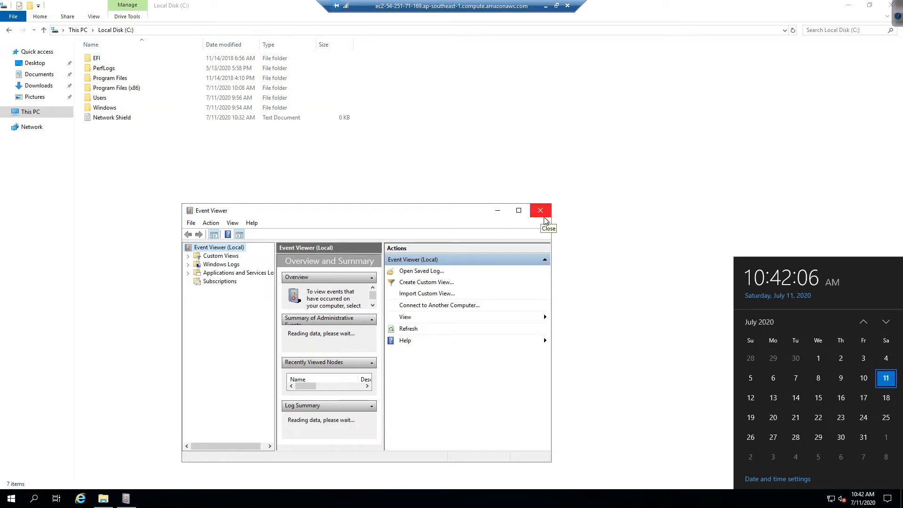
pyautogui.click(544, 221)
pyautogui.doubleClick(112, 118)
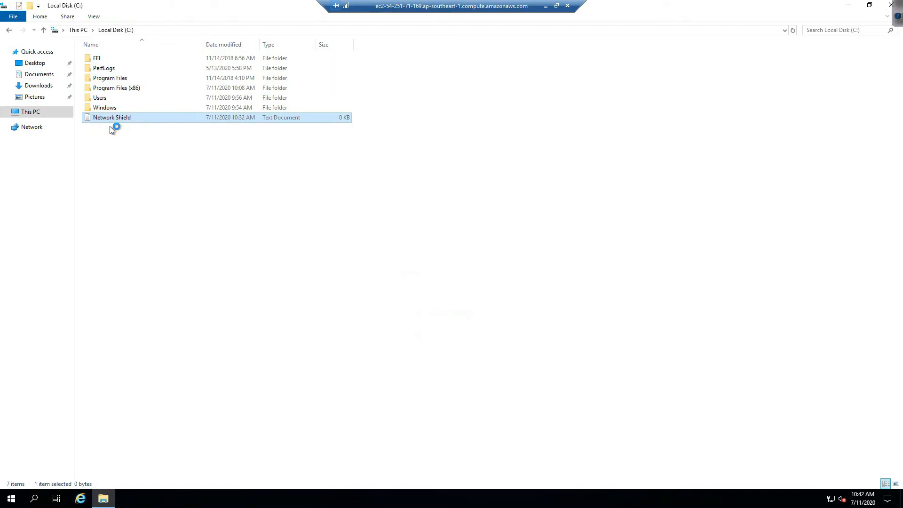
pyautogui.click(748, 93)
pyautogui.click(546, 7)
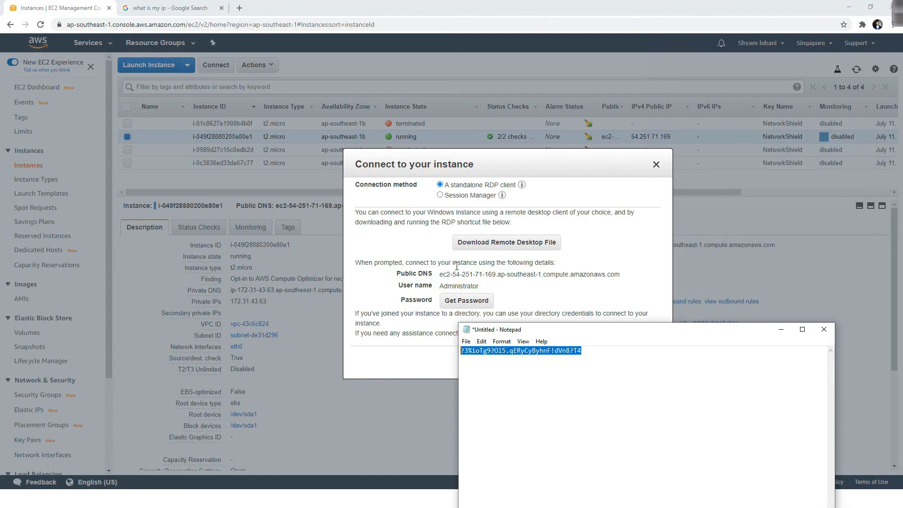
# - Minimize Notepad, close the instance connection dialog and switch to the slide show's snapshot diagram
pyautogui.click(781, 329)
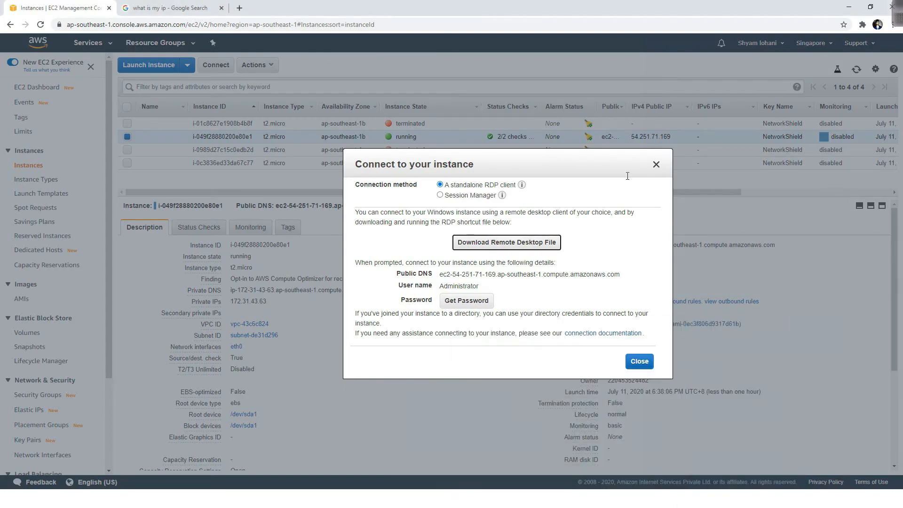
pyautogui.click(656, 165)
pyautogui.click(95, 498)
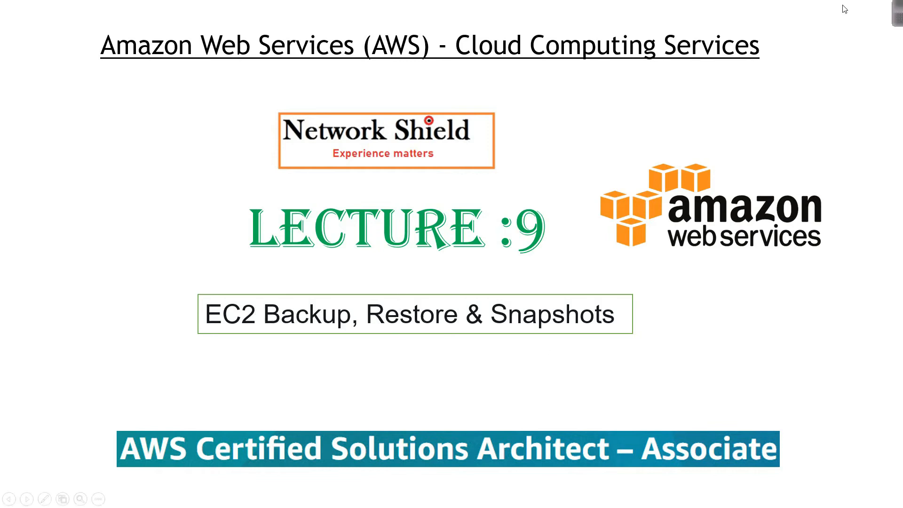
pyautogui.click(580, 257)
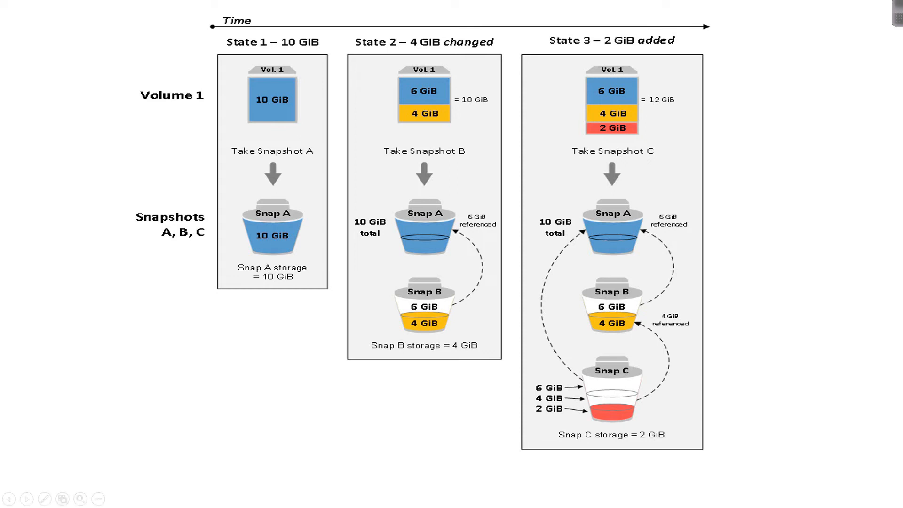
# - Switch to Notepad, move its window up over the slide and add the line "Image --> AMI + Snapshot" below the existing text
pyautogui.hotkey('alt', 'Tab')
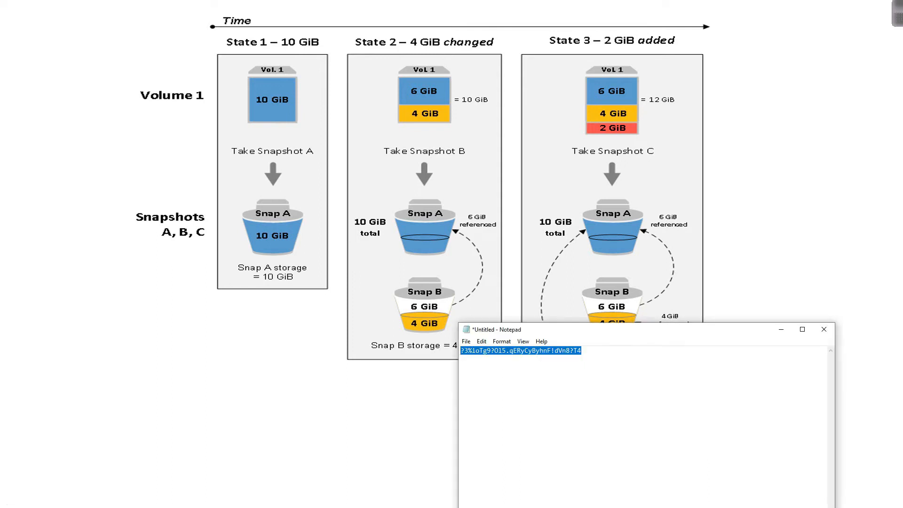
pyautogui.moveTo(572, 336); pyautogui.dragTo(617, 133)
pyautogui.click(646, 156)
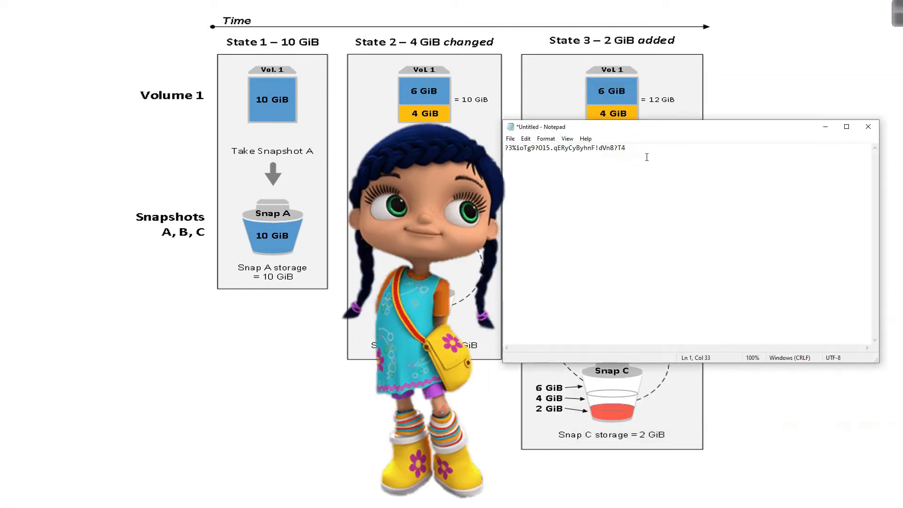
pyautogui.press('Return')
pyautogui.press('Return')
pyautogui.press('Return')
pyautogui.write('Image ')
pyautogui.write('-->')
pyautogui.write(' AMI')
pyautogui.write(' + Snapshot  ')
# - Add a second line to the notes reading "Snapshot ----> Volume ---> AMI----> launch"
pyautogui.write('Snap')
pyautogui.write('shot')
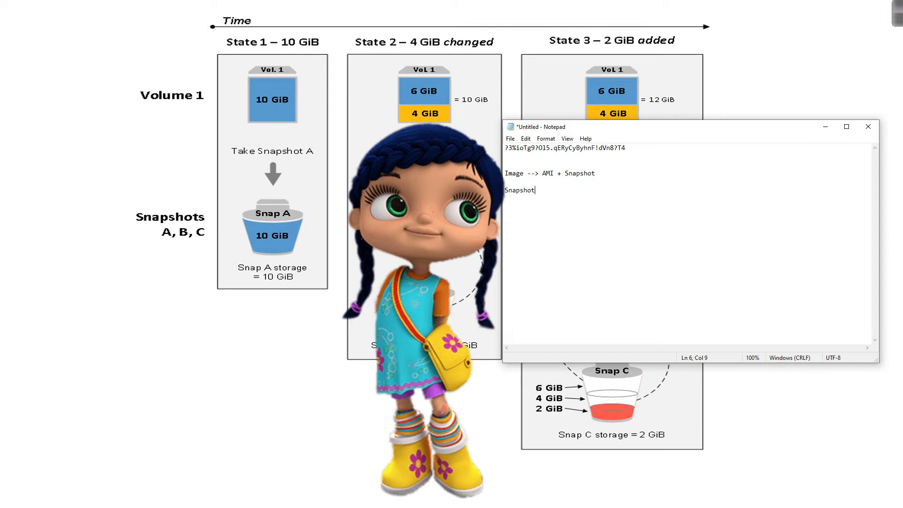
pyautogui.write(' ----> Volume ---> AMI----> launch')
# - Highlight the terms Image, AMI, Snapshot and Volume in the notes to compare the two restore paths
pyautogui.doubleClick(512, 175)
pyautogui.moveTo(529, 181)
pyautogui.mouseDown()
pyautogui.moveTo(598, 175)
pyautogui.moveTo(544, 177)
pyautogui.mouseUp()
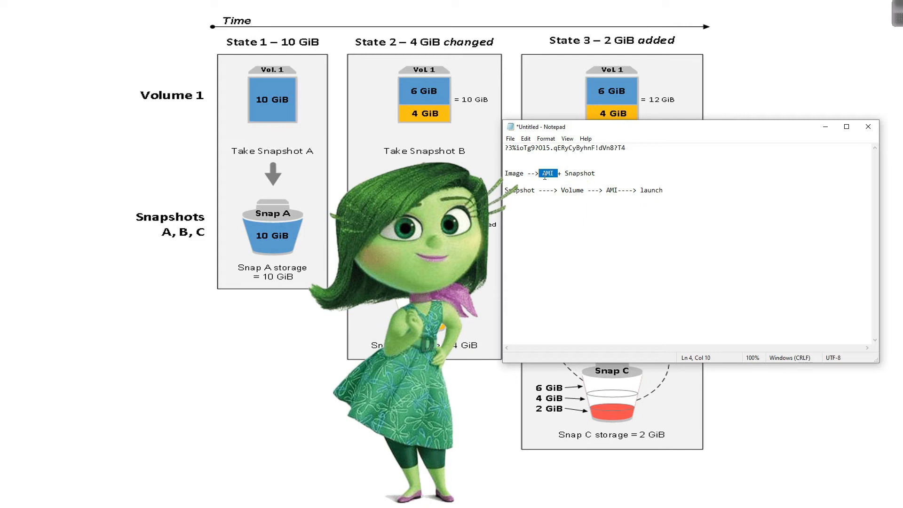
pyautogui.click(576, 212)
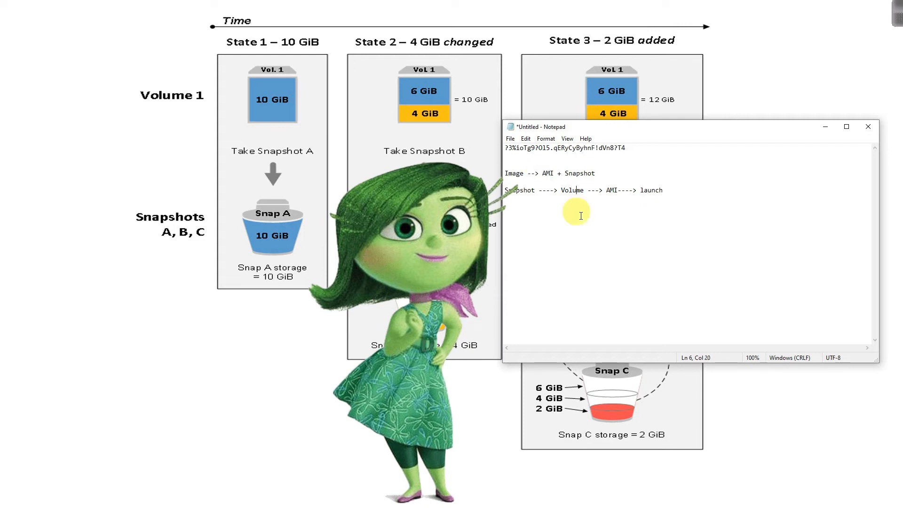
pyautogui.moveTo(505, 190); pyautogui.dragTo(536, 191)
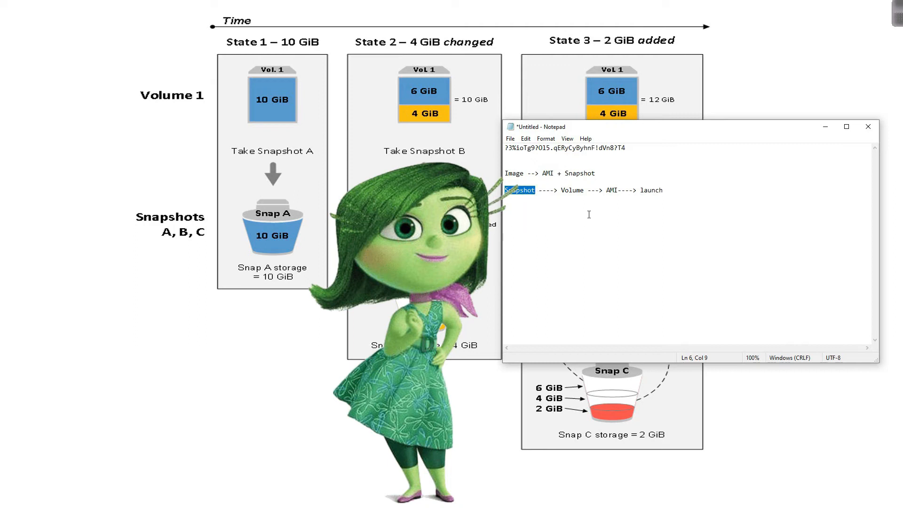
pyautogui.click(536, 191)
pyautogui.moveTo(509, 193); pyautogui.dragTo(569, 191)
pyautogui.click(679, 191)
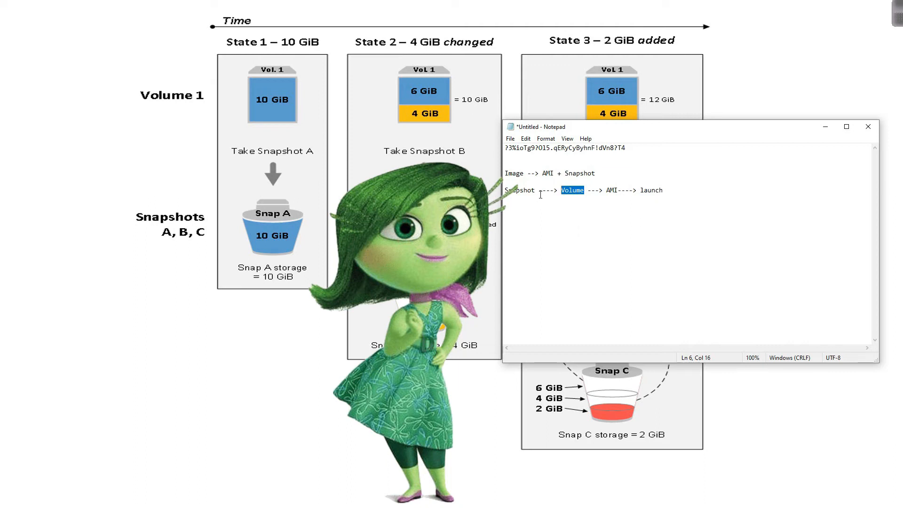
# - Highlight the term Snapshot in the notes and open the list of EBS snapshots in the EC2 console
pyautogui.moveTo(536, 191); pyautogui.dragTo(505, 191)
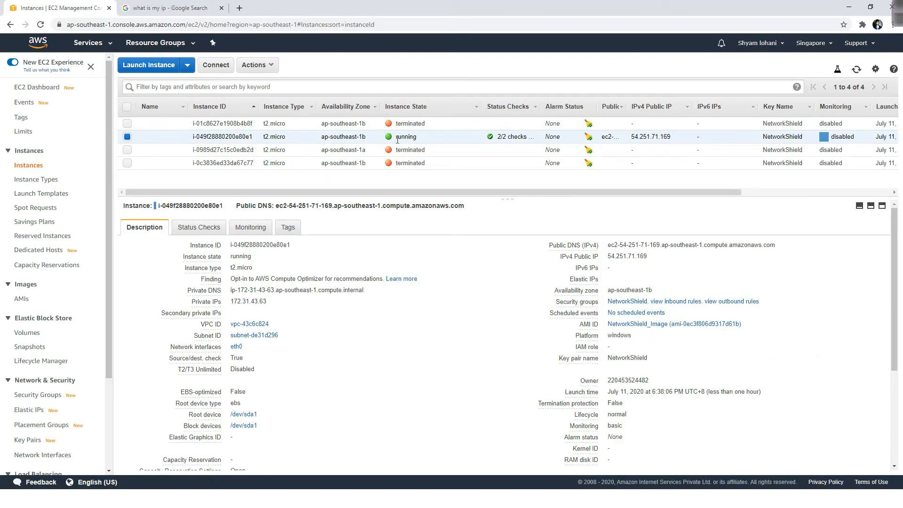
pyautogui.click(33, 349)
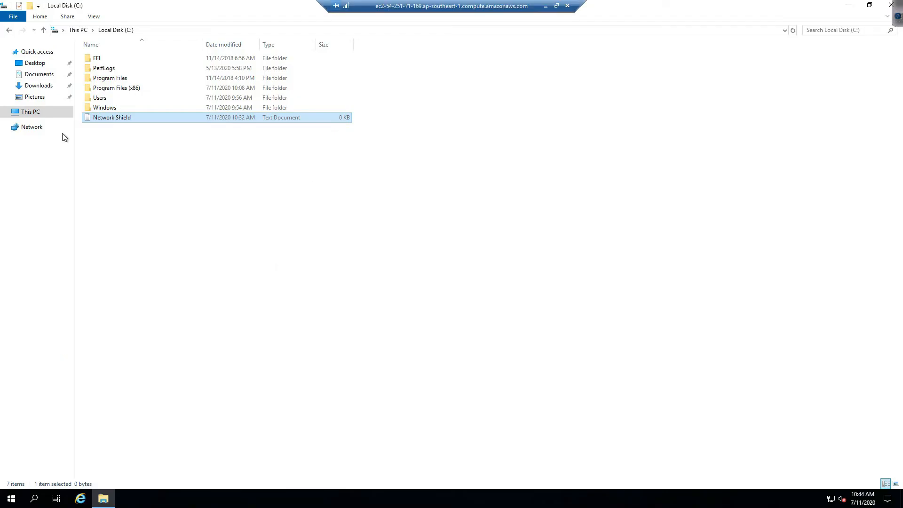
# - In the remote session, write "You have passed Snapshots testing" in the Network Shield file on C:, save it and minimize the session
pyautogui.doubleClick(102, 117)
pyautogui.write('You have passed Snapshots testing')
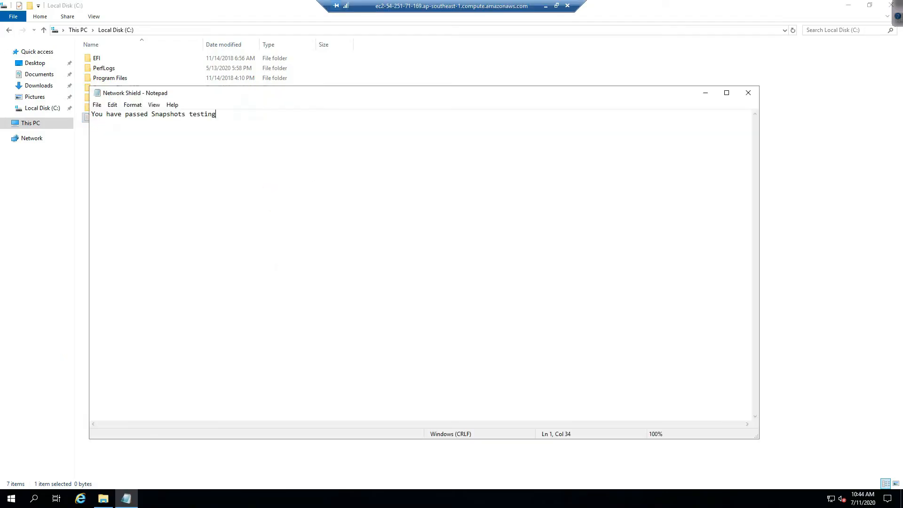
pyautogui.click(748, 93)
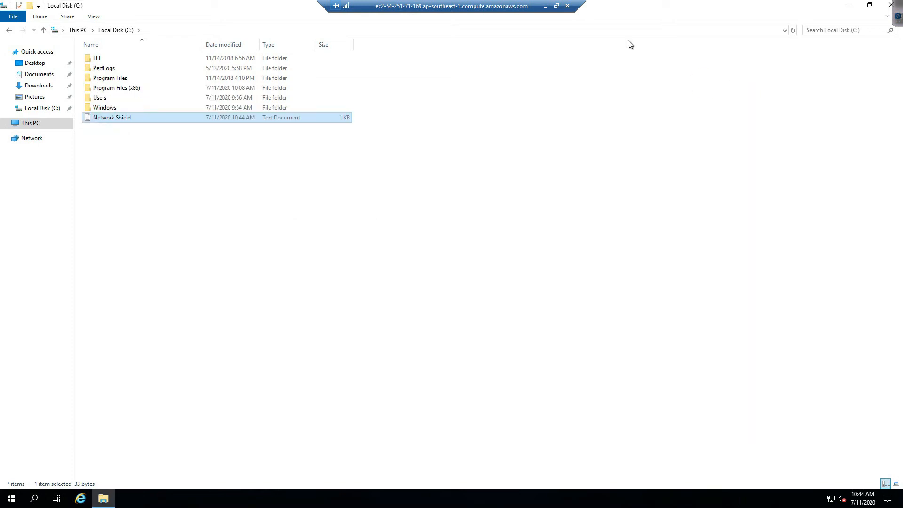
pyautogui.click(545, 6)
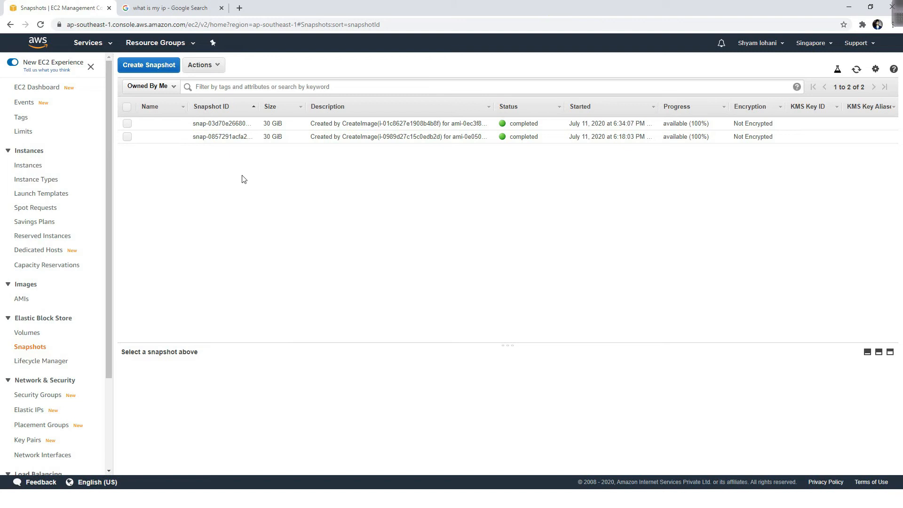
# - Select both existing snapshots, try to delete them, highlight the AMI dependency message and dismiss the deletion dialog
pyautogui.click(128, 137)
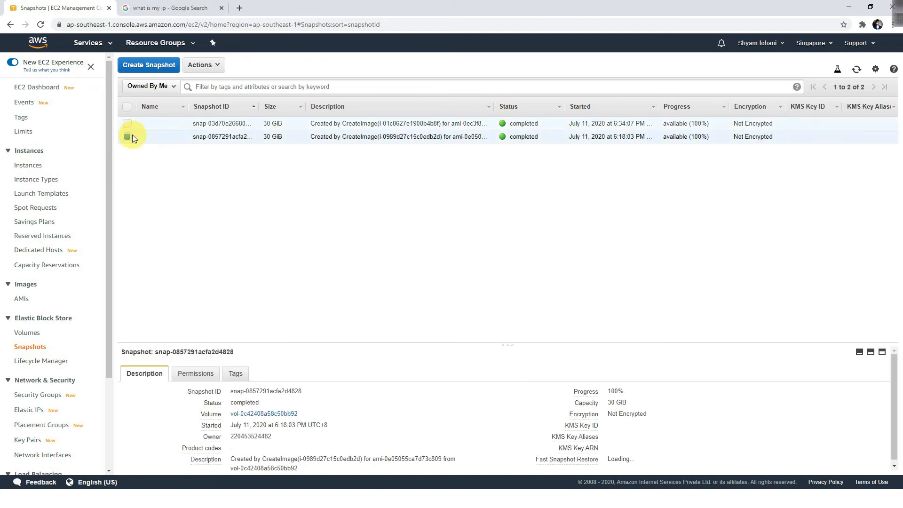
pyautogui.click(127, 124)
pyautogui.click(221, 65)
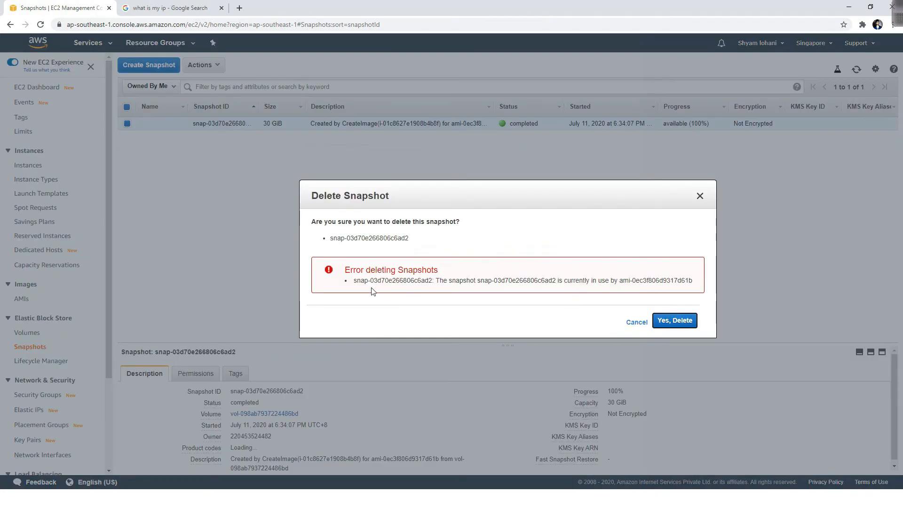
pyautogui.moveTo(435, 283); pyautogui.dragTo(699, 289)
pyautogui.click(667, 312)
pyautogui.click(641, 322)
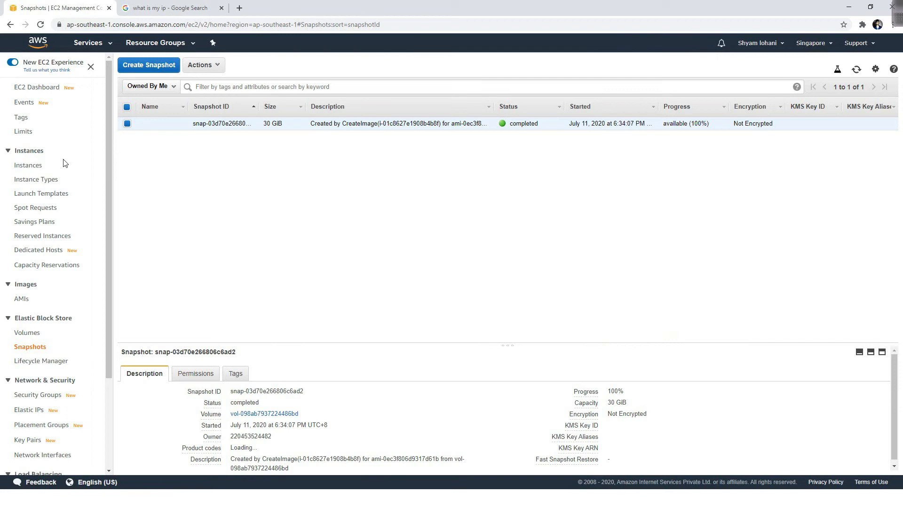
# - Open the instances list and select the running instance
pyautogui.click(28, 165)
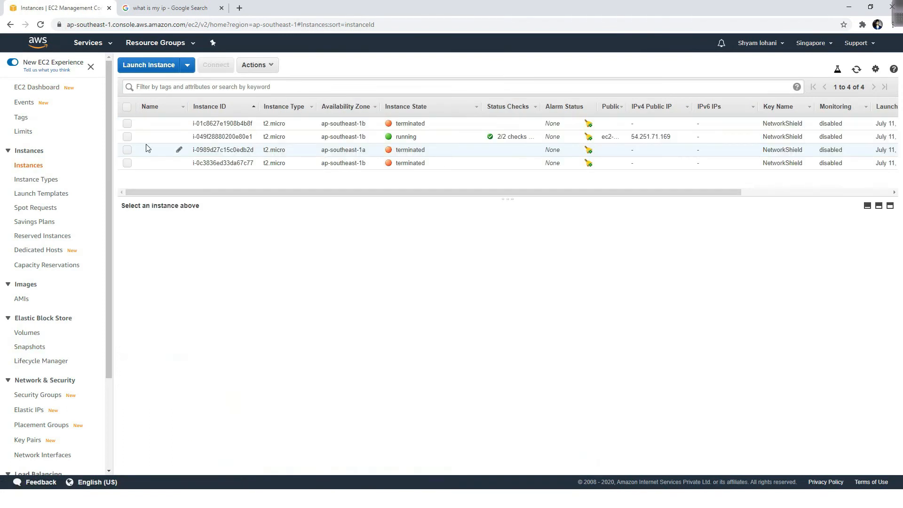
pyautogui.click(128, 137)
pyautogui.click(128, 137)
pyautogui.click(127, 136)
pyautogui.click(127, 136)
pyautogui.click(127, 137)
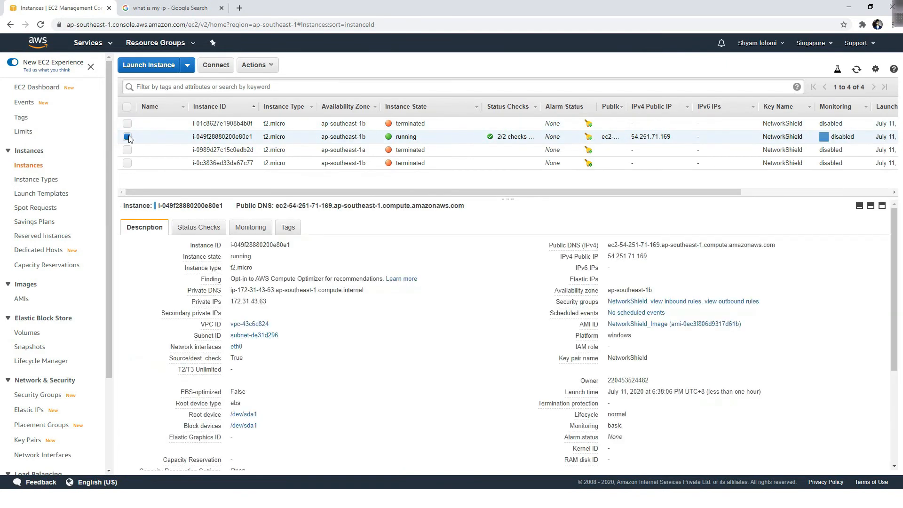
# - Open a new snapshot form and examine the selectable IDs for the Instance and Volume resource types
pyautogui.click(33, 347)
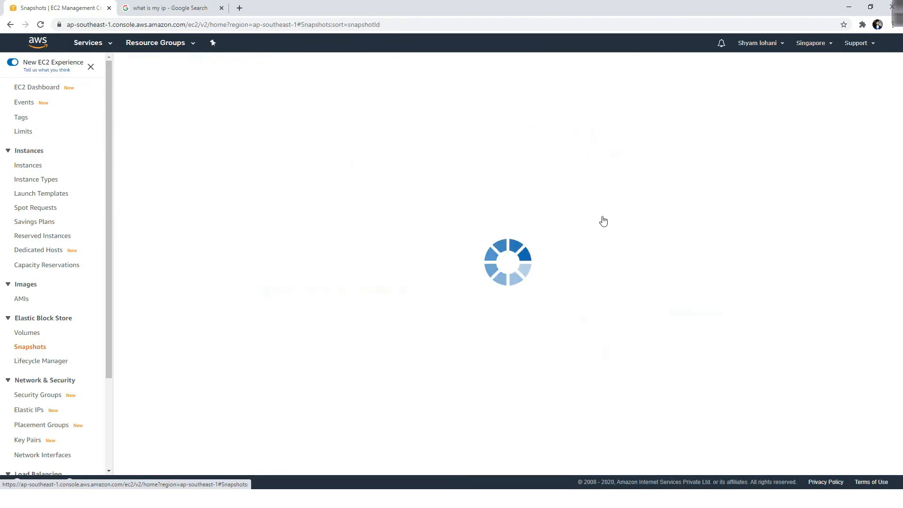
pyautogui.click(203, 65)
pyautogui.click(137, 175)
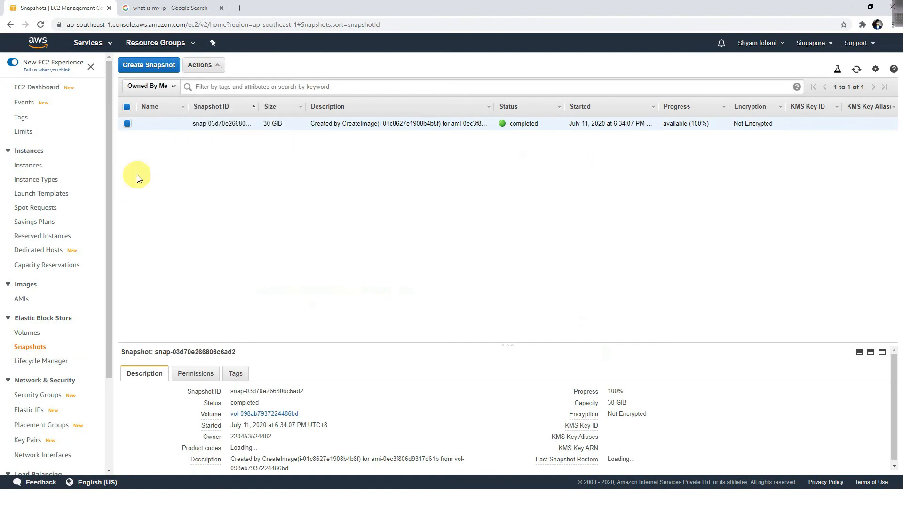
pyautogui.click(158, 66)
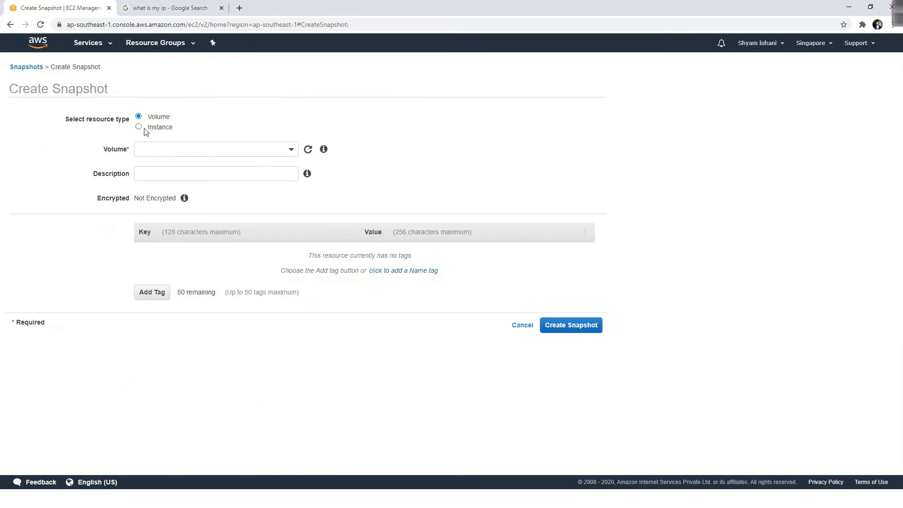
pyautogui.click(139, 127)
pyautogui.click(287, 148)
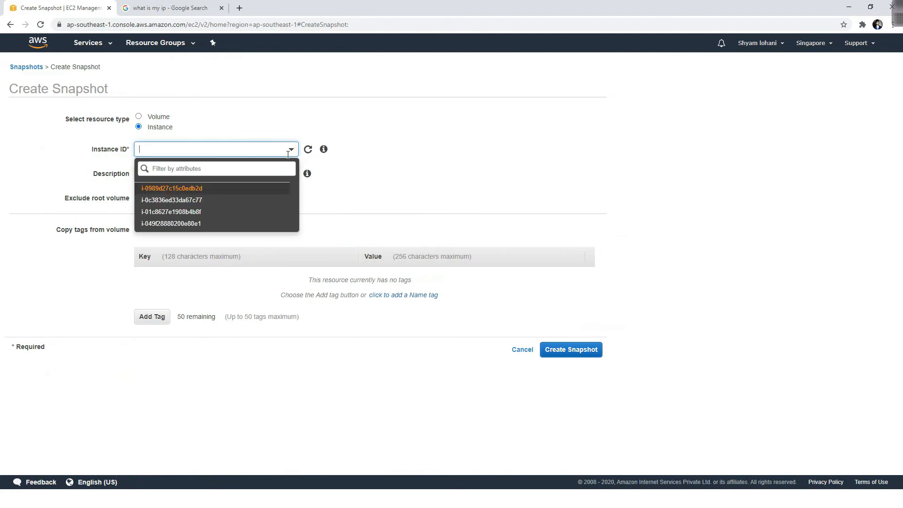
pyautogui.click(442, 134)
pyautogui.click(255, 173)
pyautogui.click(142, 116)
pyautogui.click(214, 154)
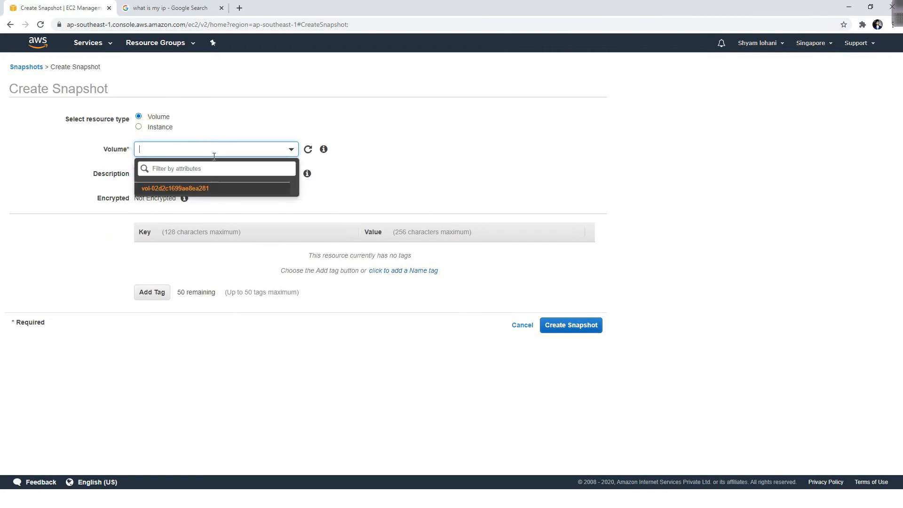
pyautogui.click(533, 133)
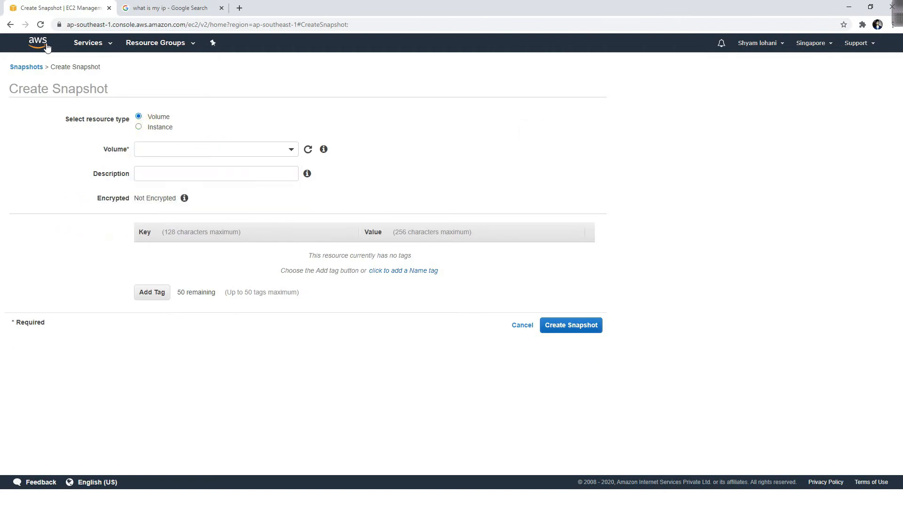
# - Leave the snapshot form, return to the EC2 service and open the list of EBS volumes
pyautogui.click(88, 47)
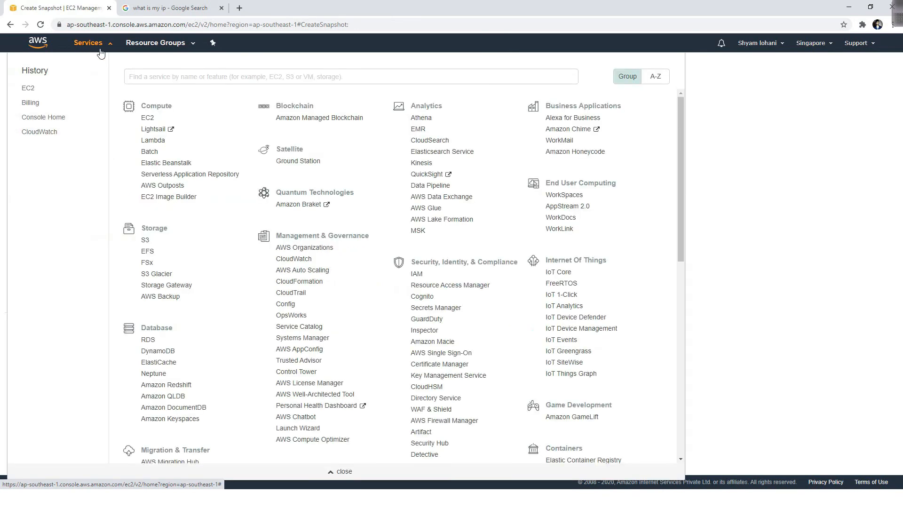
pyautogui.click(147, 120)
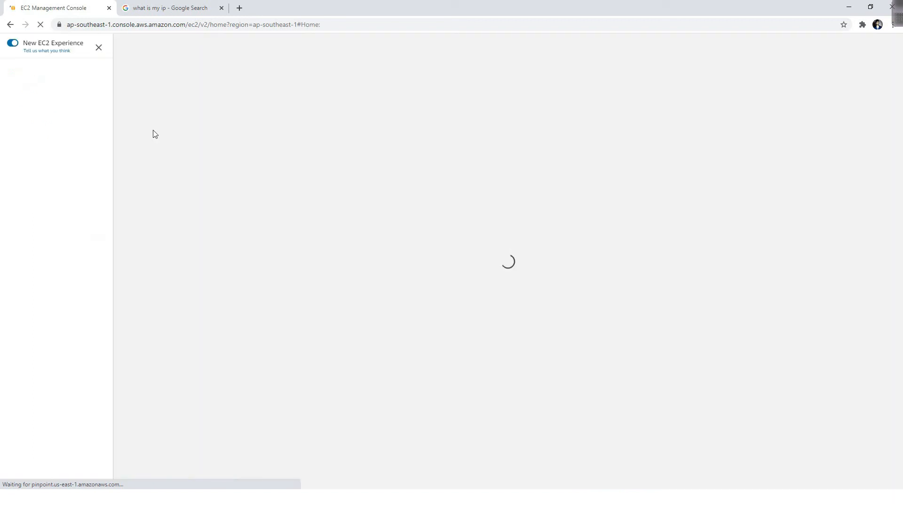
pyautogui.click(29, 333)
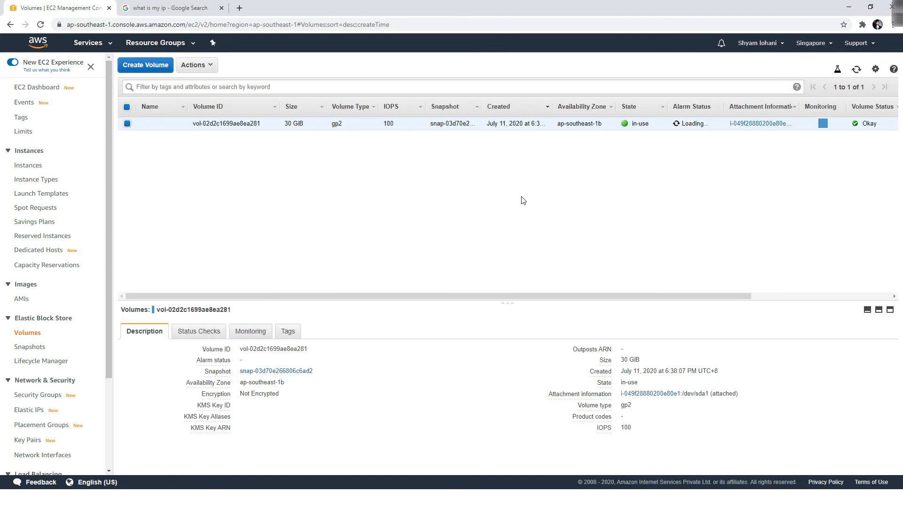
# - Copy the ID of the in-use volume and paste it into the address bar of a new browser tab
pyautogui.moveTo(261, 128); pyautogui.dragTo(193, 124)
pyautogui.rightClick(195, 124)
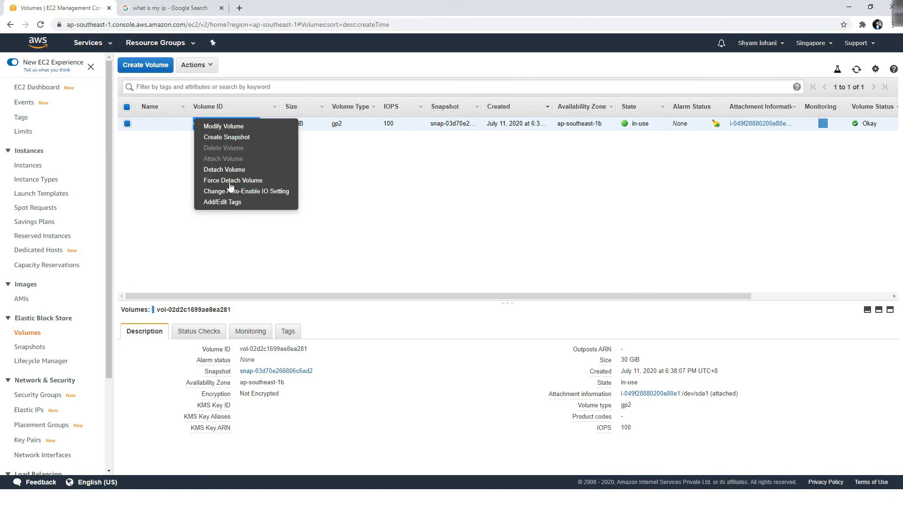
pyautogui.click(264, 125)
pyautogui.moveTo(264, 125); pyautogui.dragTo(201, 127)
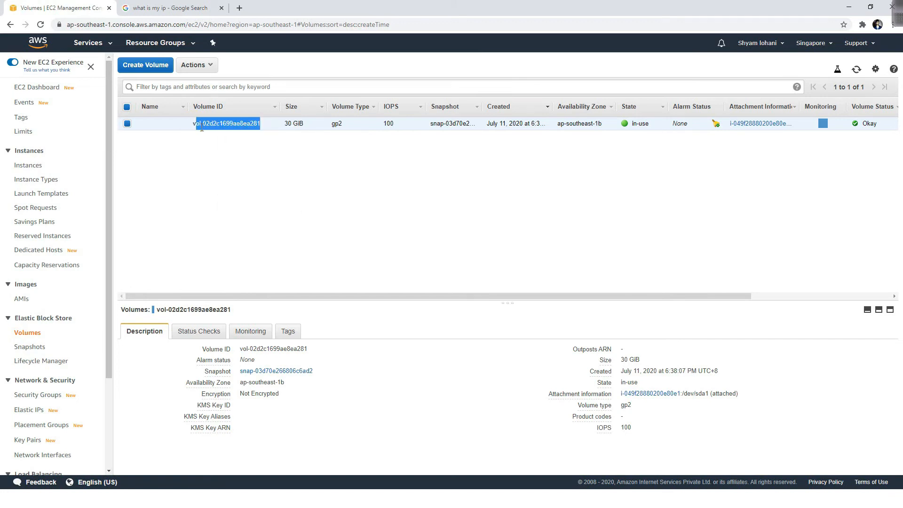
pyautogui.click(240, 8)
pyautogui.click(258, 26)
pyautogui.hotkey('ctrl', 'v')
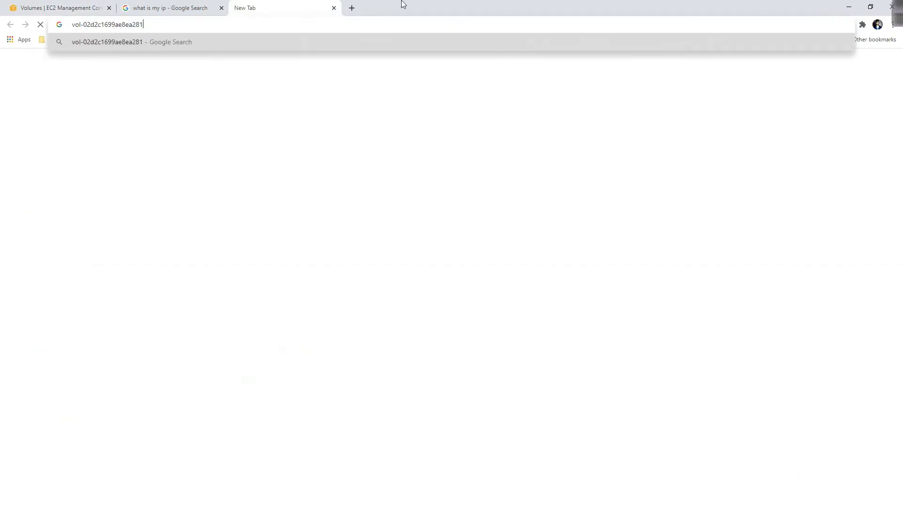
# - Open another blank browser tab, close the "what is my ip" search tab and return to the volumes list
pyautogui.click(352, 8)
pyautogui.click(329, 139)
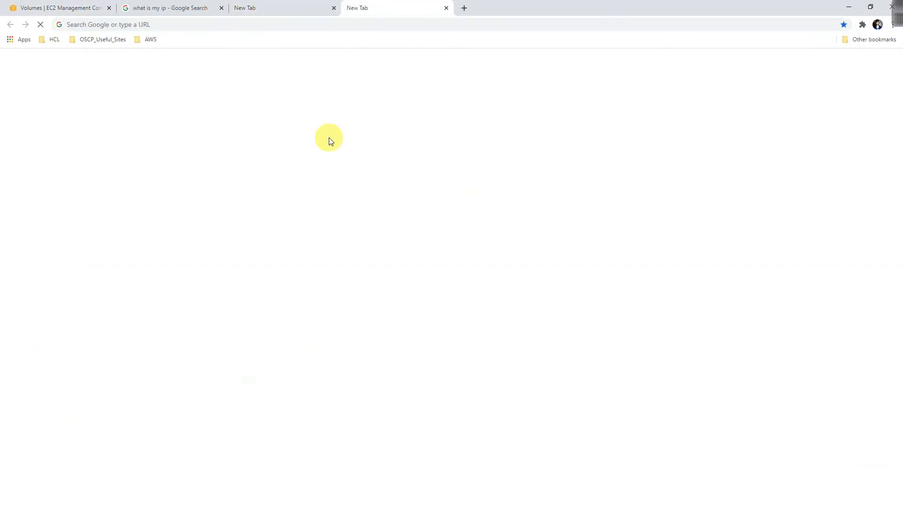
pyautogui.click(269, 10)
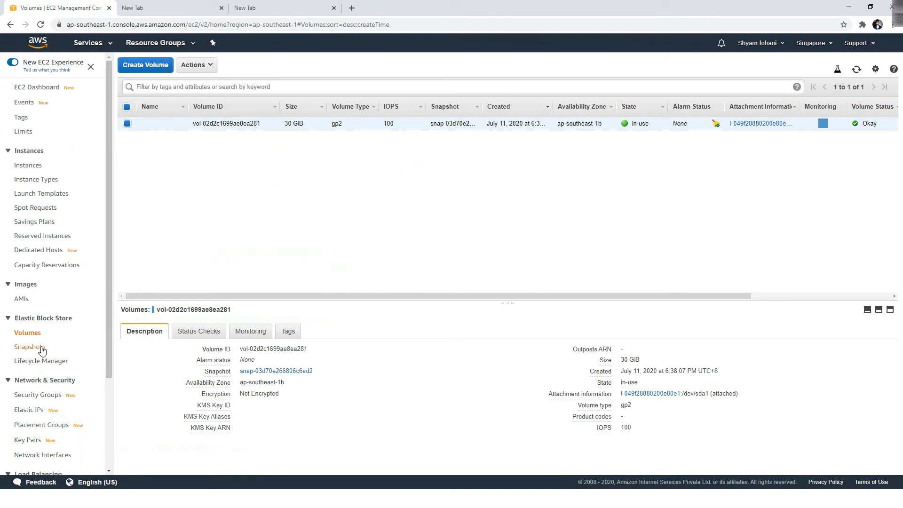
# - Open a new snapshot form and compare the volume ID it offers with the one kept in the other browser tab
pyautogui.click(39, 348)
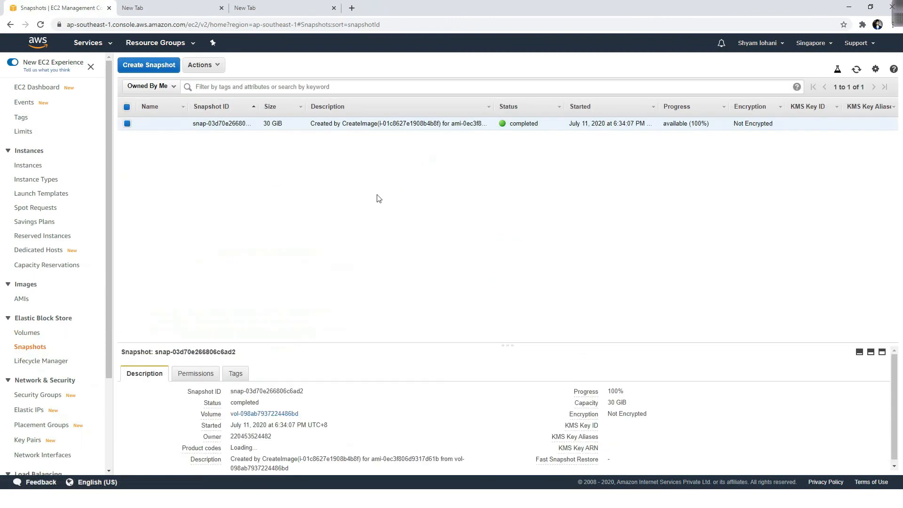
pyautogui.click(214, 67)
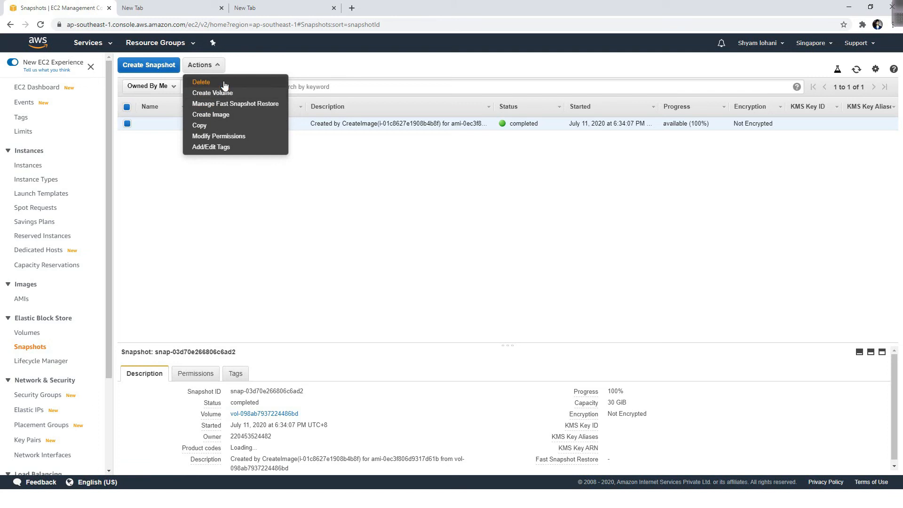
pyautogui.click(151, 68)
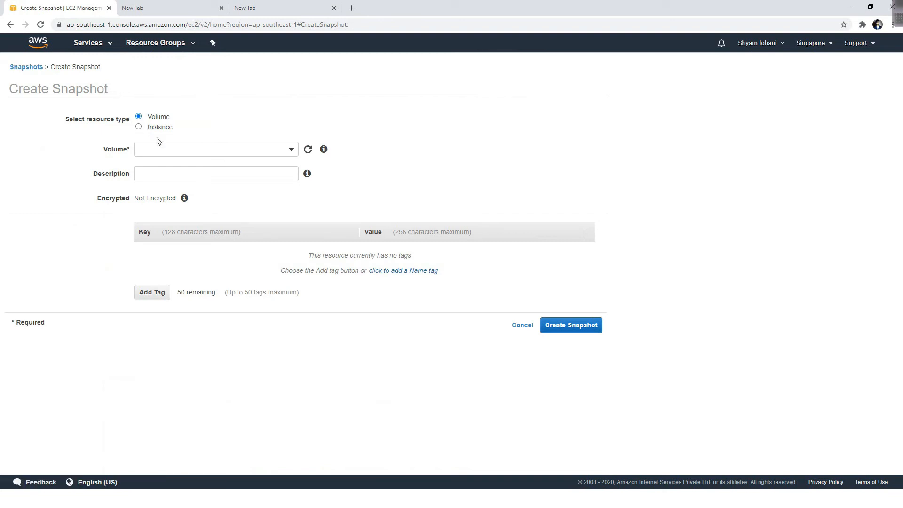
pyautogui.click(154, 150)
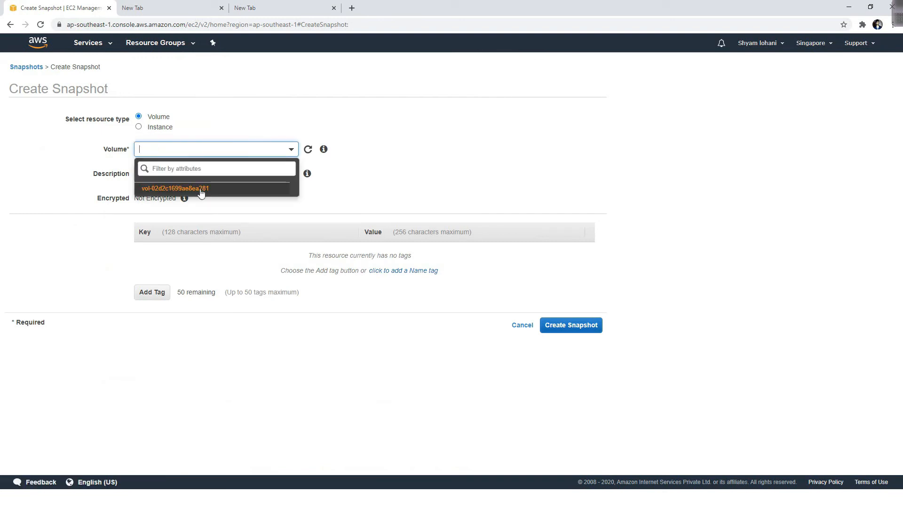
pyautogui.click(245, 11)
pyautogui.click(146, 7)
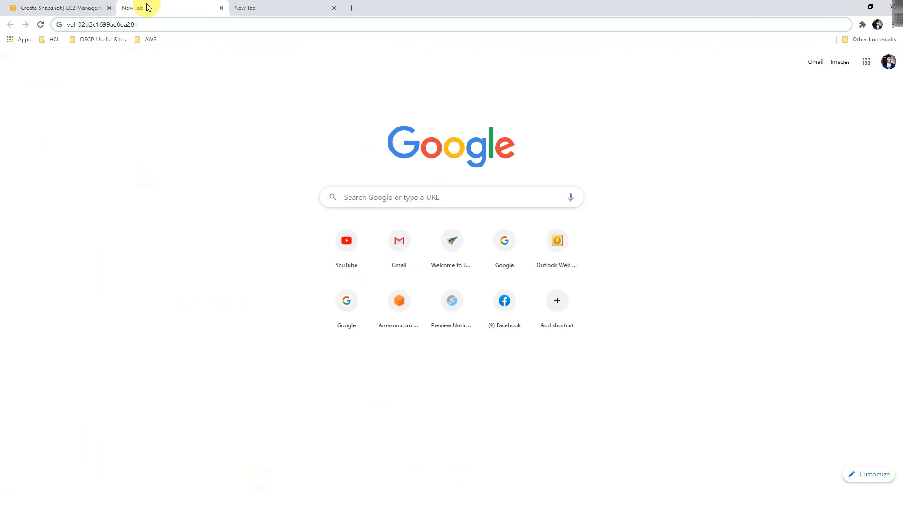
pyautogui.click(61, 8)
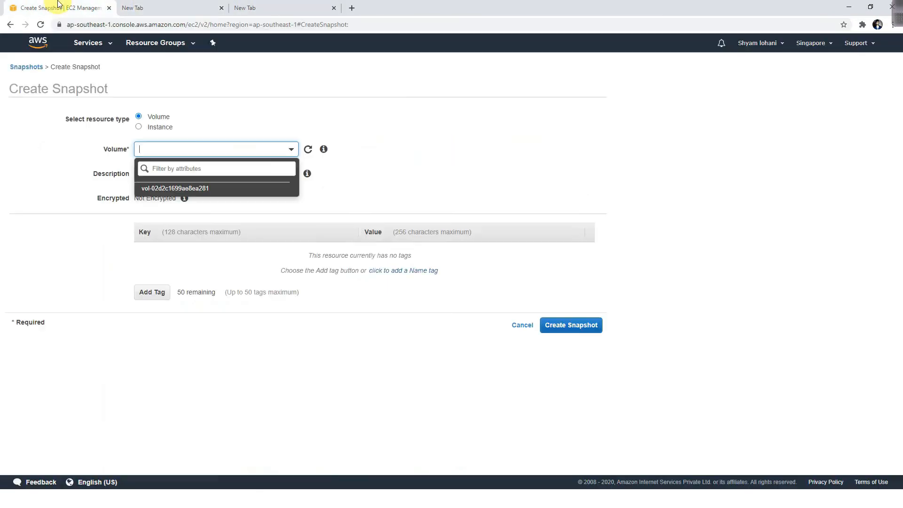
# - Switch the snapshot's resource type to Instance and list the selectable instance IDs
pyautogui.click(139, 127)
pyautogui.click(139, 127)
pyautogui.click(182, 149)
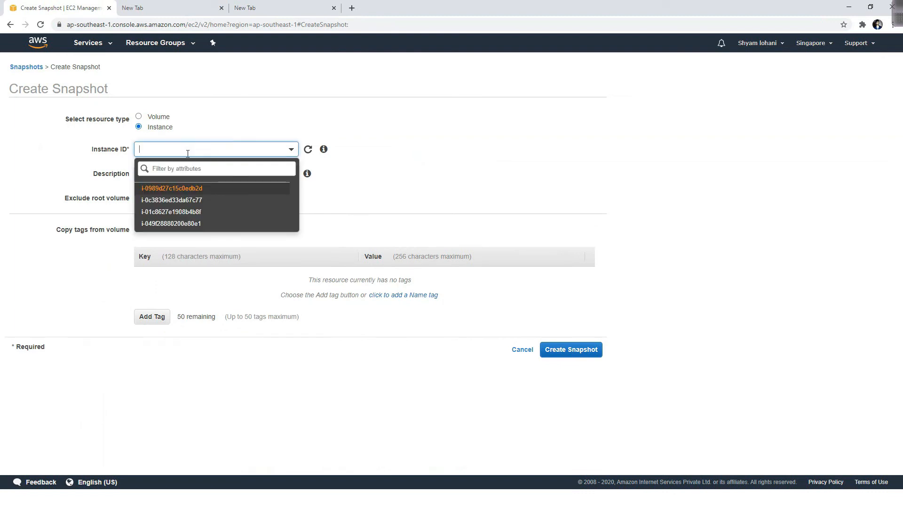
# - Copy the running instance's ID from the instances list into the second blank browser tab's address bar and return to the snapshots tab
pyautogui.moveTo(254, 137); pyautogui.dragTo(182, 137)
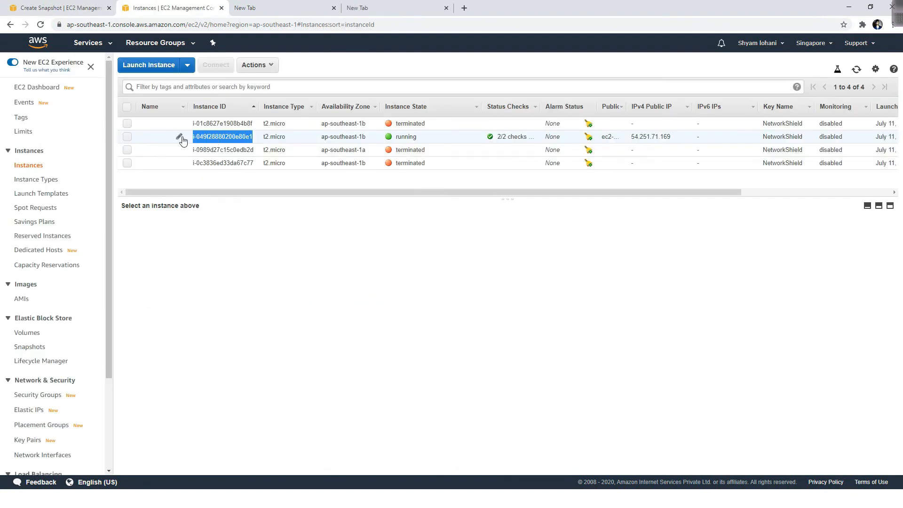
pyautogui.click(416, 7)
pyautogui.click(346, 23)
pyautogui.hotkey('ctrl', 'v')
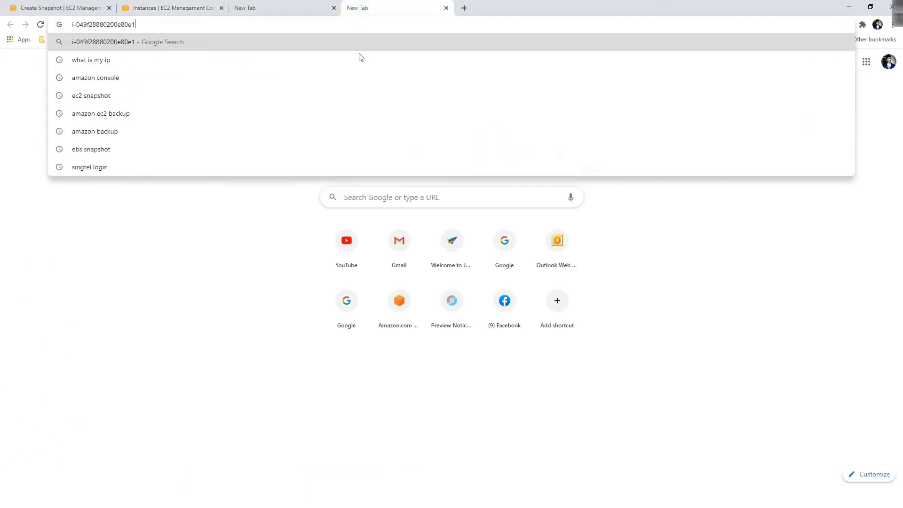
pyautogui.click(152, 5)
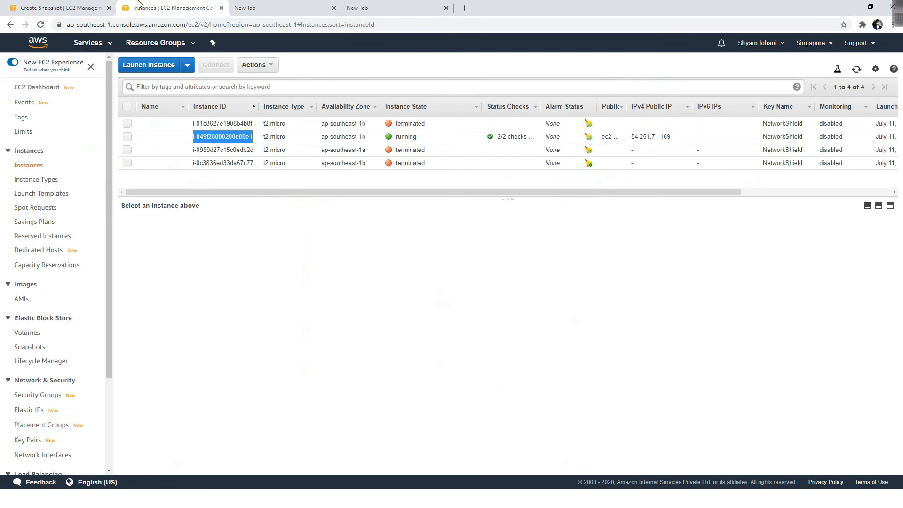
pyautogui.click(57, 8)
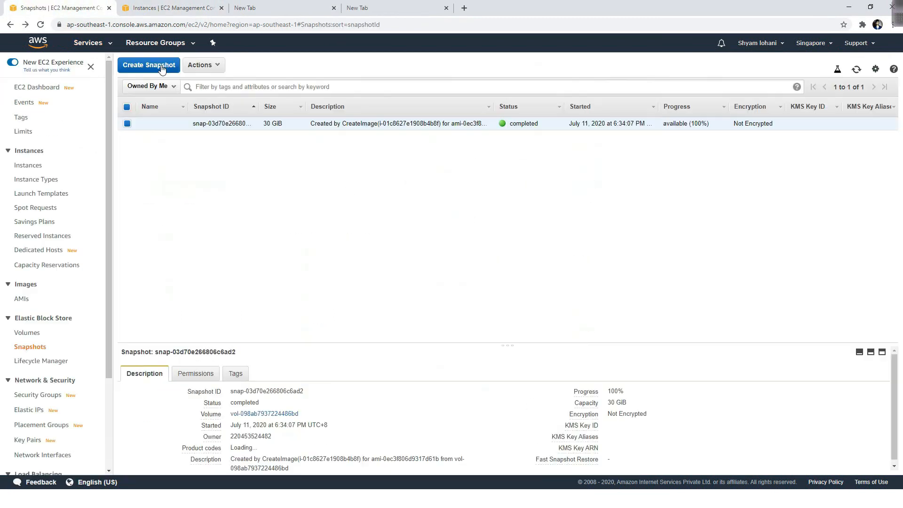
# - Start an Instance-type snapshot and select instance i-049f28880200e80e1, checking the ID against the one kept in the other browser tab
pyautogui.click(167, 73)
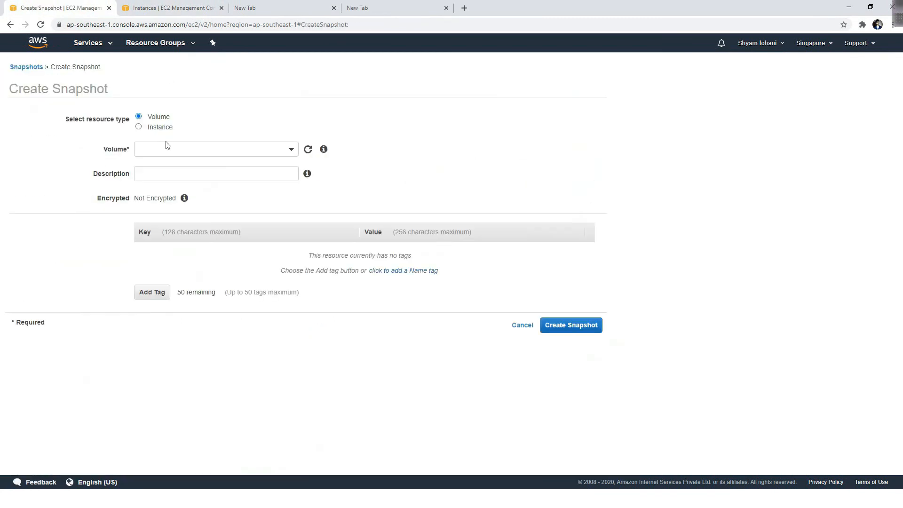
pyautogui.click(138, 126)
pyautogui.click(379, 4)
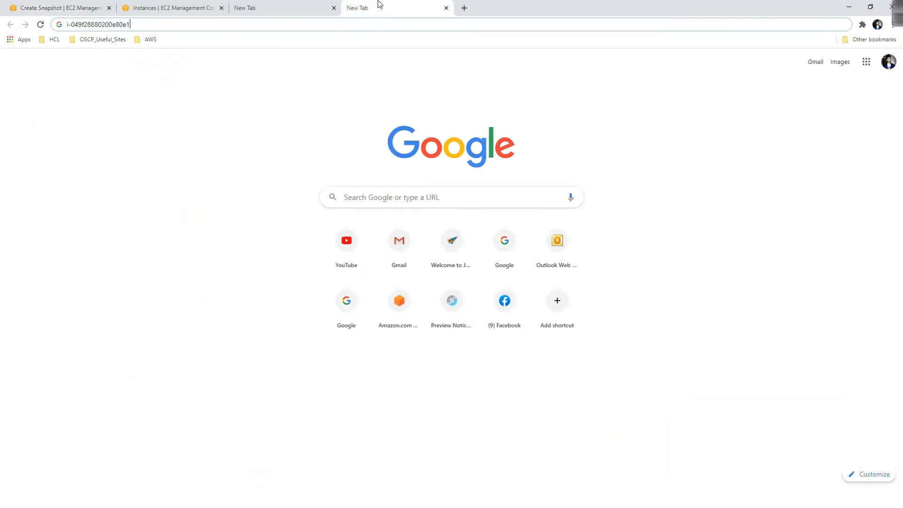
pyautogui.click(278, 5)
pyautogui.click(25, 6)
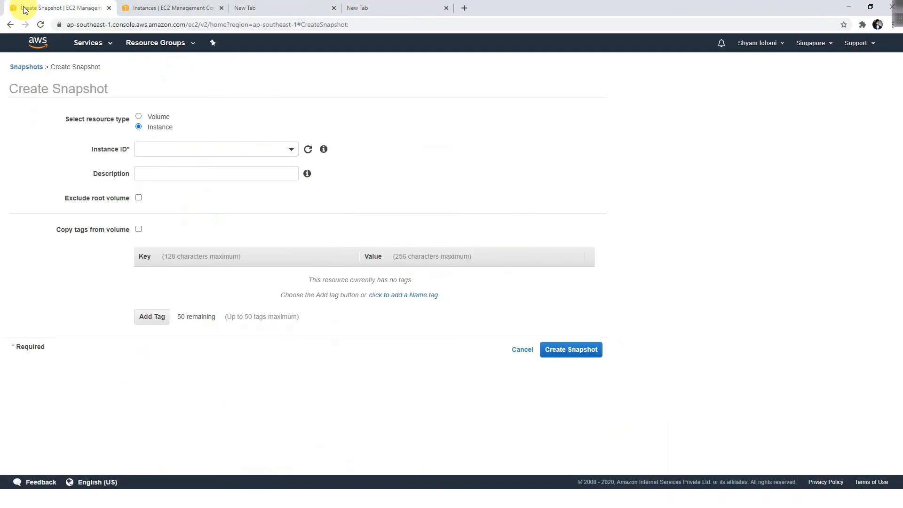
pyautogui.click(202, 150)
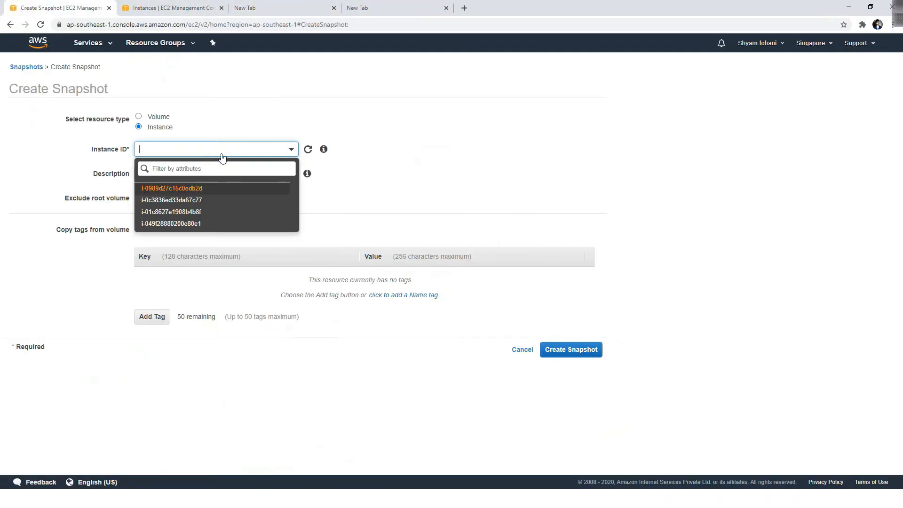
pyautogui.click(201, 223)
# - Describe the new snapshot as "Snapshot testing"
pyautogui.click(194, 175)
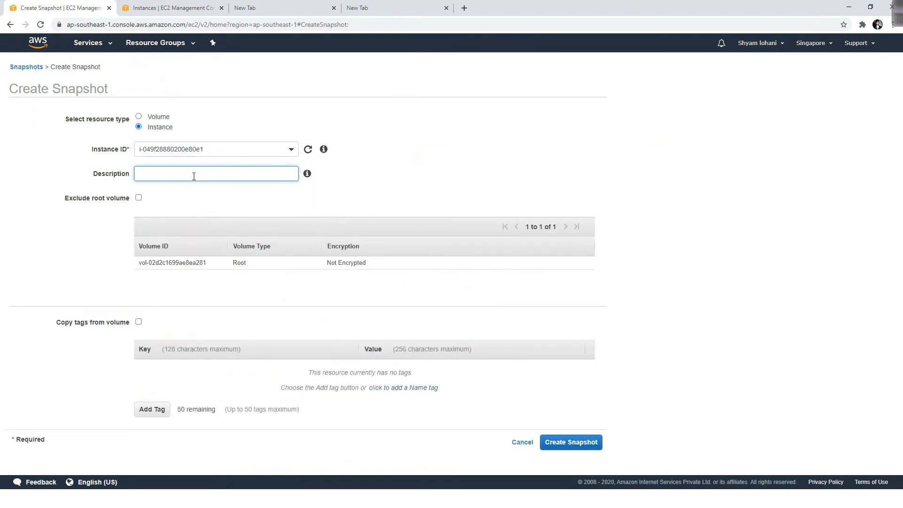
pyautogui.write('Snapshot testing')
pyautogui.click(190, 287)
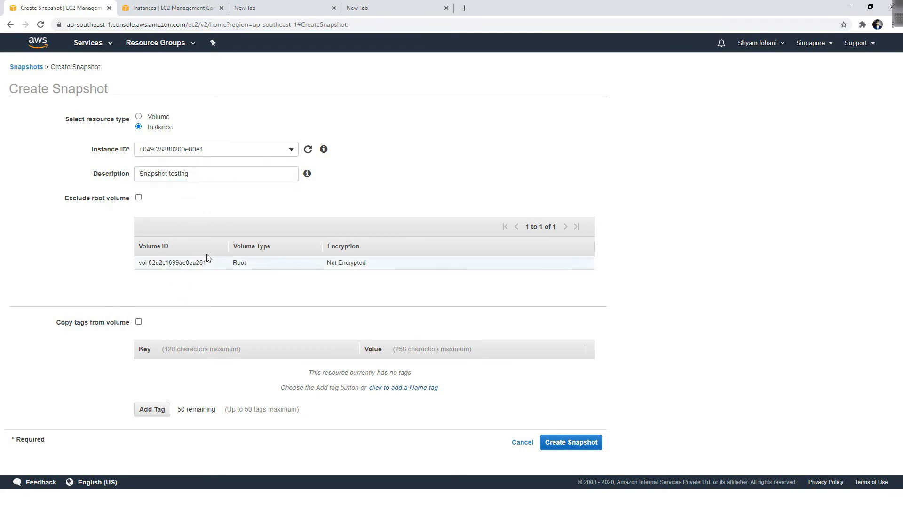
# - Compare the instance's root volume ID in the snapshot form with the volume ID kept in the other browser tab
pyautogui.moveTo(208, 262); pyautogui.dragTo(147, 265)
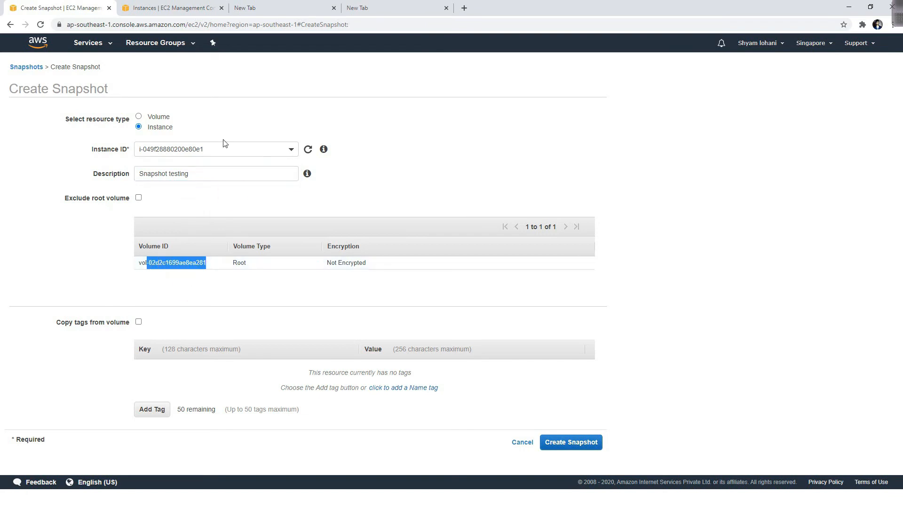
pyautogui.click(251, 8)
pyautogui.write('vol-02d2c1699ae8ea281')
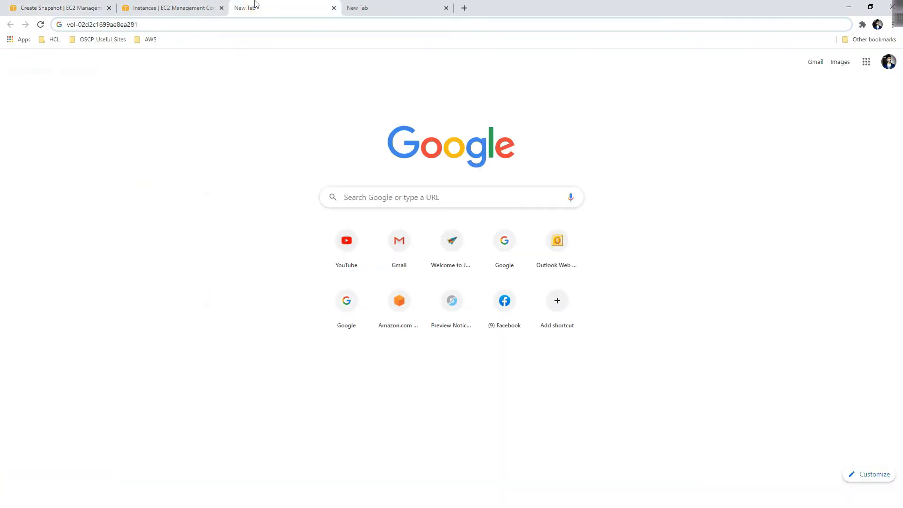
pyautogui.click(83, 6)
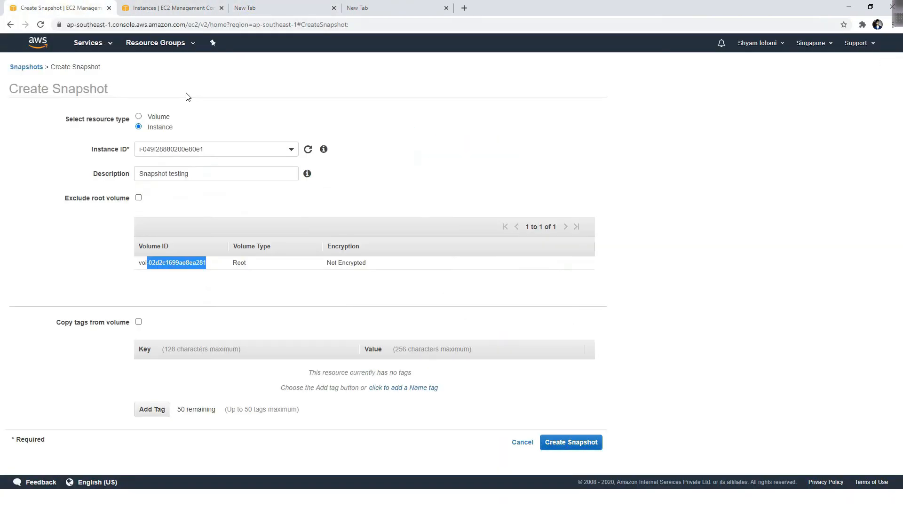
pyautogui.click(244, 296)
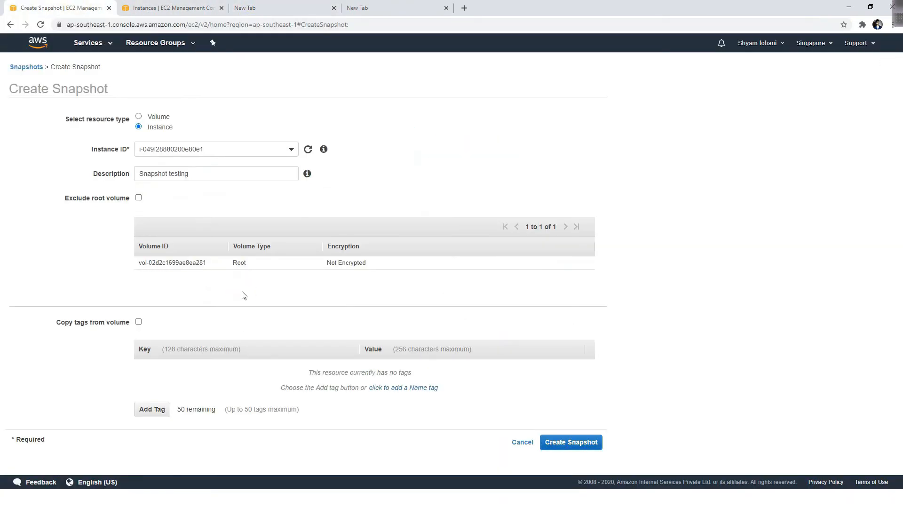
# - Add a tag with key and value both NetworkShield_Snapshot, and create the snapshot
pyautogui.click(371, 387)
pyautogui.click(241, 371)
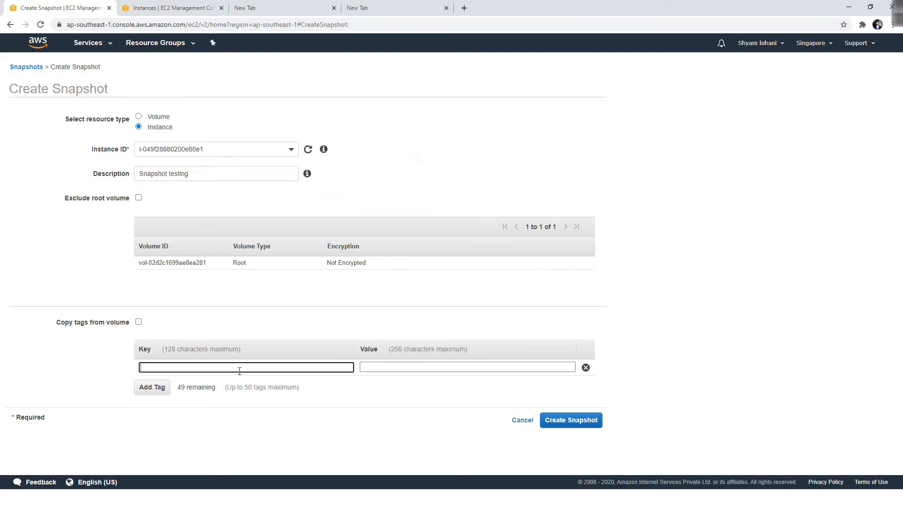
pyautogui.write('NetworkShield_Snapshot')
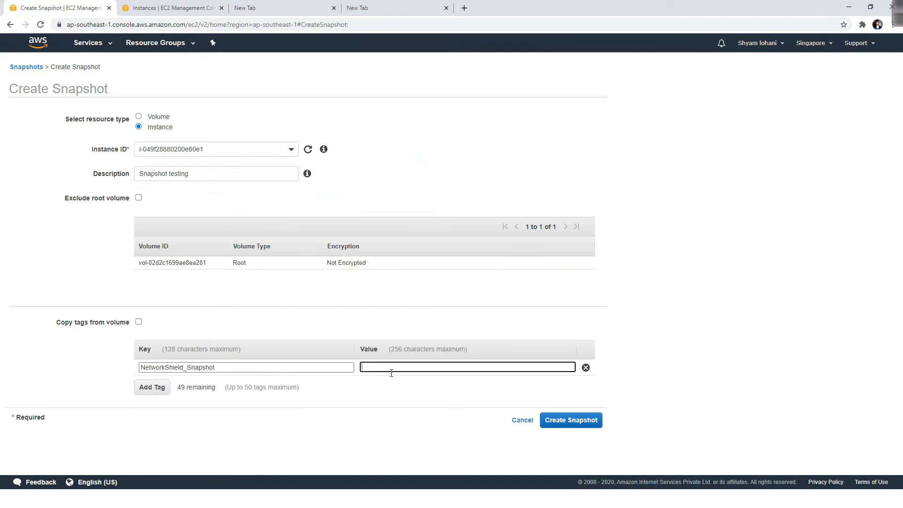
pyautogui.write('NetworkShield_Snapshot')
pyautogui.click(569, 419)
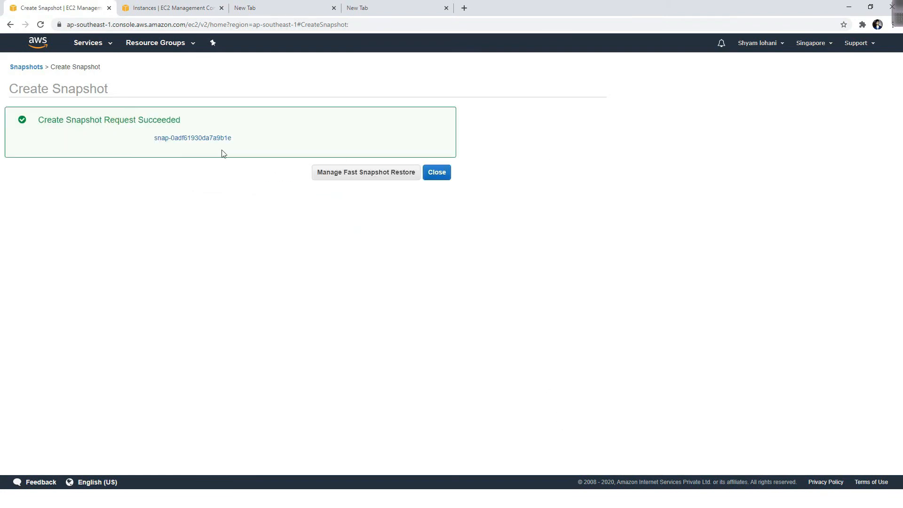
# - Copy the new snapshot's ID into the Notepad notes below the restore workflow and return to the browser
pyautogui.moveTo(245, 141); pyautogui.dragTo(161, 142)
pyautogui.moveTo(246, 137); pyautogui.dragTo(160, 140)
pyautogui.hotkey('ctrl', 'c')
pyautogui.hotkey('alt', 'Tab')
pyautogui.hotkey('ctrl', 'v')
pyautogui.press('Return')
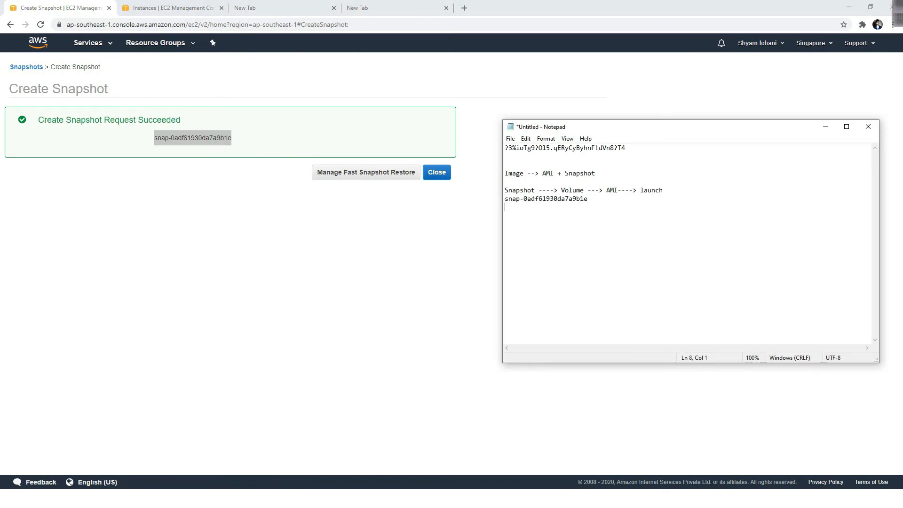
pyautogui.hotkey('alt', 'Tab')
# - Dismiss the snapshot confirmation and check the "Snapshot testing" entry in the snapshots list
pyautogui.click(436, 173)
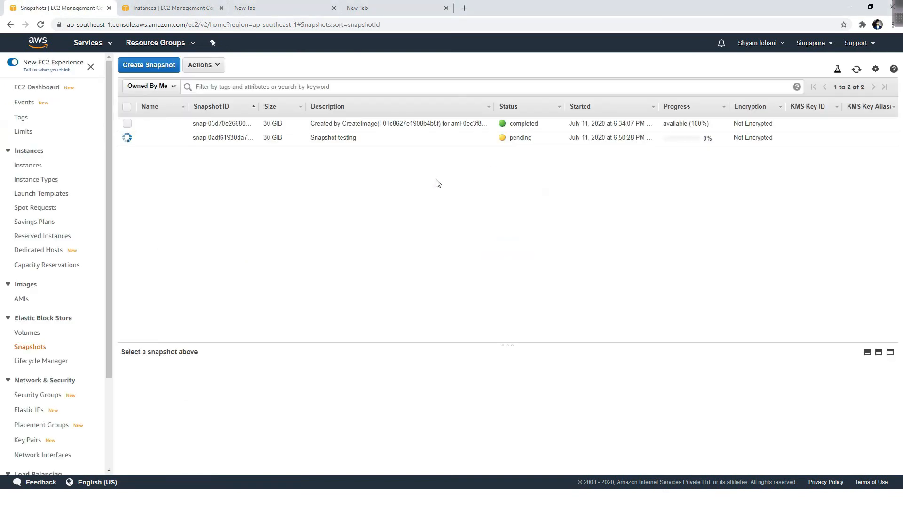
pyautogui.moveTo(360, 139); pyautogui.dragTo(304, 140)
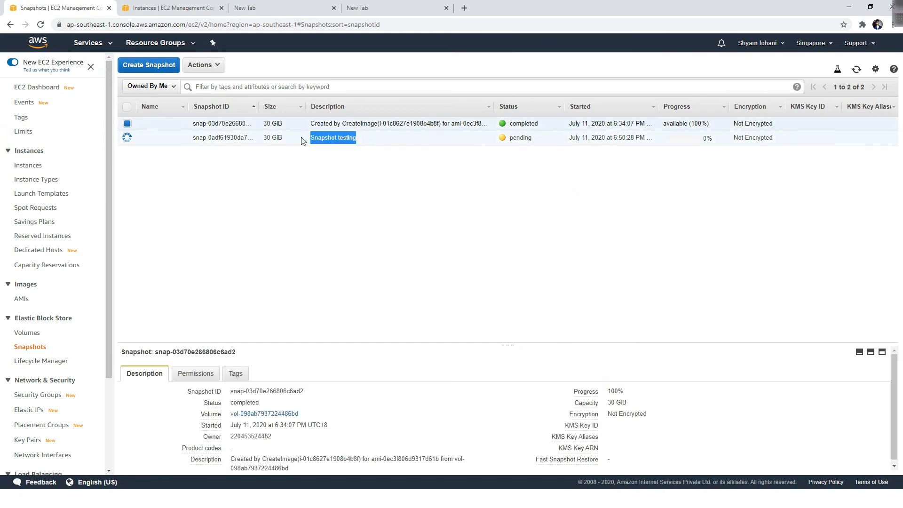
pyautogui.click(369, 195)
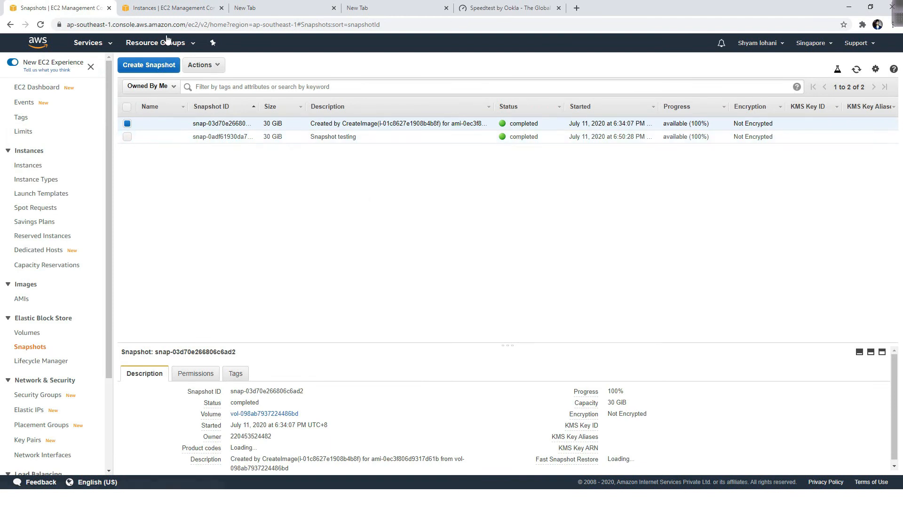
# - Terminate the running instance i-049f28880200e80e1 from the instances list
pyautogui.click(186, 8)
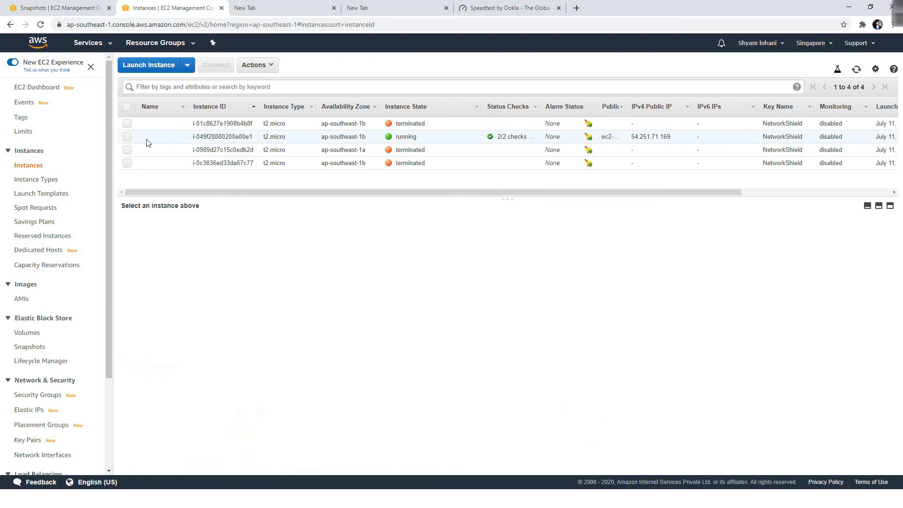
pyautogui.click(127, 137)
pyautogui.click(128, 137)
pyautogui.click(140, 137)
pyautogui.click(277, 65)
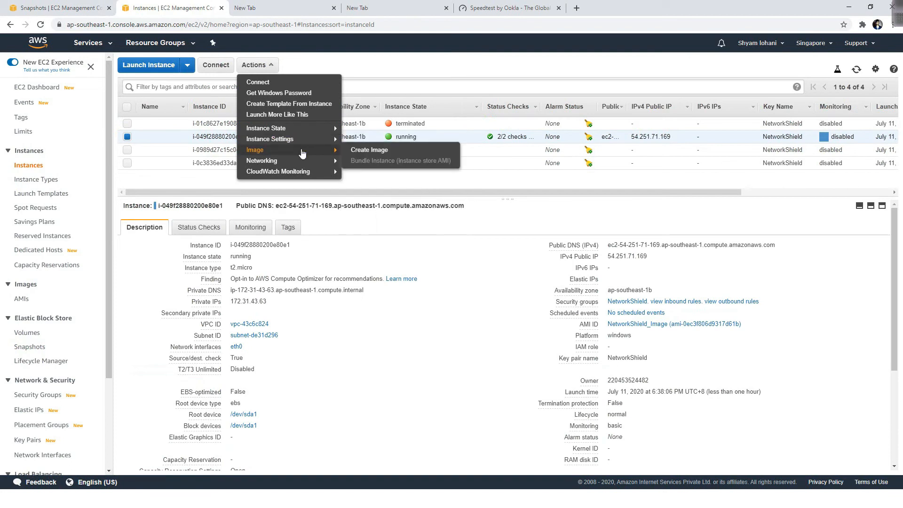
pyautogui.moveTo(311, 128)
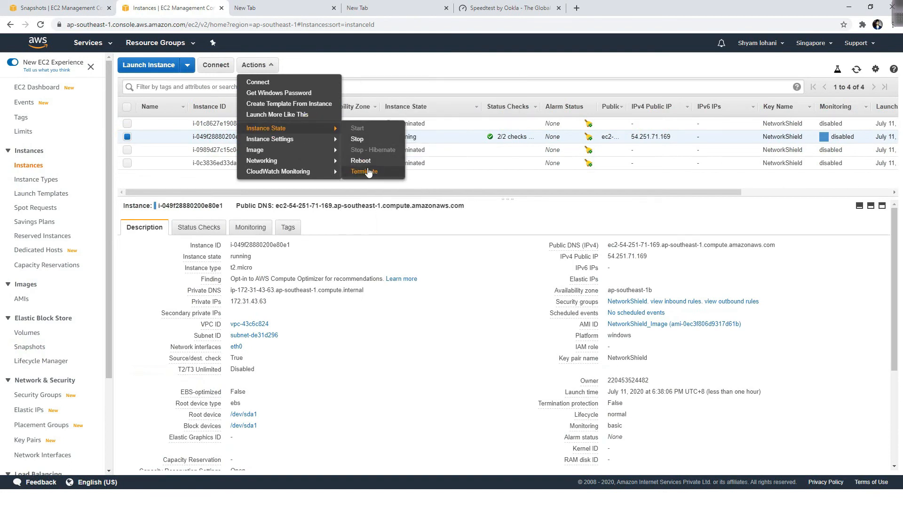
pyautogui.click(364, 171)
pyautogui.click(636, 334)
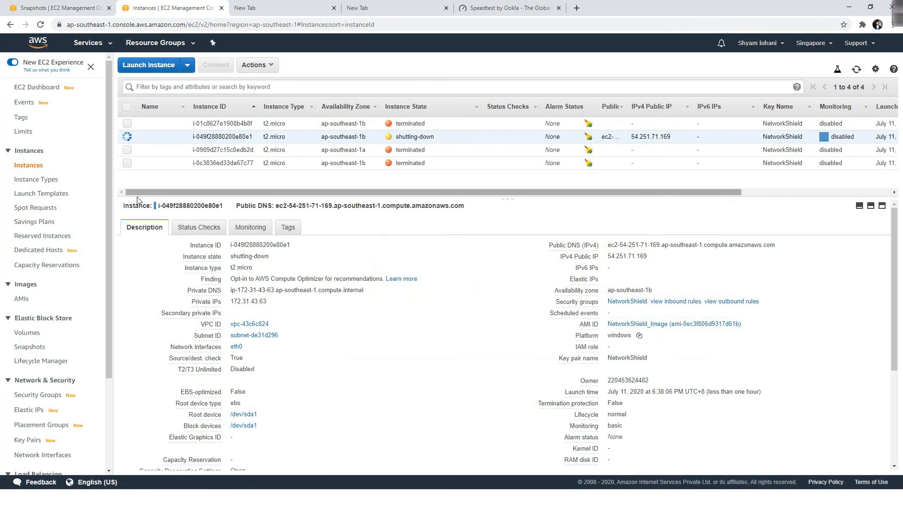
# - Deregister the NetworkShield_Image AMI and return to the instances list
pyautogui.click(26, 302)
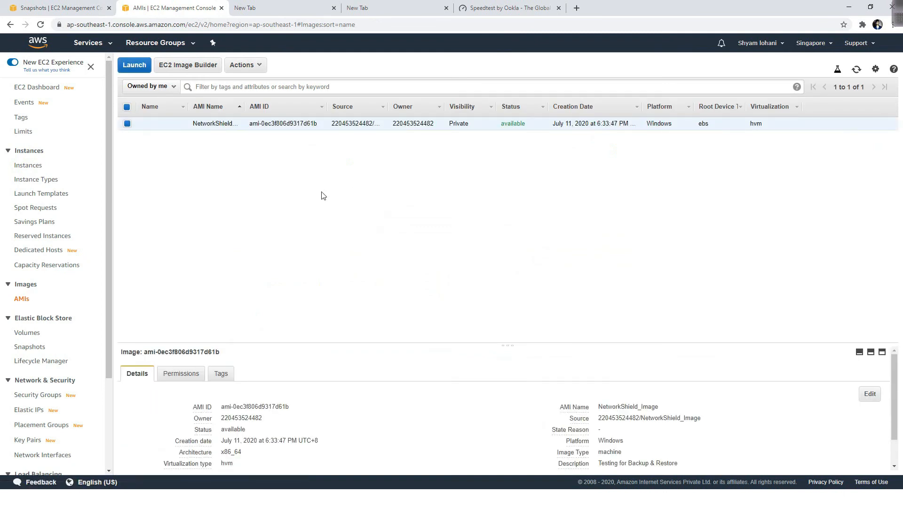
pyautogui.click(260, 65)
pyautogui.click(272, 109)
pyautogui.click(563, 294)
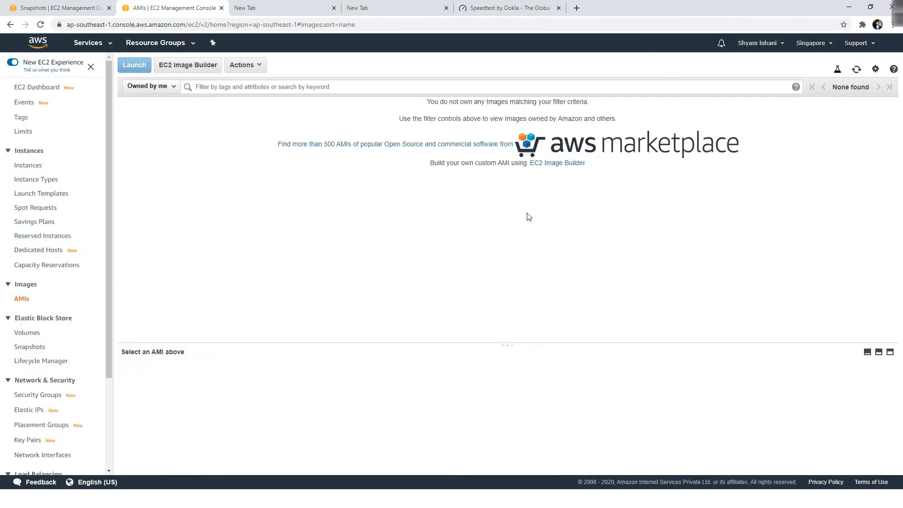
pyautogui.click(33, 168)
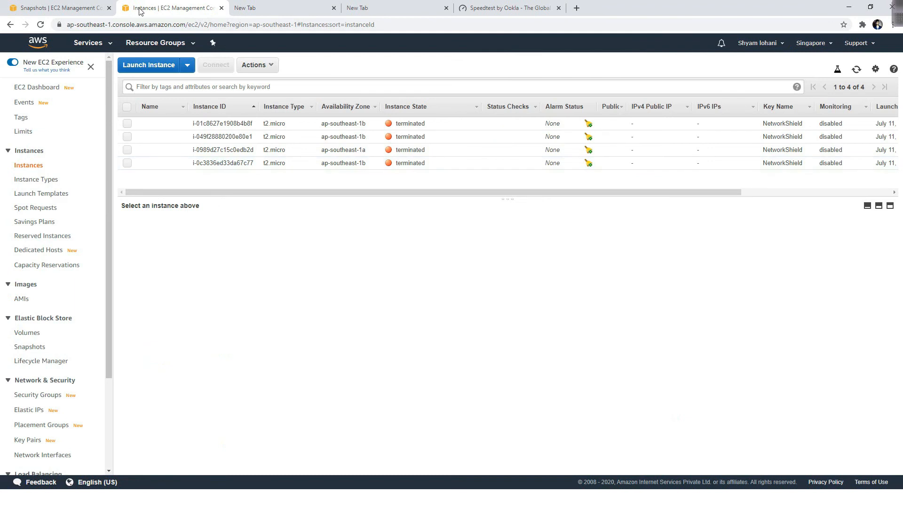
# - Delete the older snapshot that was created by CreateImage for the AMI
pyautogui.click(86, 6)
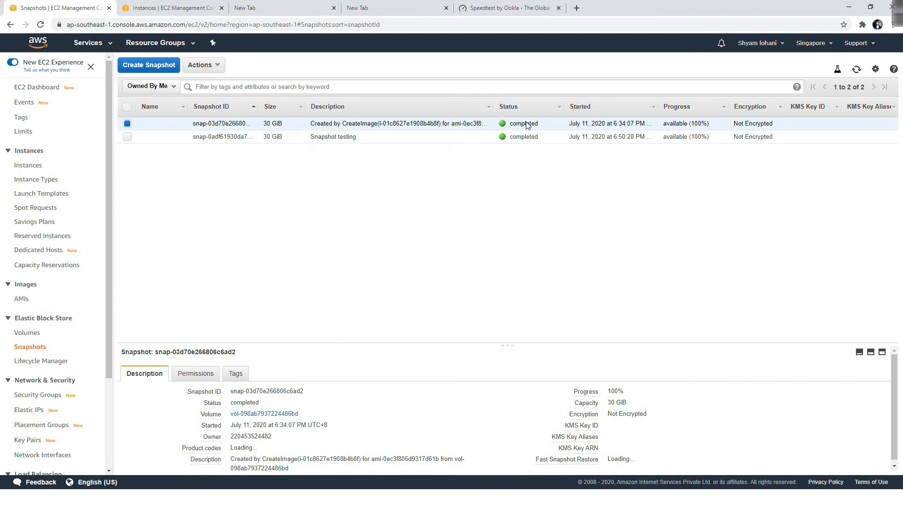
pyautogui.click(207, 65)
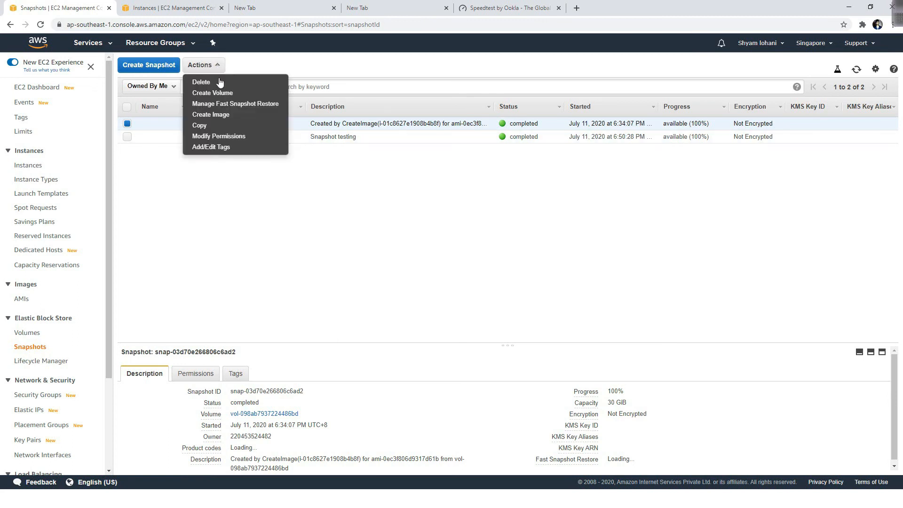
pyautogui.click(217, 81)
pyautogui.click(573, 299)
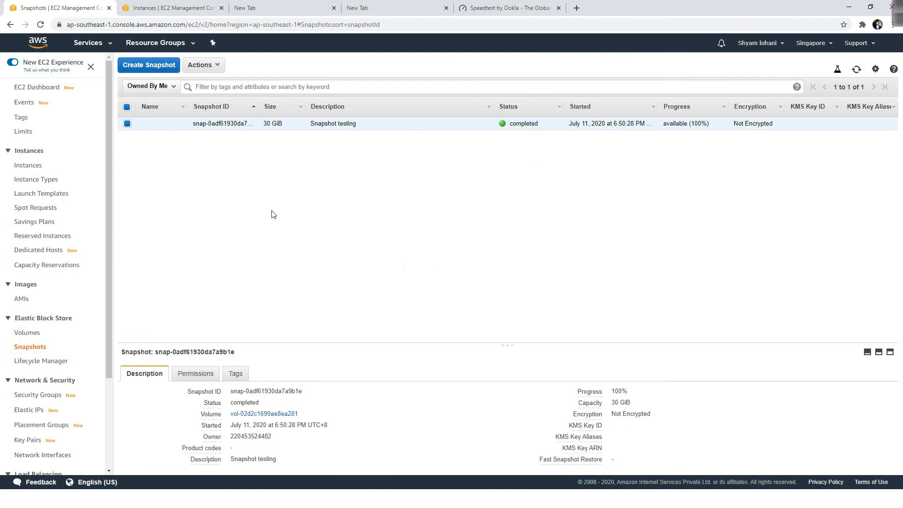
# - Look over the remaining snapshot's available actions and the volumes list, and review the snapshot-to-volume-to-AMI workflow noted in Notepad
pyautogui.click(215, 64)
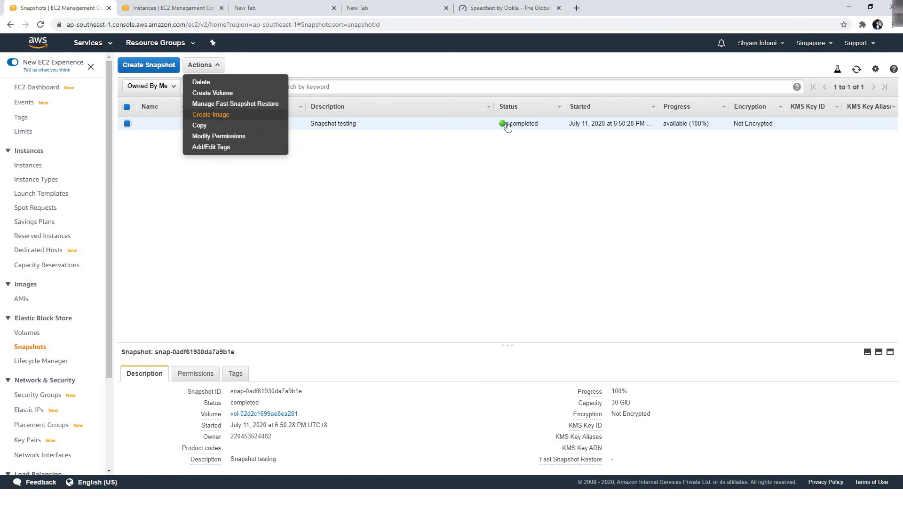
pyautogui.click(357, 155)
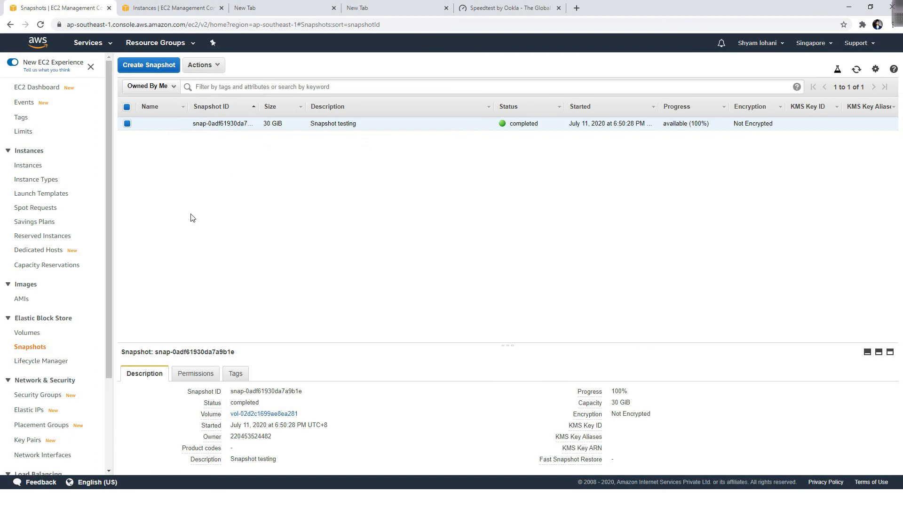
pyautogui.click(29, 333)
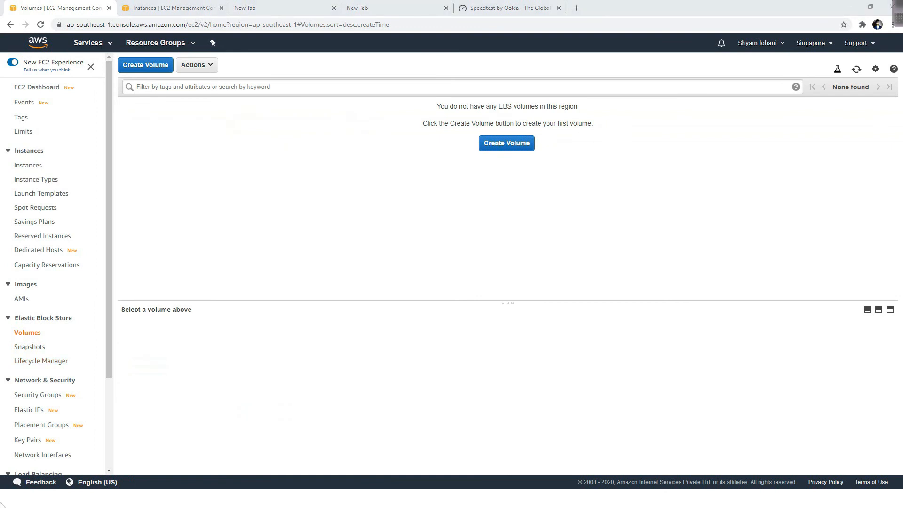
pyautogui.hotkey('alt', 'Tab')
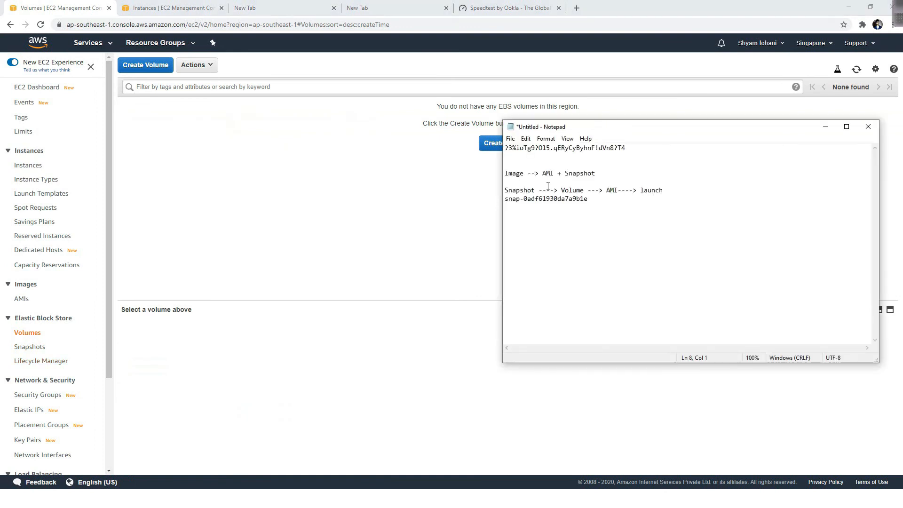
pyautogui.moveTo(536, 190); pyautogui.dragTo(505, 190)
pyautogui.moveTo(584, 190); pyautogui.dragTo(554, 190)
pyautogui.click(611, 254)
pyautogui.click(299, 214)
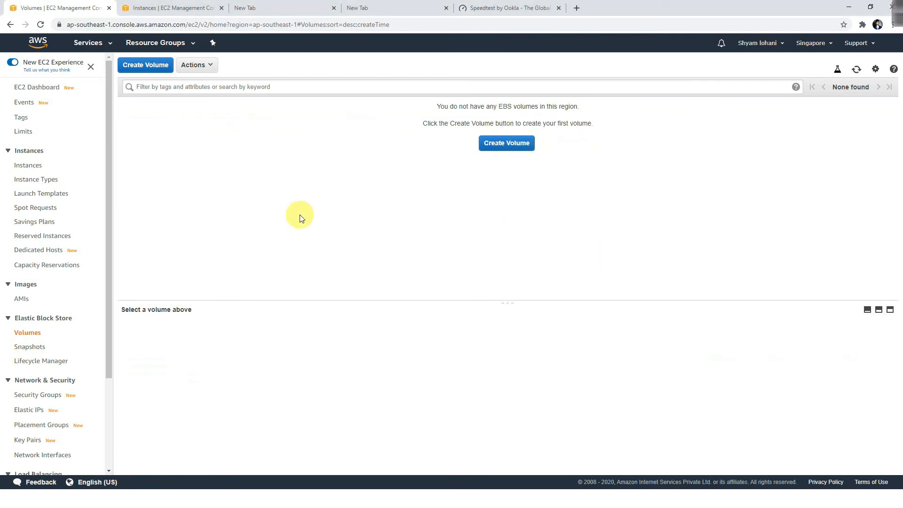
# - Start a new General Purpose SSD (gp2) volume with a size of 30 GiB in availability zone ap-southeast-1a
pyautogui.click(38, 352)
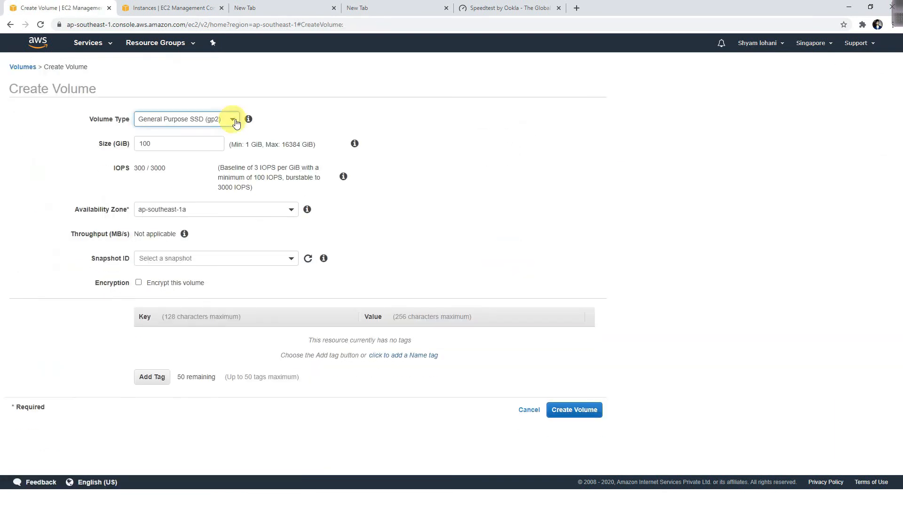
pyautogui.click(234, 121)
pyautogui.click(233, 121)
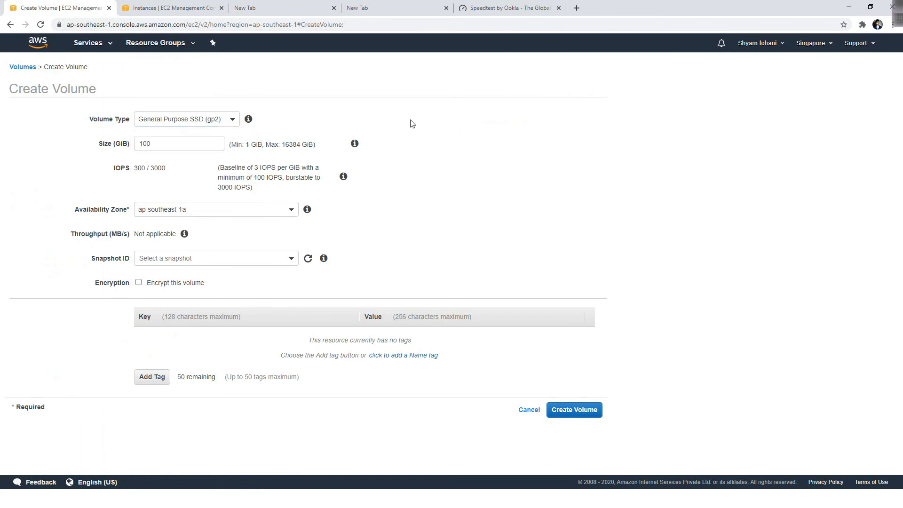
pyautogui.doubleClick(145, 146)
pyautogui.write('3')
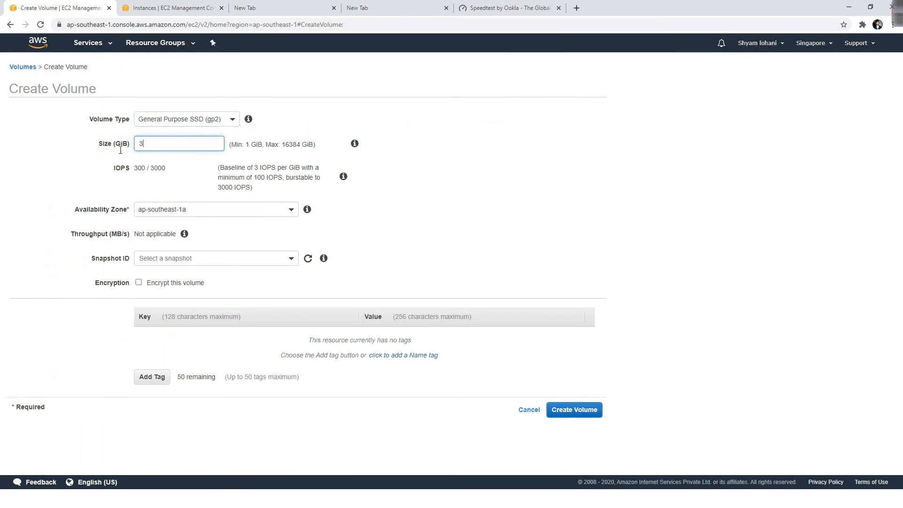
pyautogui.click(182, 210)
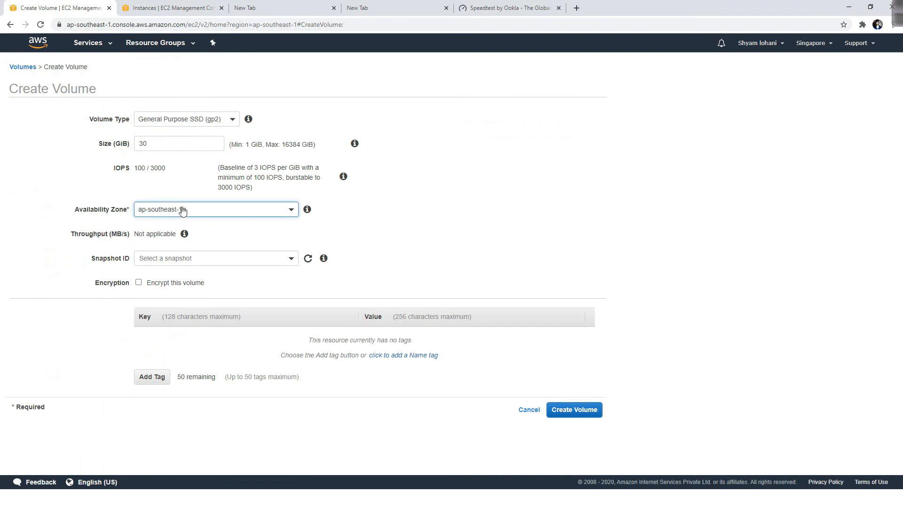
pyautogui.click(559, 217)
# - Copy the ID of the "Snapshot testing" snapshot and set it as the new volume's source snapshot
pyautogui.click(207, 263)
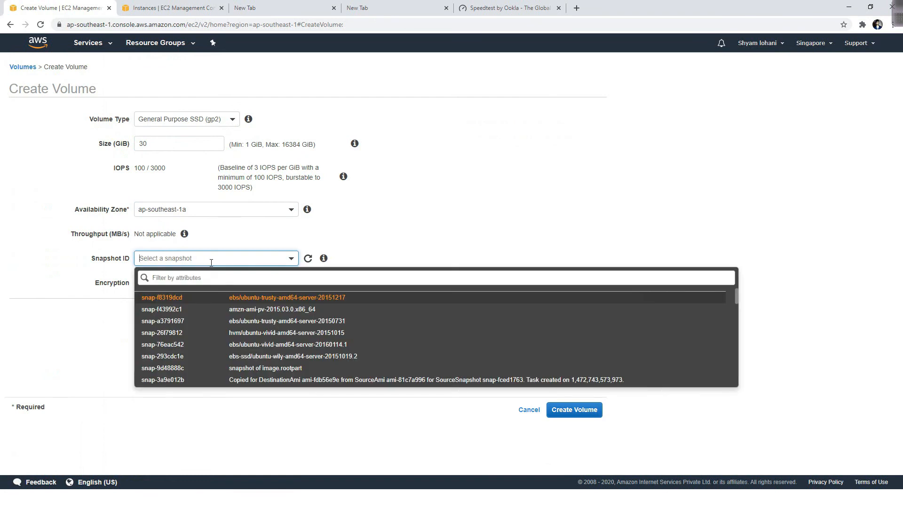
pyautogui.click(579, 214)
pyautogui.click(181, 6)
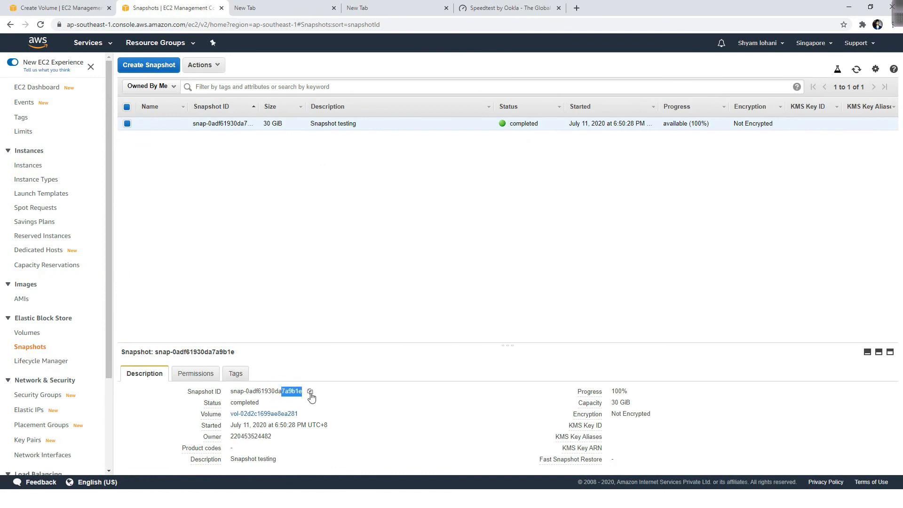
pyautogui.click(310, 392)
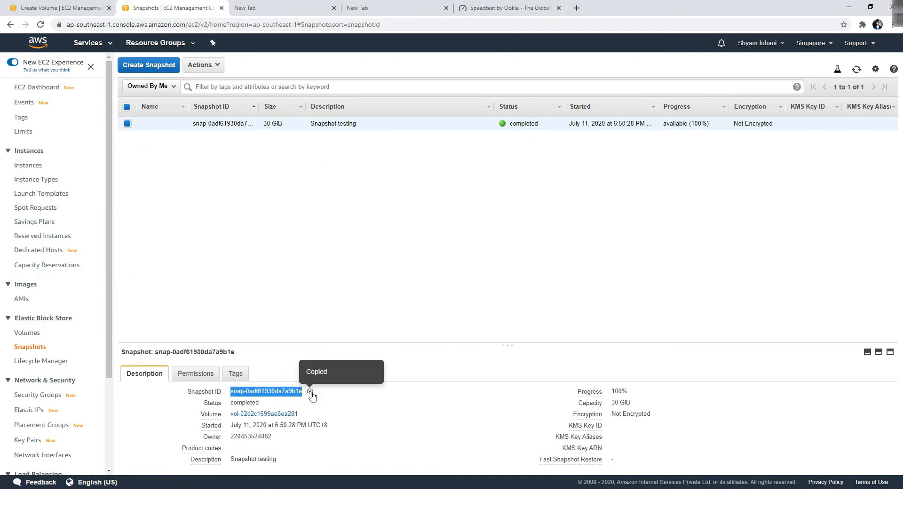
pyautogui.click(68, 7)
pyautogui.click(202, 262)
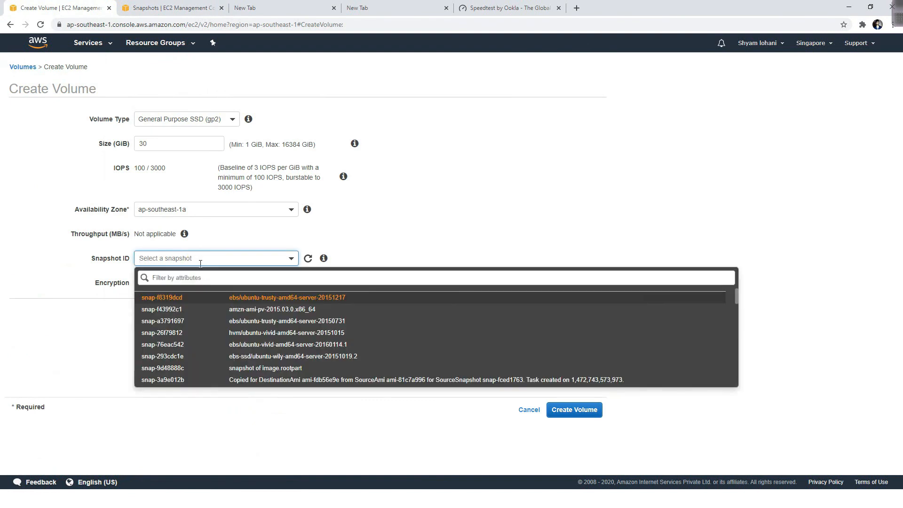
pyautogui.hotkey('ctrl', 'v')
pyautogui.press('Return')
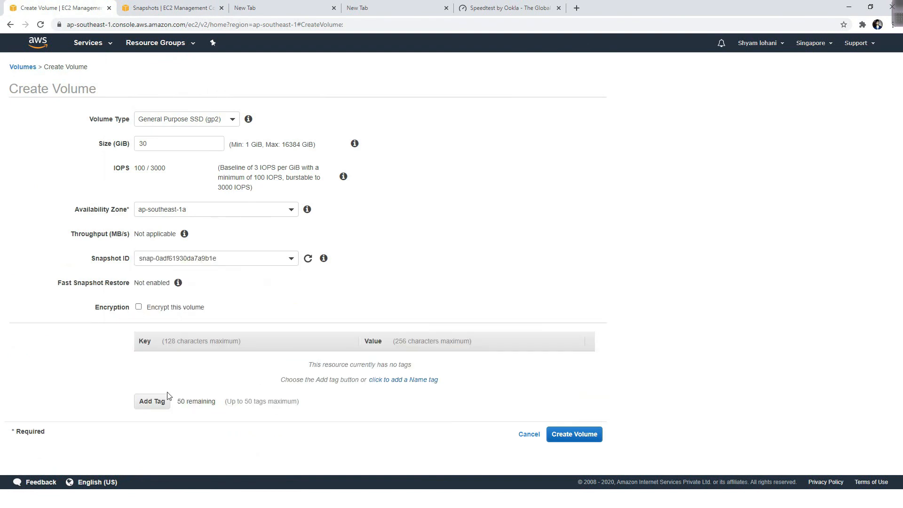
# - Tag the volume with the key NetworkShield_Snapshot, repeat that text as the value, and create the volume
pyautogui.click(379, 380)
pyautogui.click(264, 361)
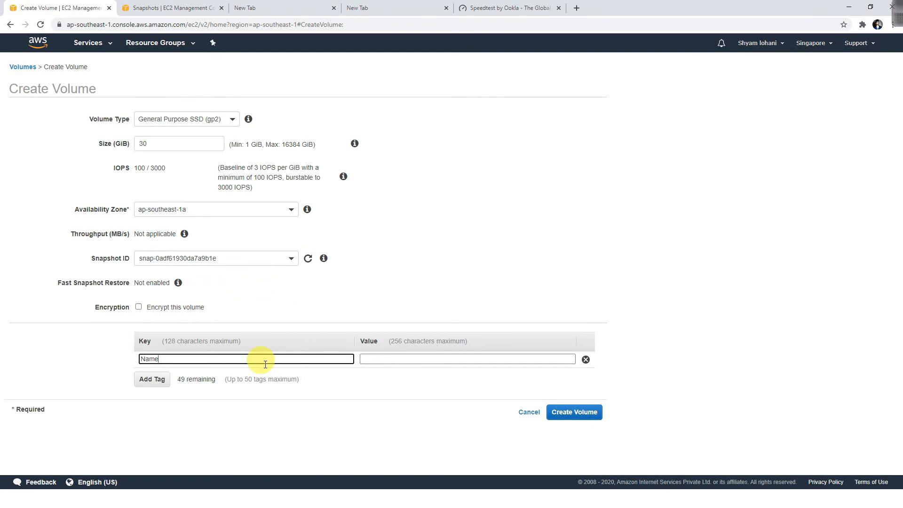
pyautogui.hotkey('ctrl', 'a')
pyautogui.press('BackSpace')
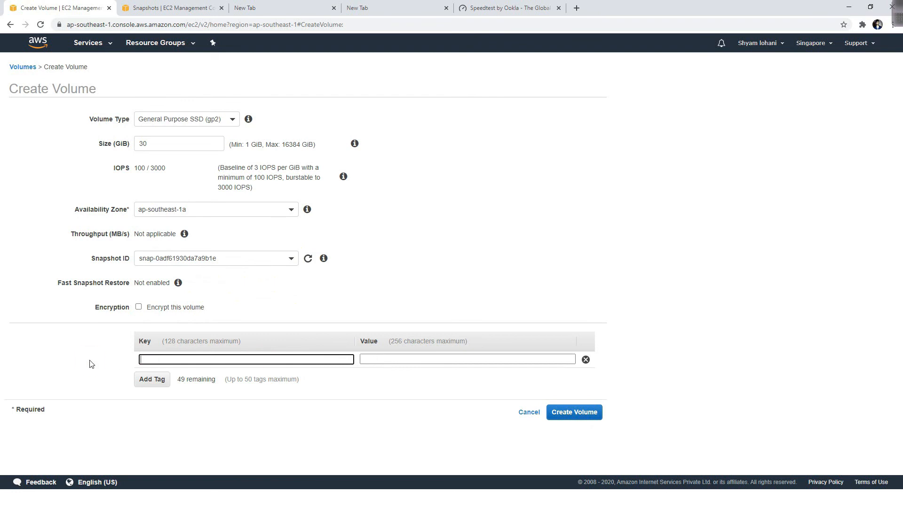
pyautogui.write('NetworkShield_Snapshot')
pyautogui.click(206, 412)
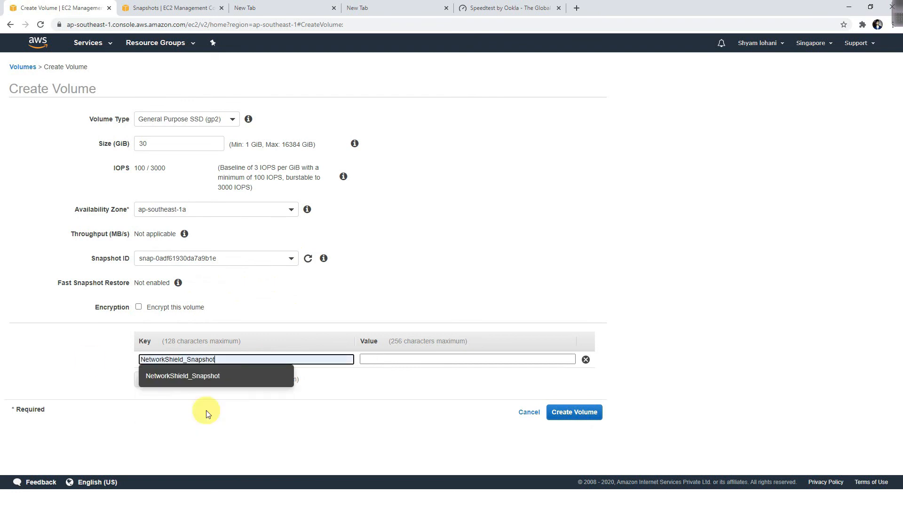
pyautogui.moveTo(216, 360); pyautogui.dragTo(124, 363)
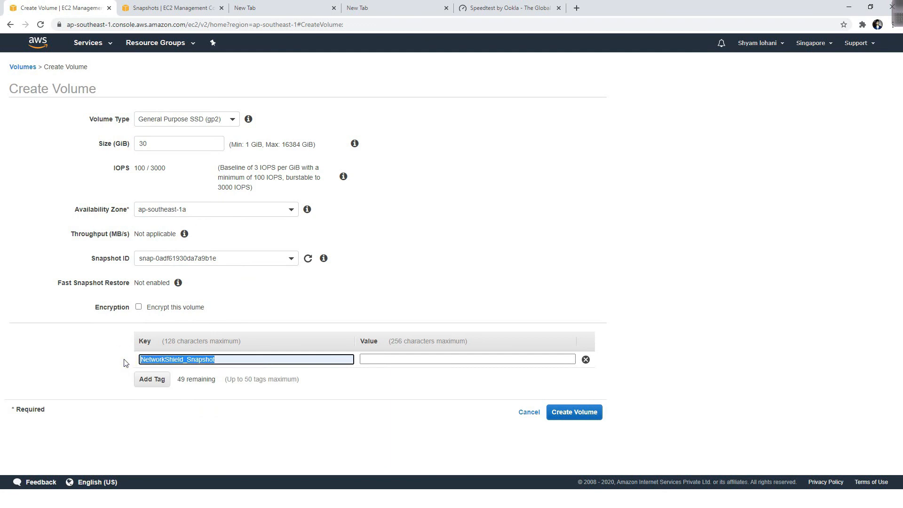
pyautogui.click(397, 362)
pyautogui.hotkey('ctrl', 'v')
pyautogui.click(374, 417)
pyautogui.click(566, 417)
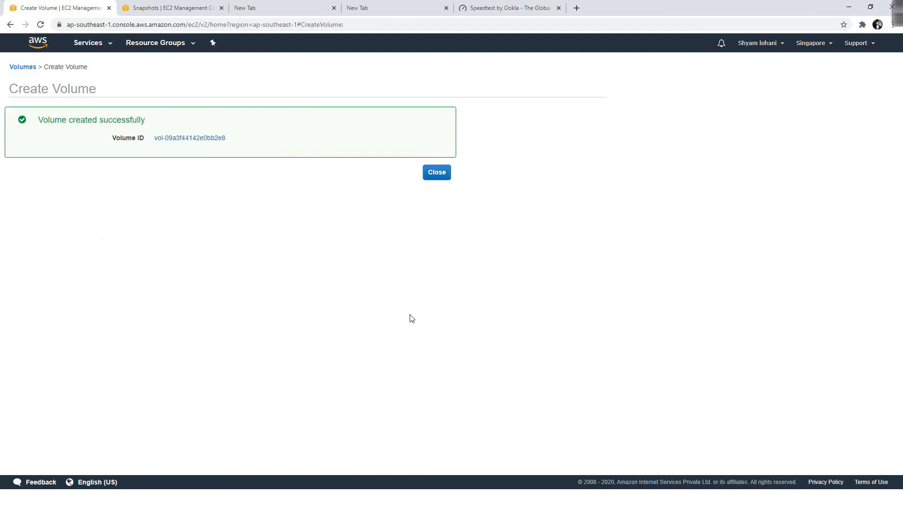
pyautogui.moveTo(229, 140); pyautogui.dragTo(163, 139)
pyautogui.click(151, 140)
pyautogui.click(432, 174)
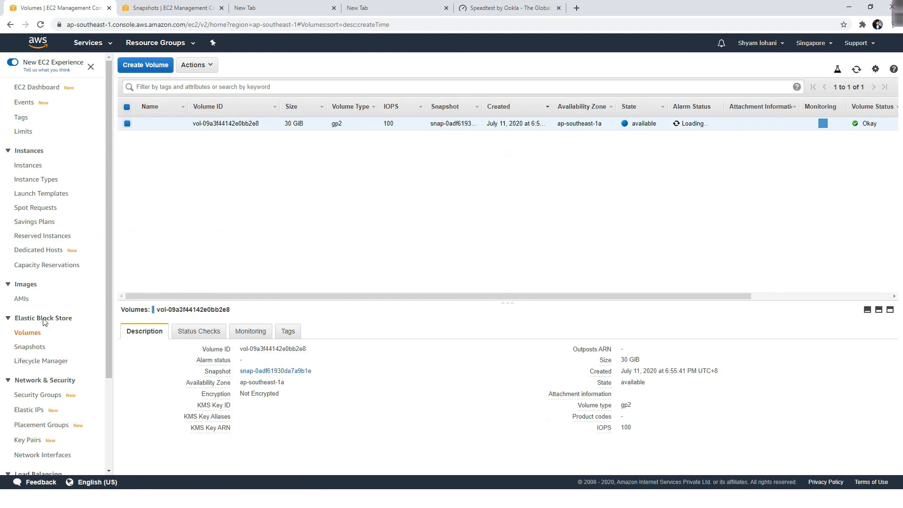
# - Look over the new volume's available actions and check the creation date of the Network Shield AMI
pyautogui.click(30, 331)
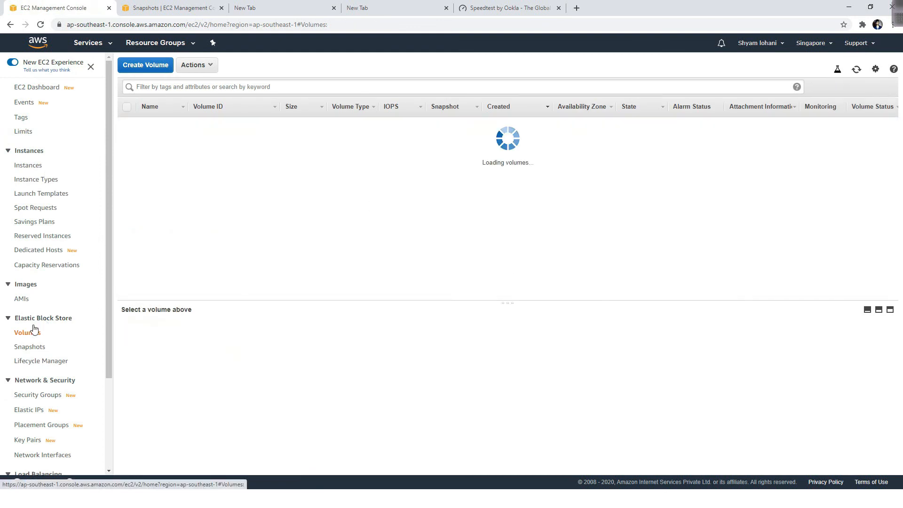
pyautogui.click(212, 66)
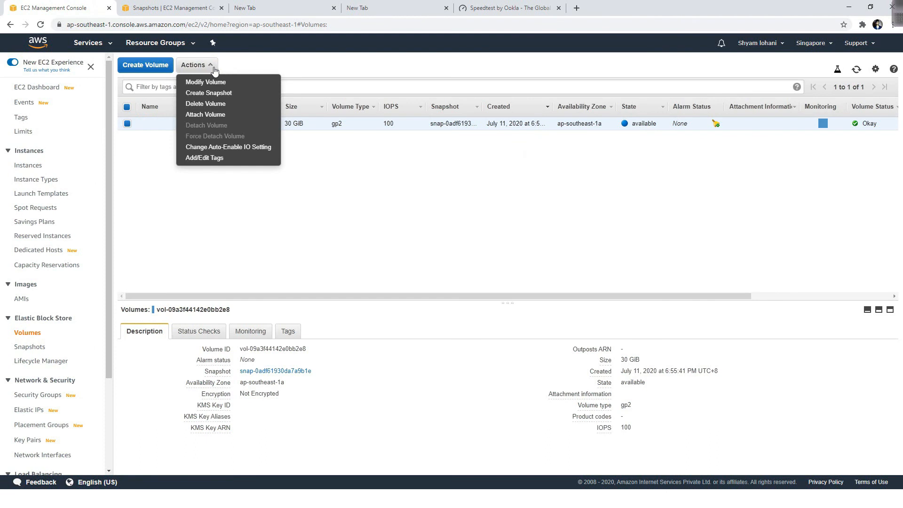
pyautogui.click(164, 232)
pyautogui.click(22, 299)
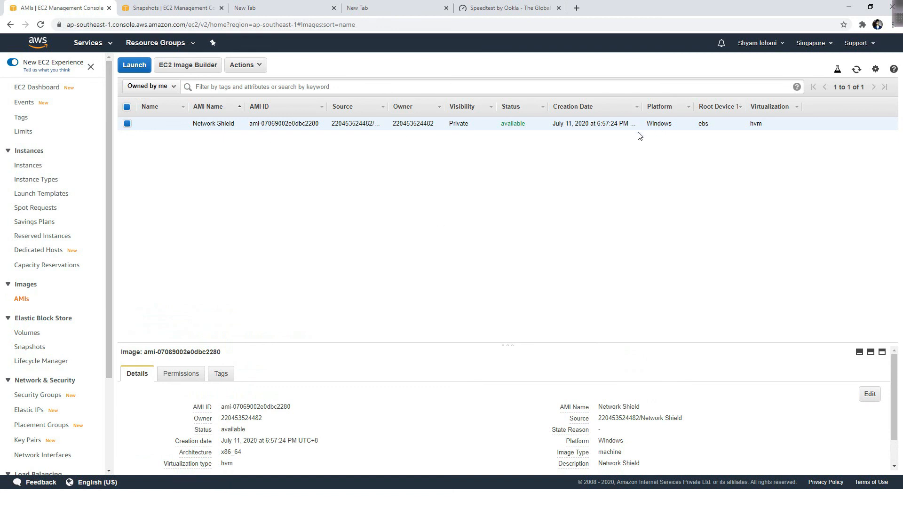
pyautogui.click(867, 497)
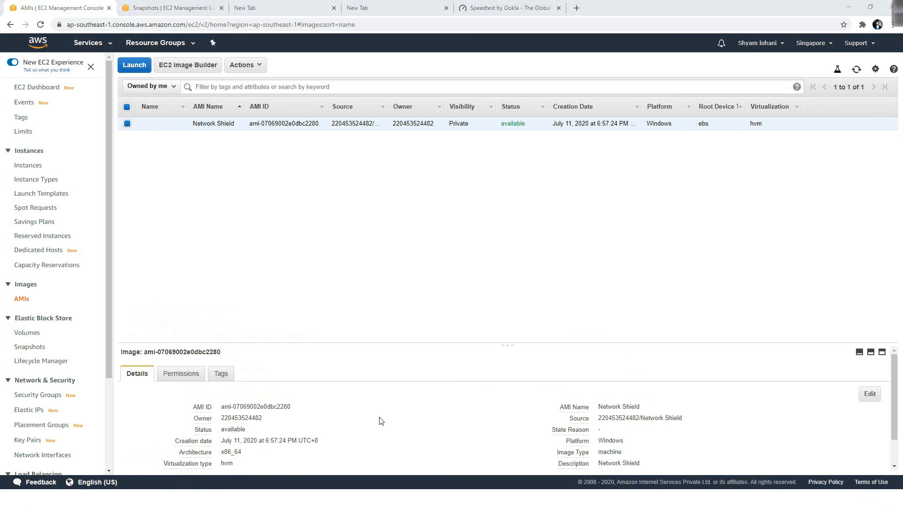
pyautogui.moveTo(631, 124); pyautogui.dragTo(550, 125)
pyautogui.click(485, 165)
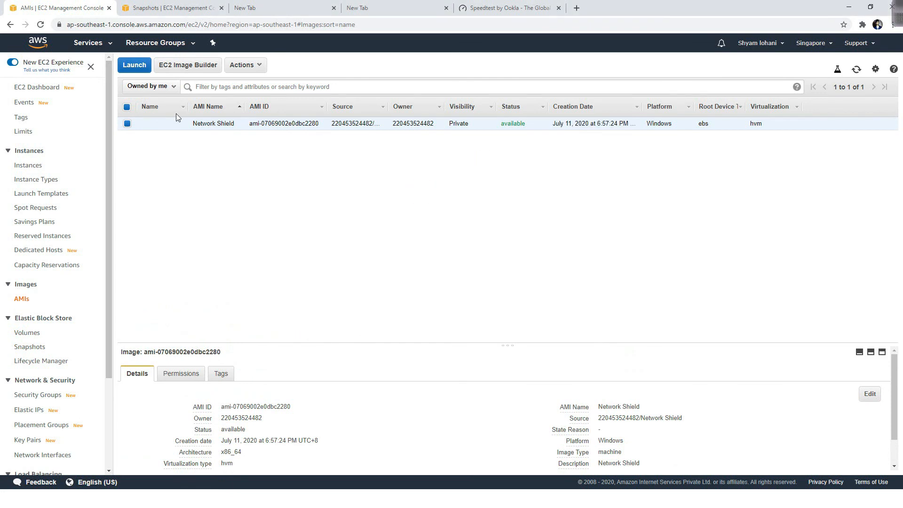
# - Launch a t2.micro instance from the Network Shield AMI with the existing NetworkShield key pair and open the instances list
pyautogui.click(253, 71)
pyautogui.click(259, 84)
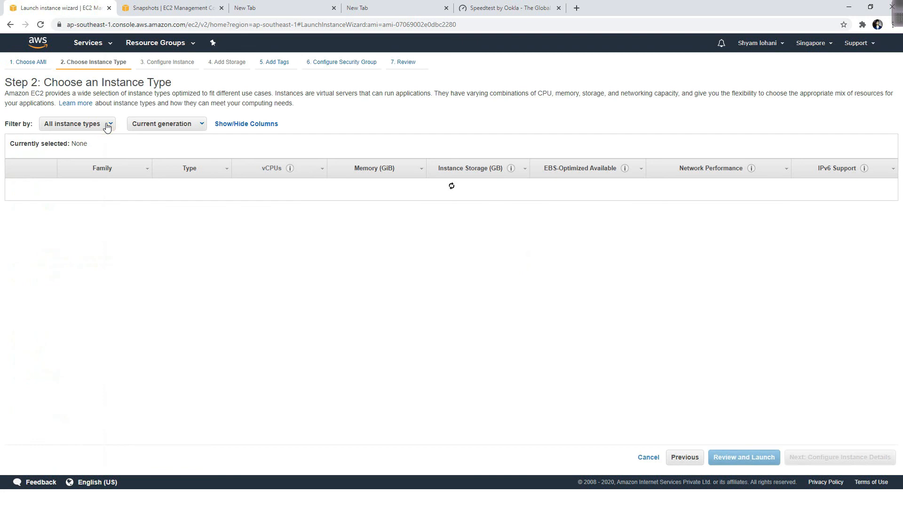
pyautogui.click(108, 125)
pyautogui.click(738, 459)
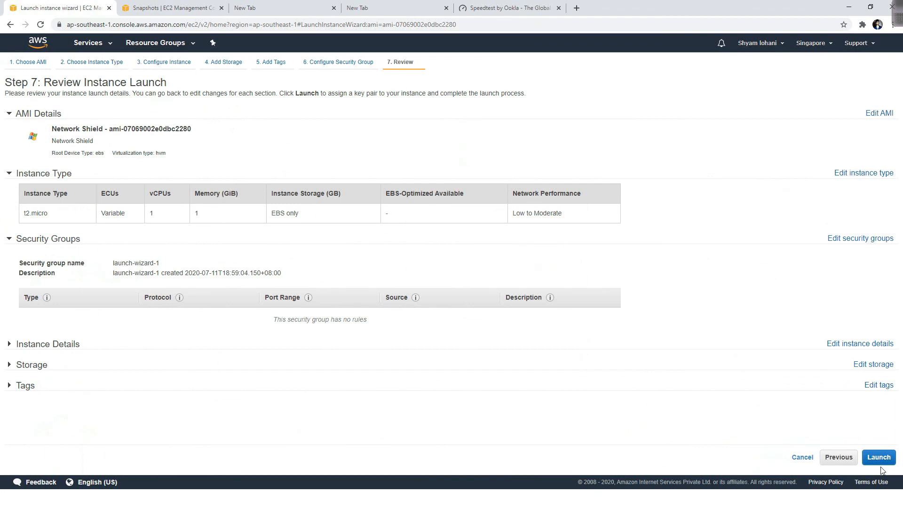
pyautogui.click(880, 457)
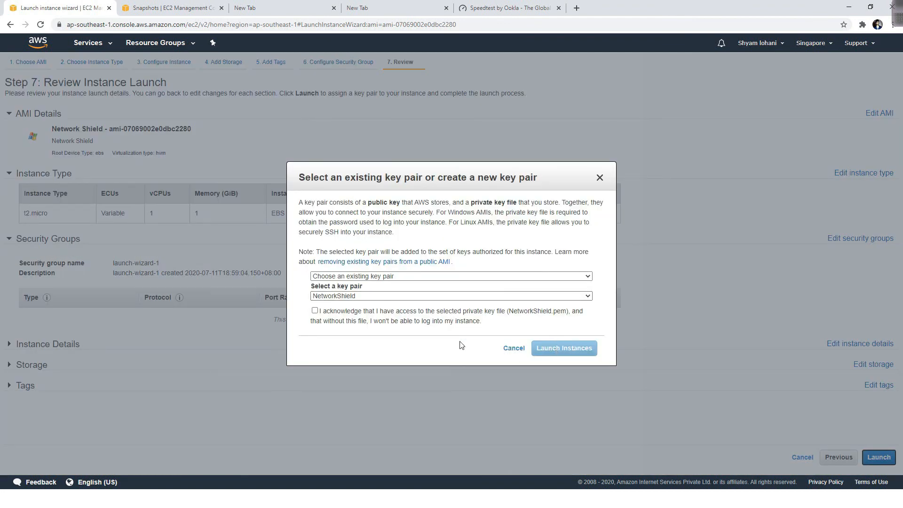
pyautogui.click(315, 312)
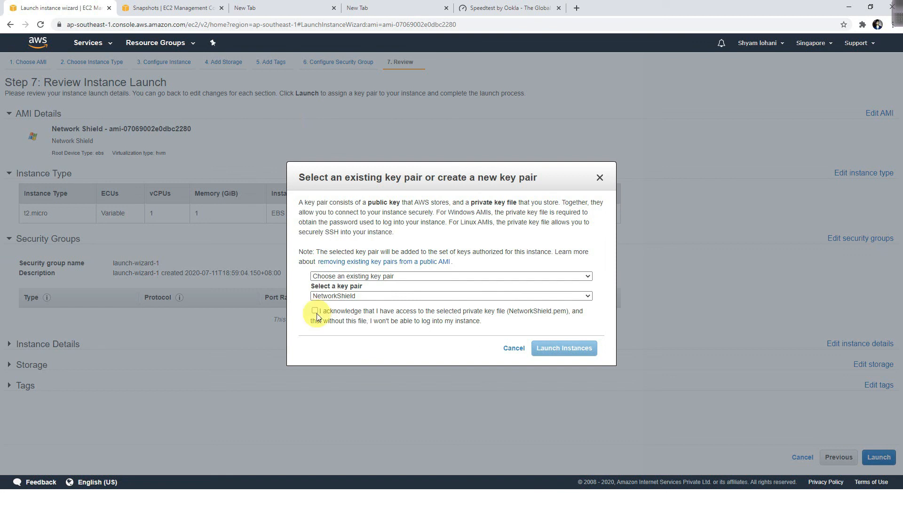
pyautogui.click(564, 348)
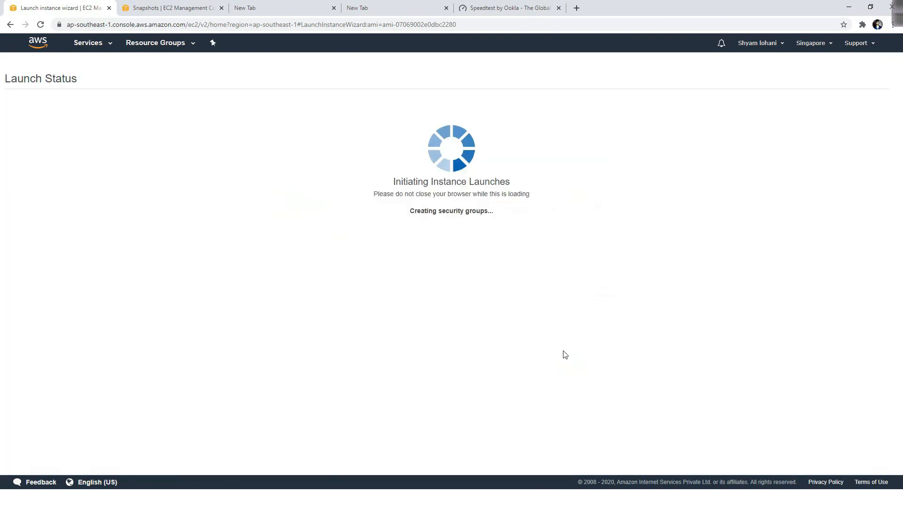
pyautogui.click(867, 379)
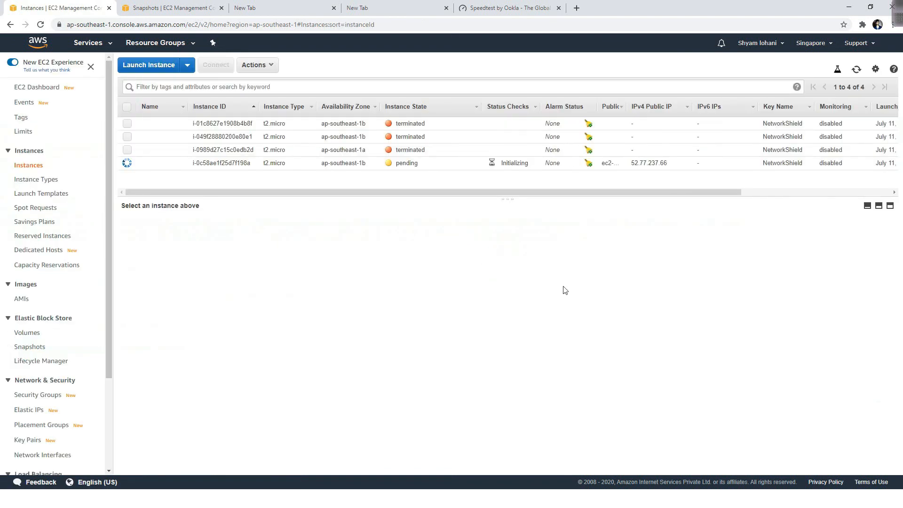
# - Revisit the snapshots, volumes and AMIs lists to review the restore path from snapshot to AMI
pyautogui.click(31, 351)
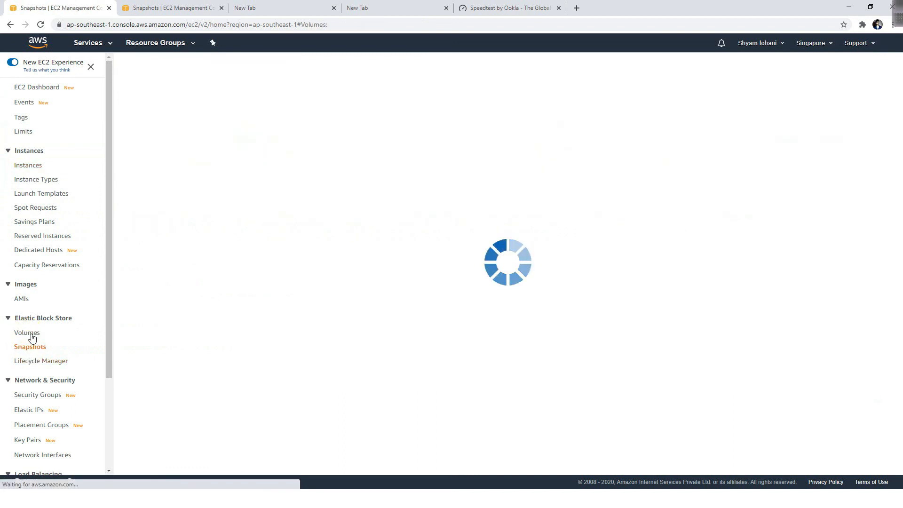
pyautogui.click(29, 334)
pyautogui.click(29, 302)
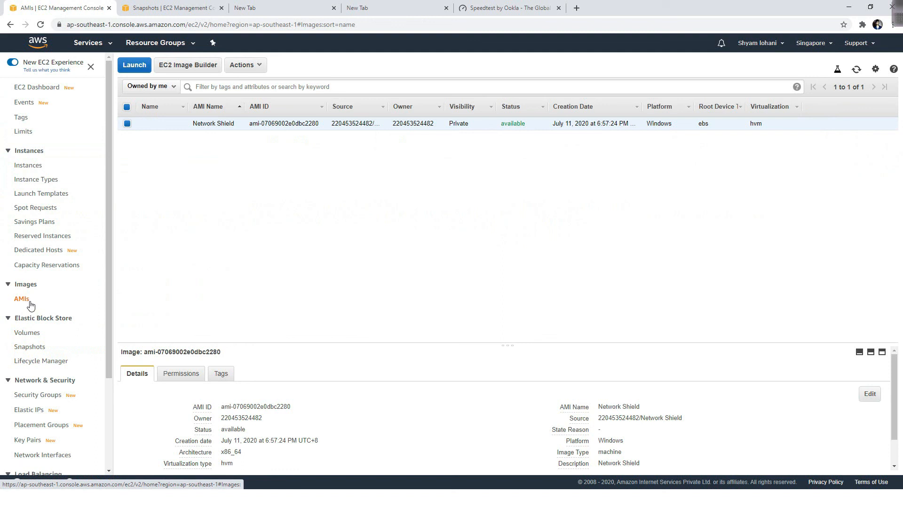
# - Download the remote desktop file for the running instance i-0c58ae1f25d7f198a and open it to start the connection up to the credentials prompt
pyautogui.click(169, 8)
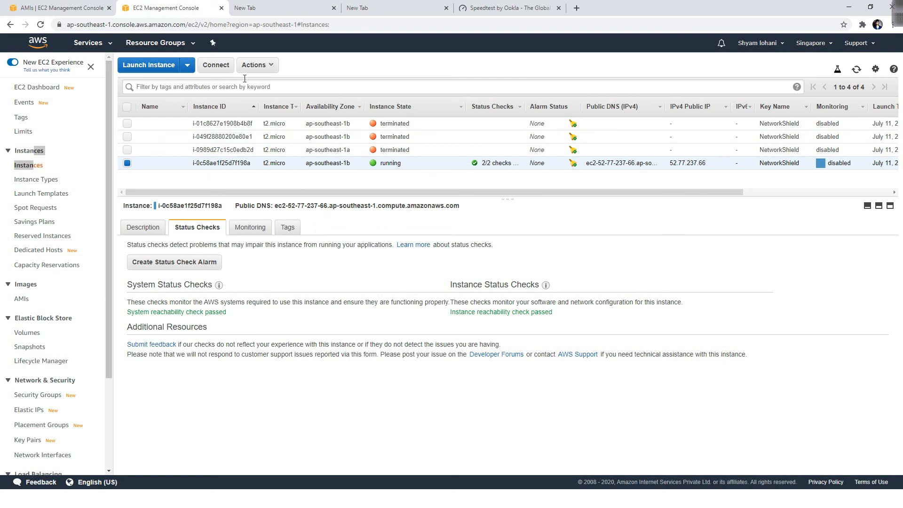
pyautogui.click(216, 64)
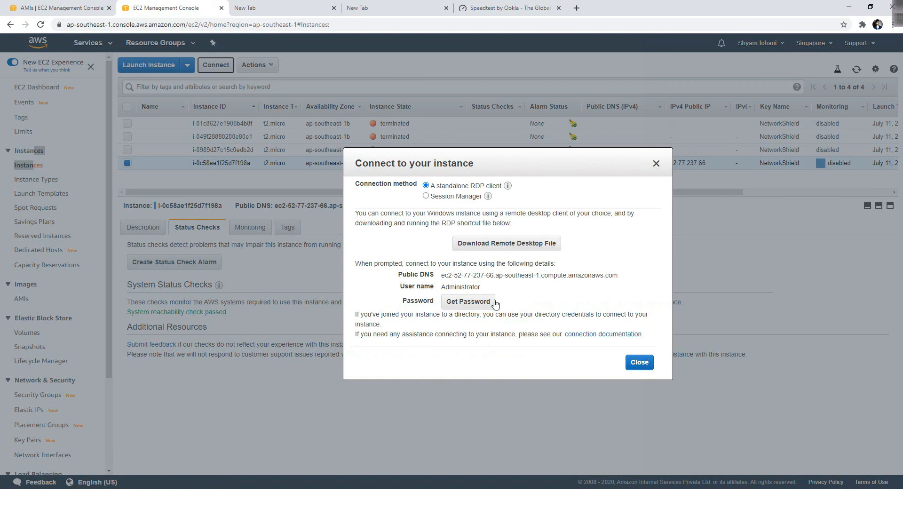
pyautogui.click(499, 249)
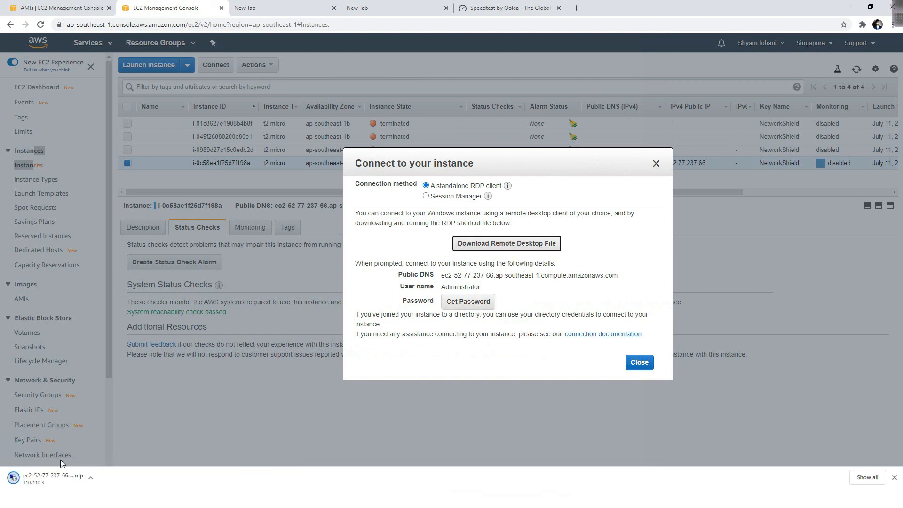
pyautogui.click(51, 480)
pyautogui.click(671, 233)
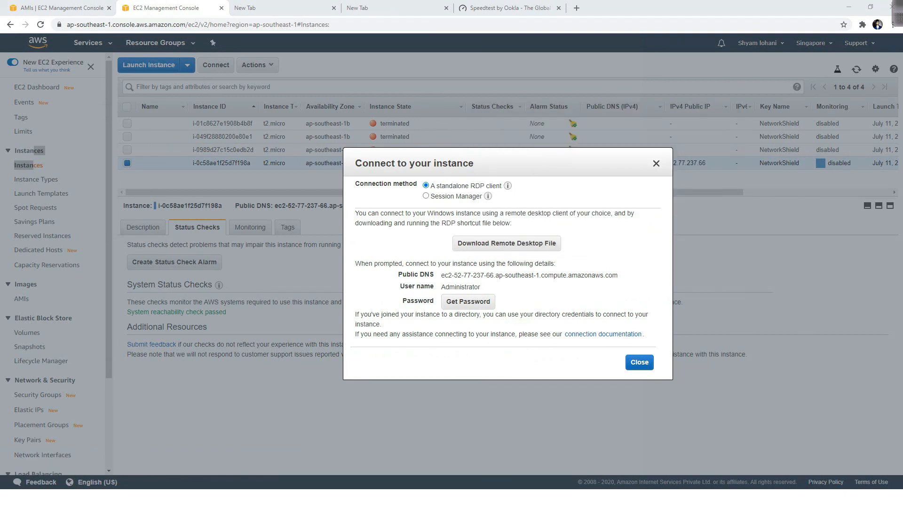
pyautogui.moveTo(498, 53); pyautogui.dragTo(720, 111)
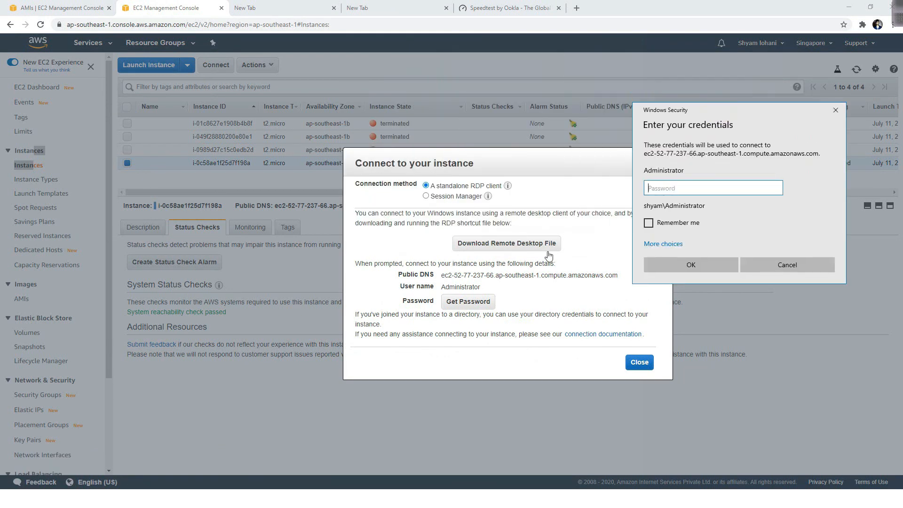
# - Copy the saved Administrator password from the Notepad notes into the credentials prompt and connect despite the certificate warning
pyautogui.hotkey('alt', 'Tab')
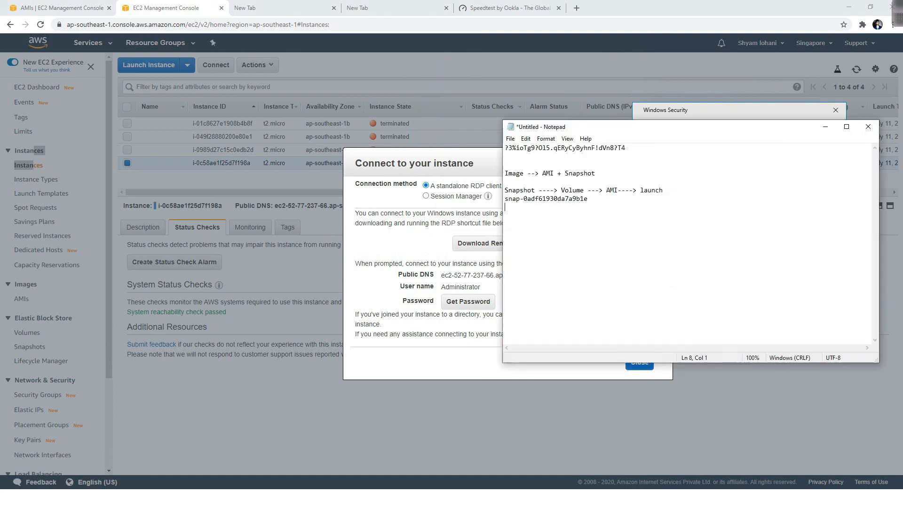
pyautogui.moveTo(627, 148); pyautogui.dragTo(495, 149)
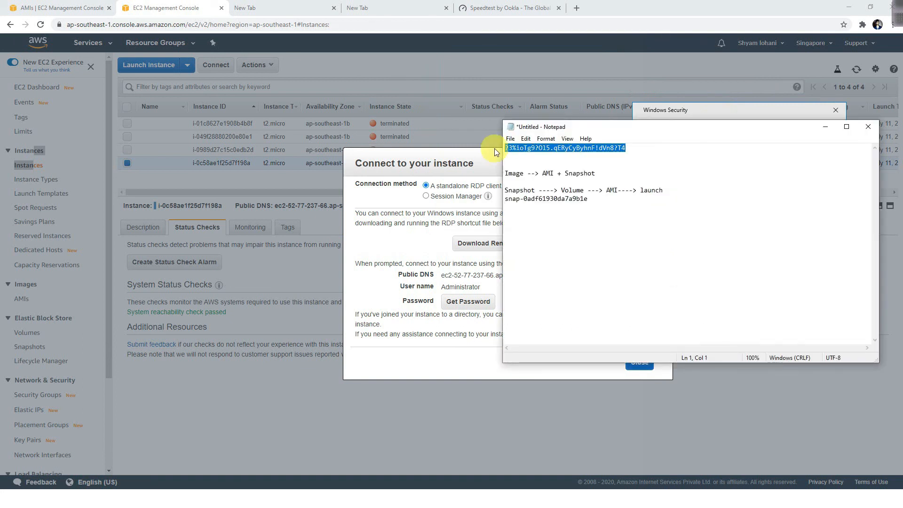
pyautogui.click(682, 105)
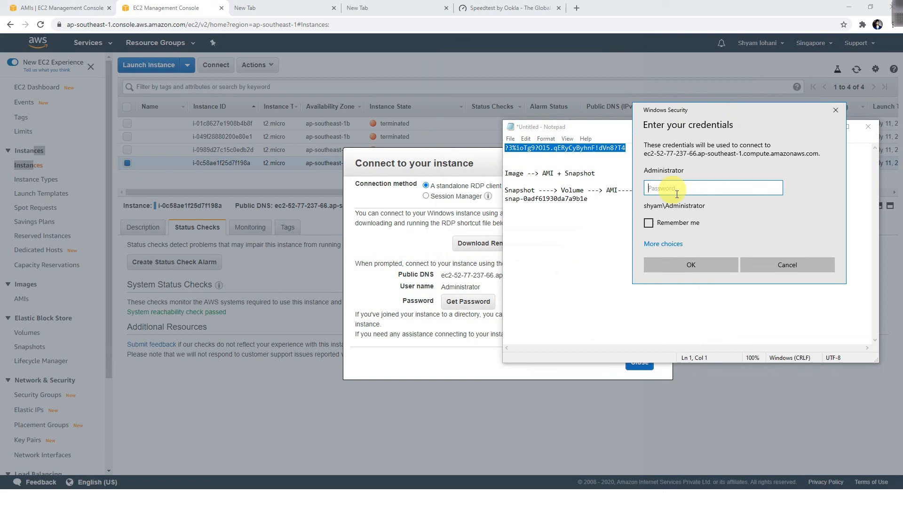
pyautogui.hotkey('ctrl', 'v')
pyautogui.click(681, 264)
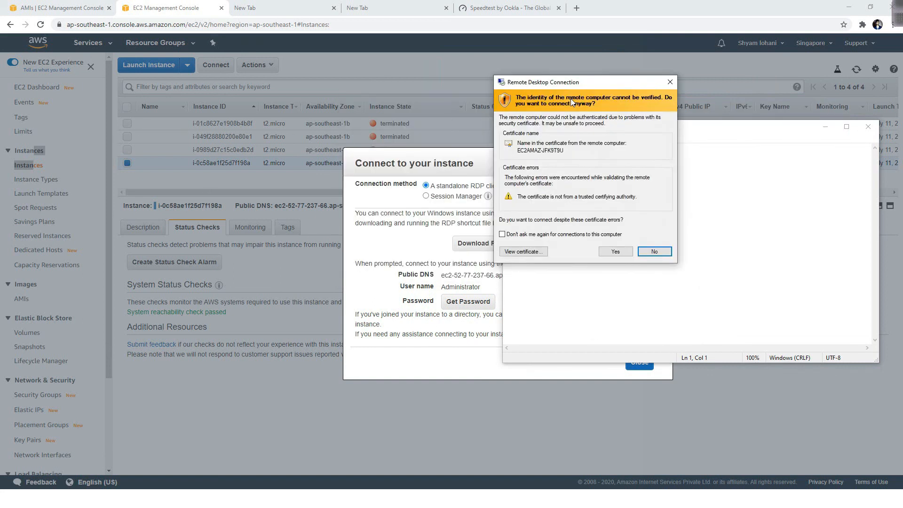
pyautogui.click(660, 283)
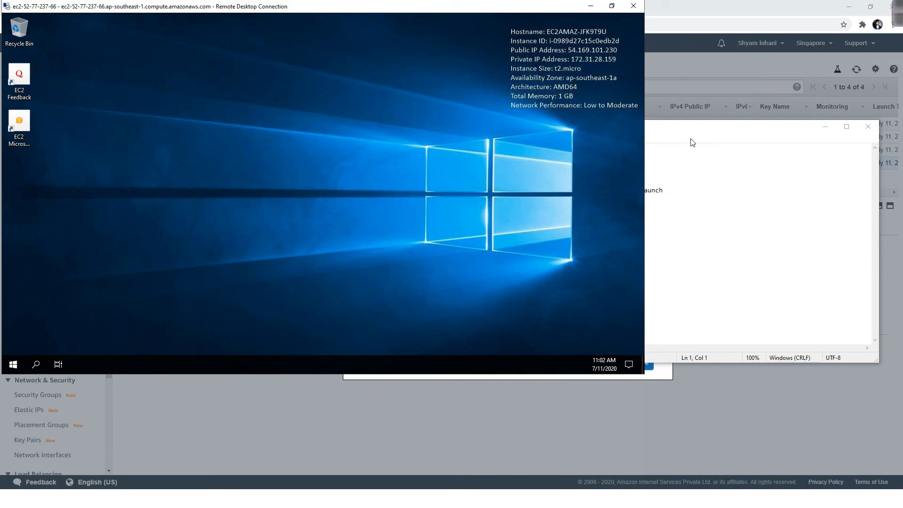
# - Expand the remote desktop session to full screen and dismiss the Shutdown Event Tracker without giving a reason
pyautogui.click(607, 10)
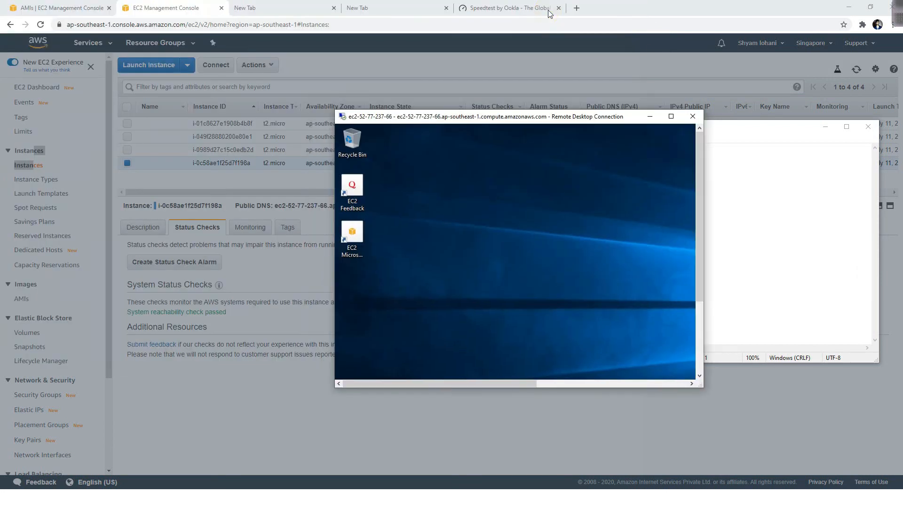
pyautogui.click(671, 115)
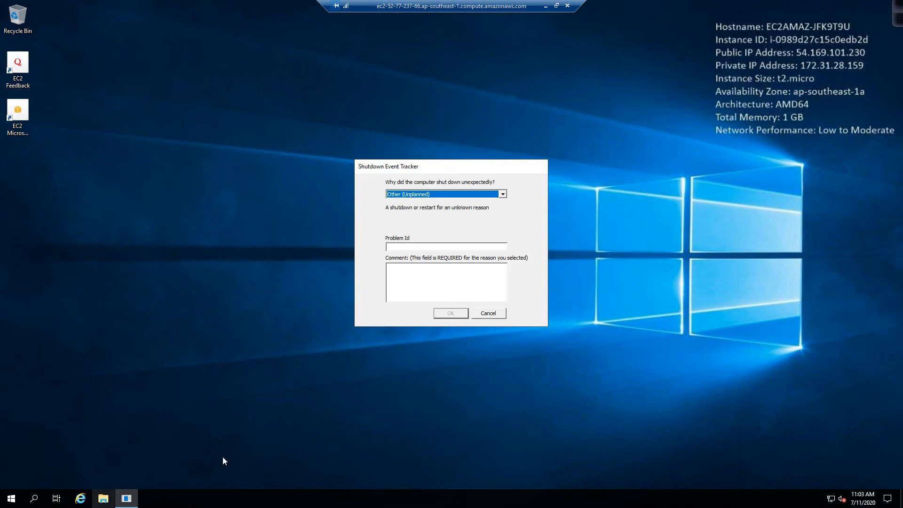
pyautogui.click(488, 314)
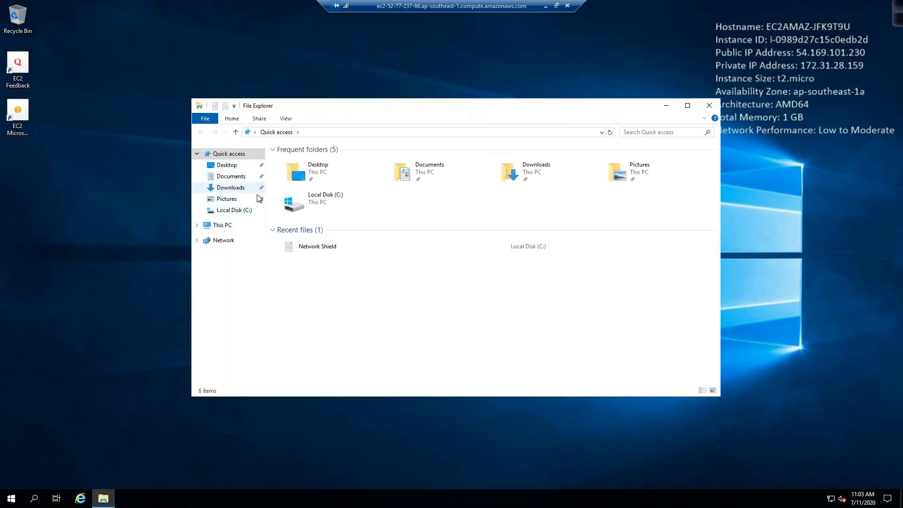
# - Check the Downloads and Desktop folders on the remote instance and close the command prompt window
pyautogui.click(234, 190)
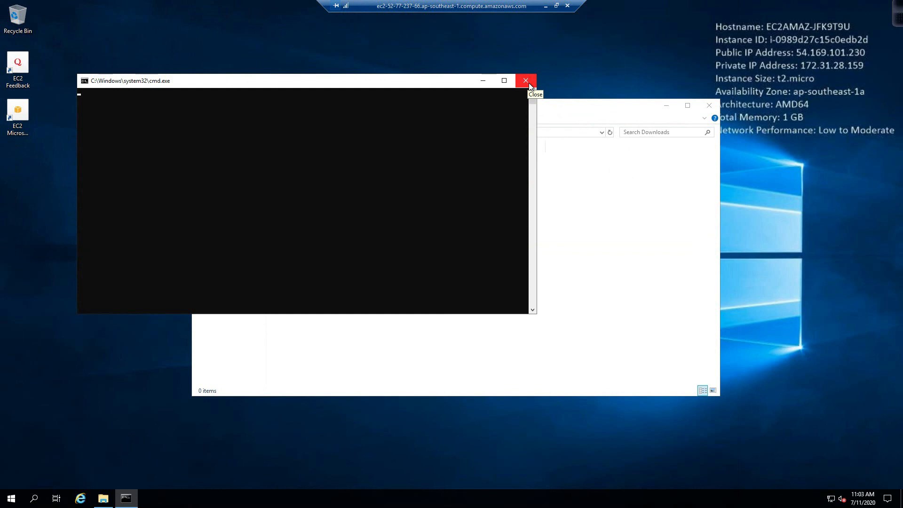
pyautogui.click(528, 85)
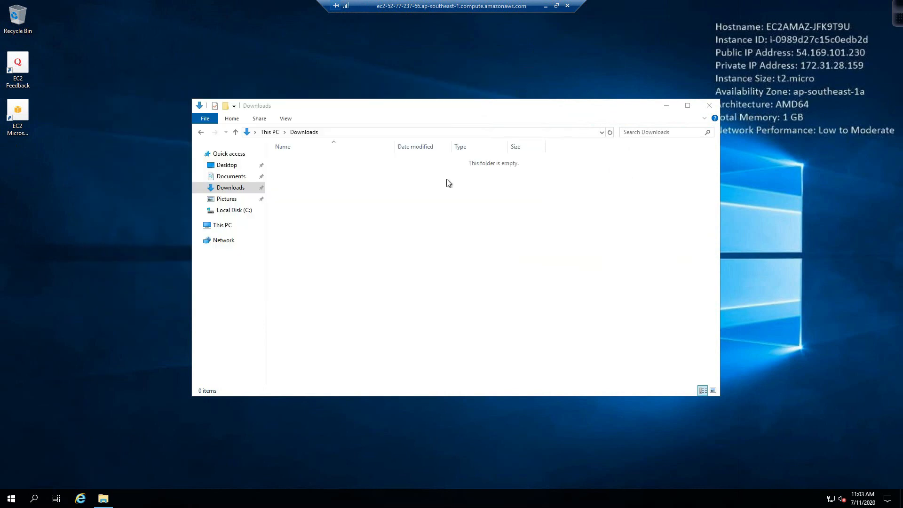
pyautogui.click(235, 194)
pyautogui.click(233, 165)
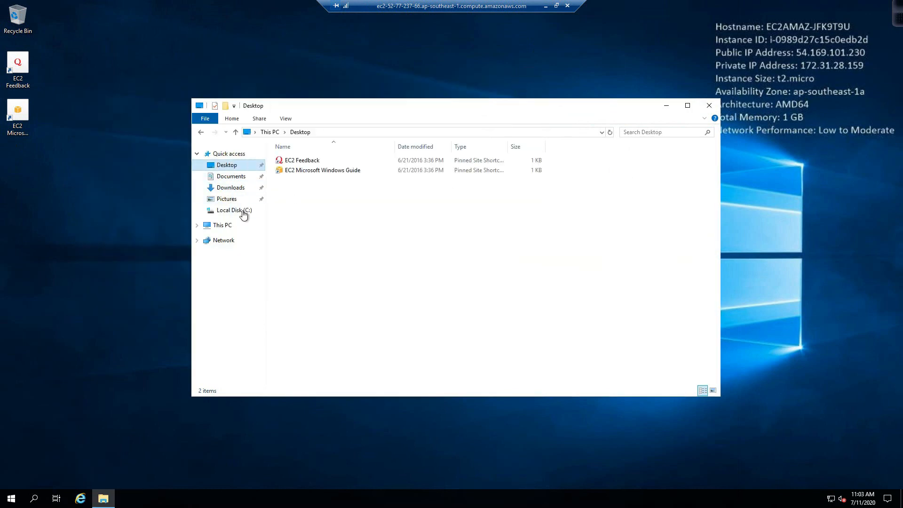
# - Open the Network Shield text document on Local Disk (C:), check its text, and close the document and File Explorer
pyautogui.click(228, 229)
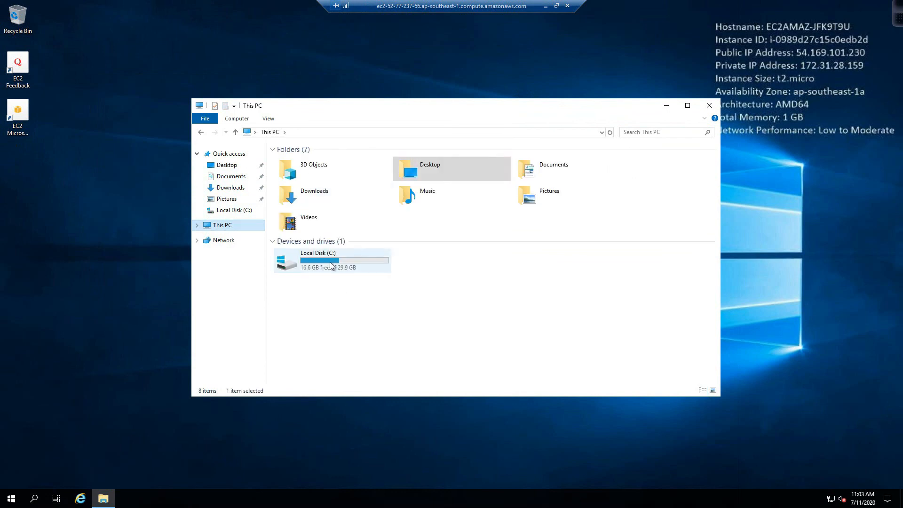
pyautogui.doubleClick(333, 265)
pyautogui.doubleClick(304, 223)
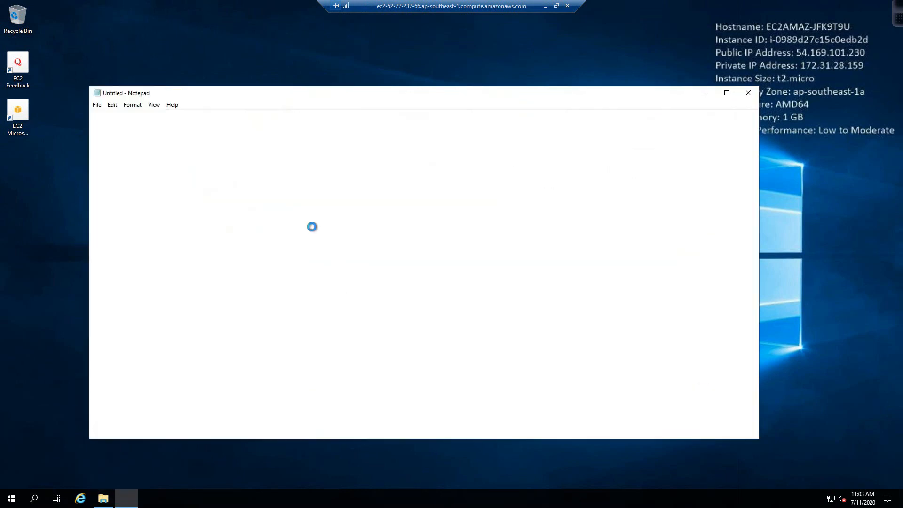
pyautogui.moveTo(235, 123); pyautogui.dragTo(92, 114)
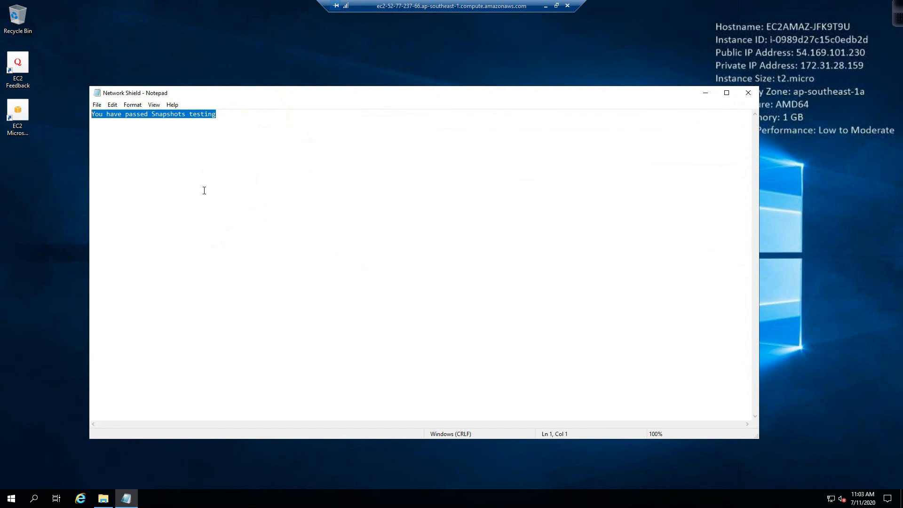
pyautogui.click(748, 92)
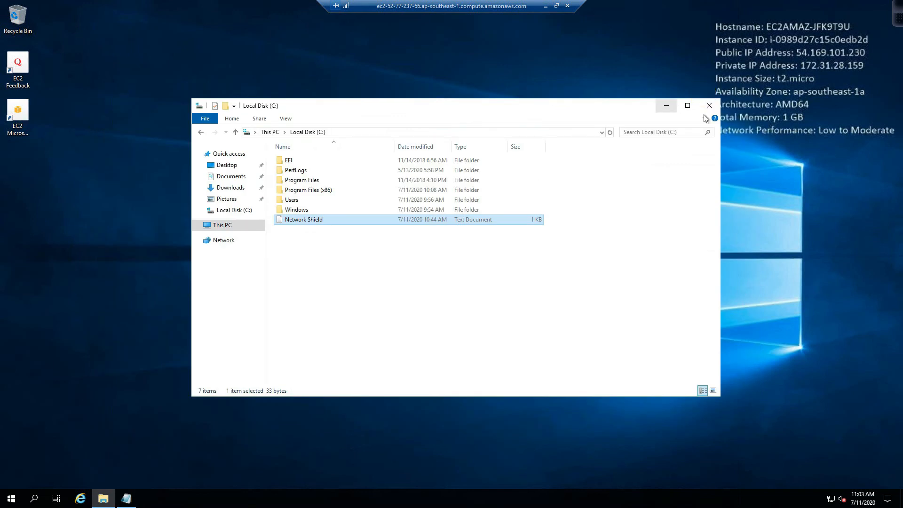
pyautogui.click(709, 106)
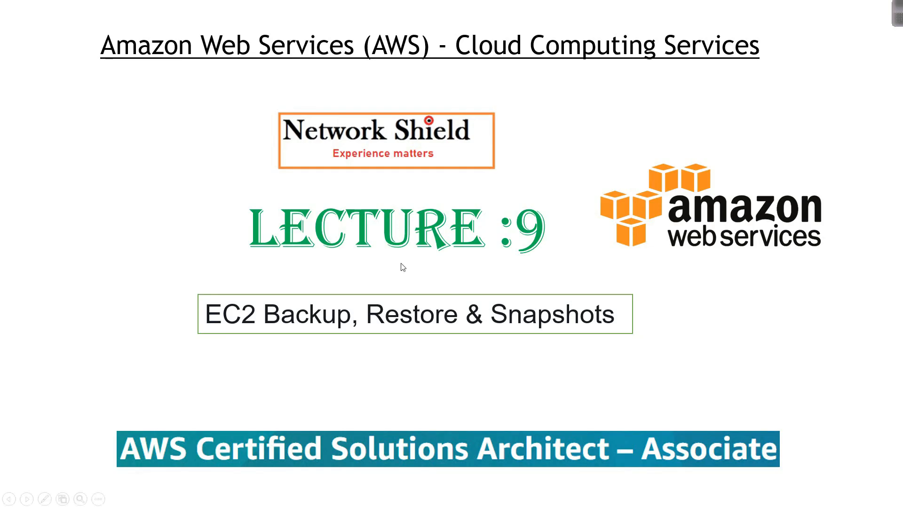
pyautogui.click(403, 268)
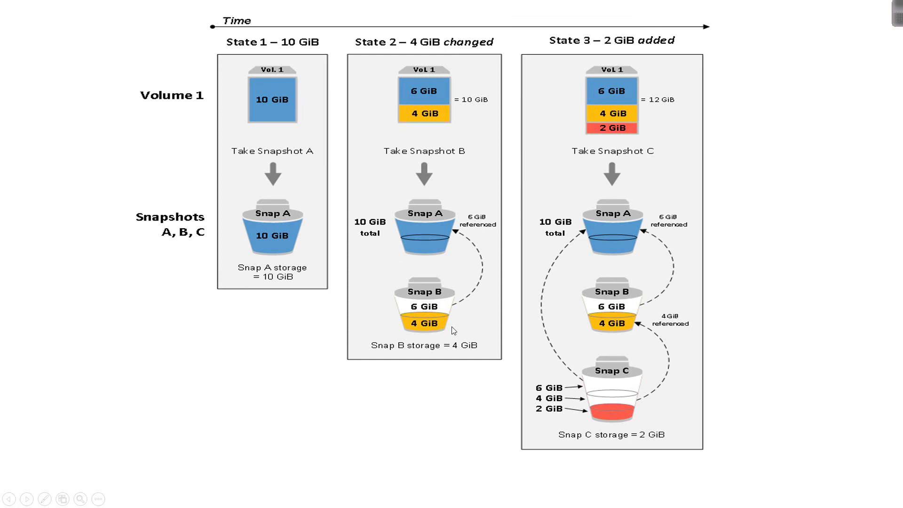